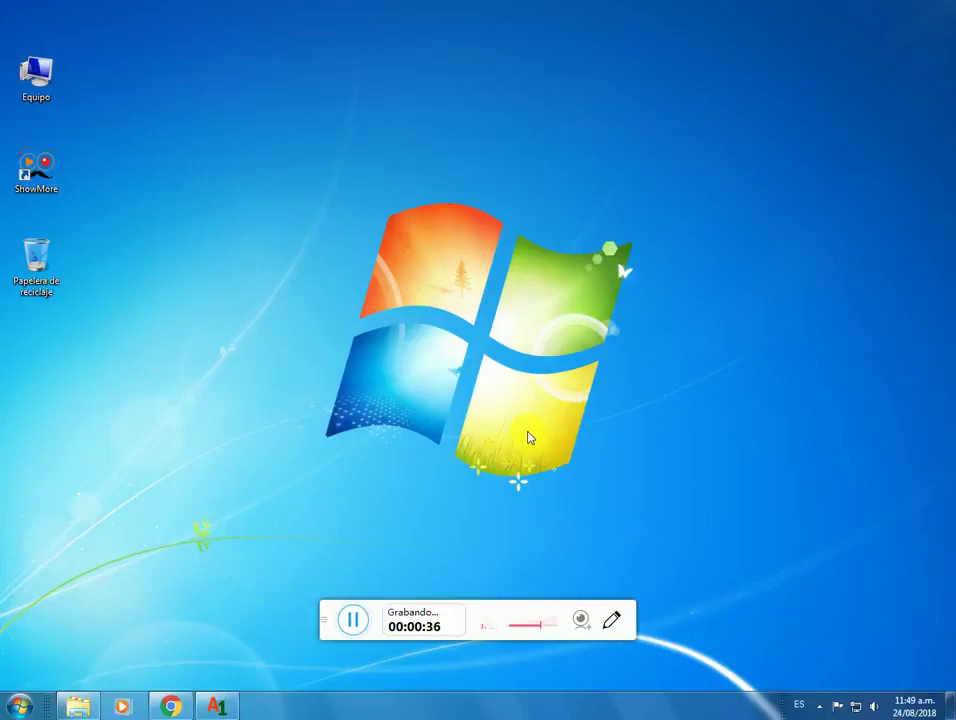
Step: In the PTC guide, open the first Google Drive link under 'Link para descargar BOT'
left_click(172, 707)
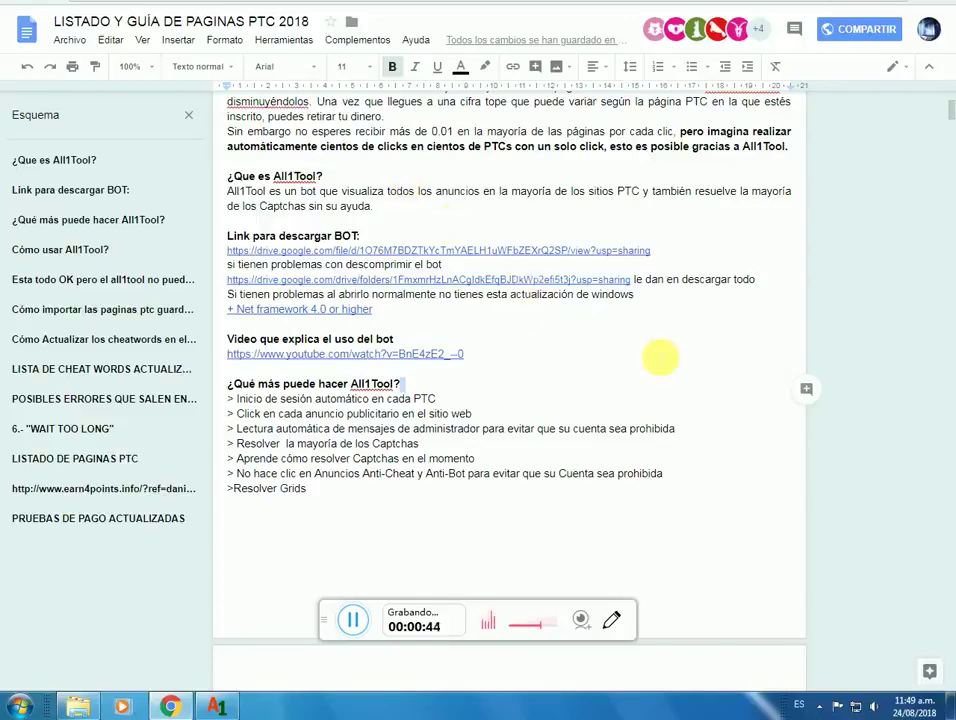
scroll(651, 352, "up", 3)
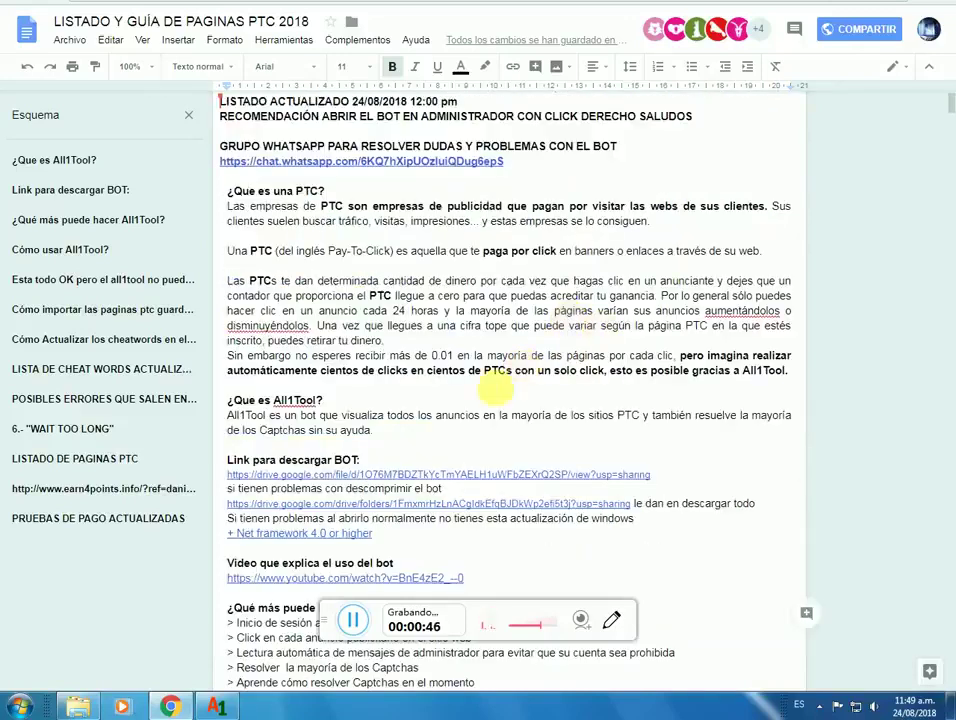
scroll(495, 388, "down", 3)
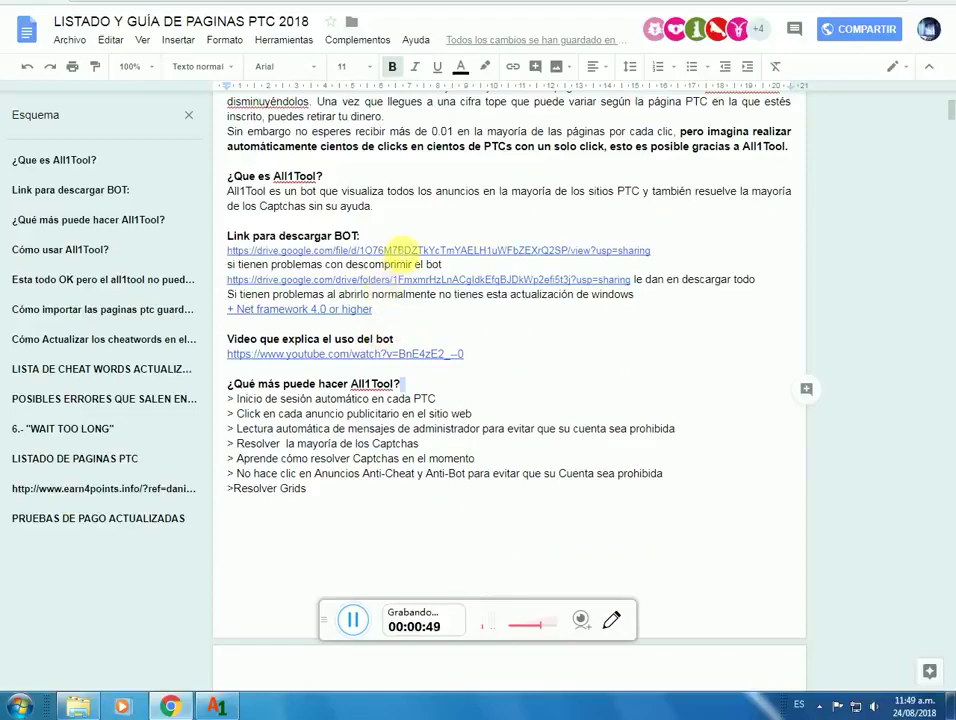
left_click(398, 250)
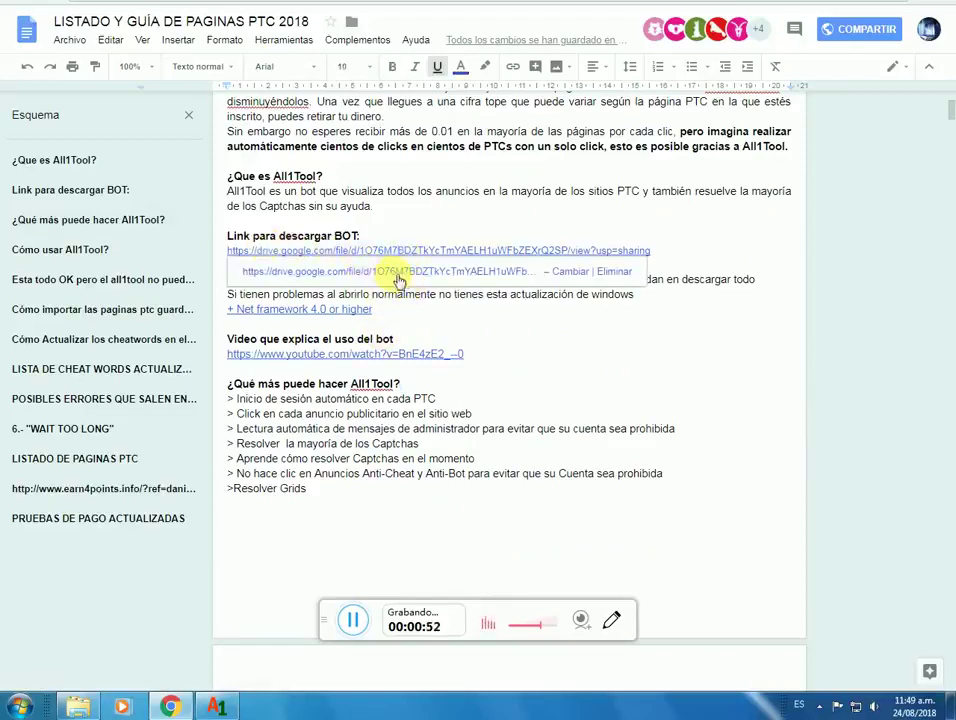
left_click(400, 271)
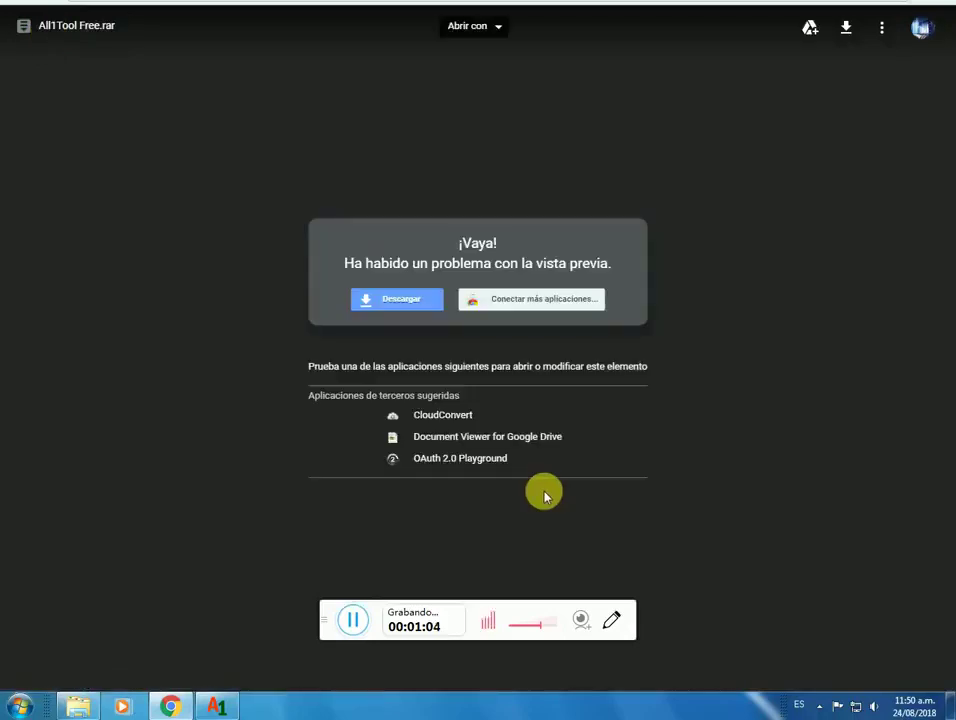
Step: Download All1Tool Free.rar from Drive and show it in the Downloads folder
left_click(395, 311)
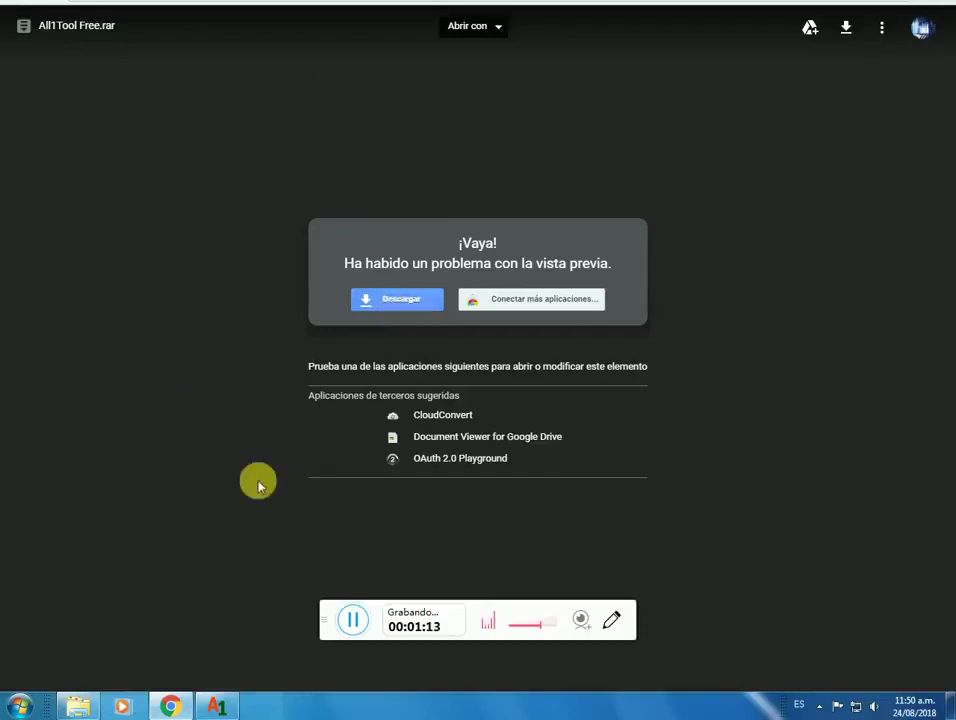
left_click(78, 707)
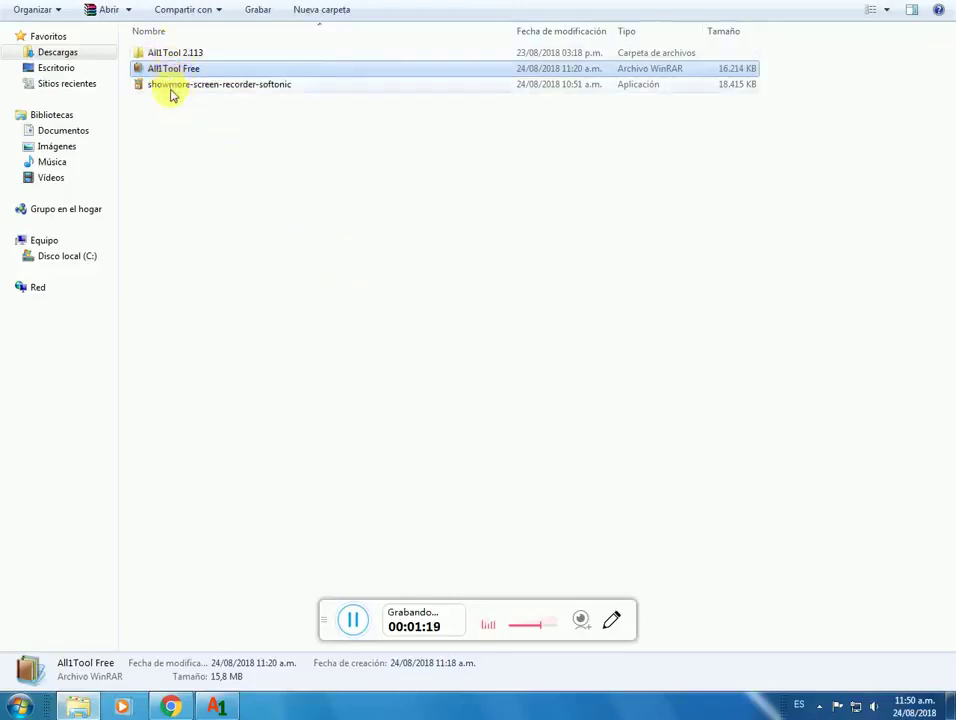
Step: Copy the All1Tool Free archive from Downloads and paste it onto the desktop
left_click(165, 54)
left_click(162, 68)
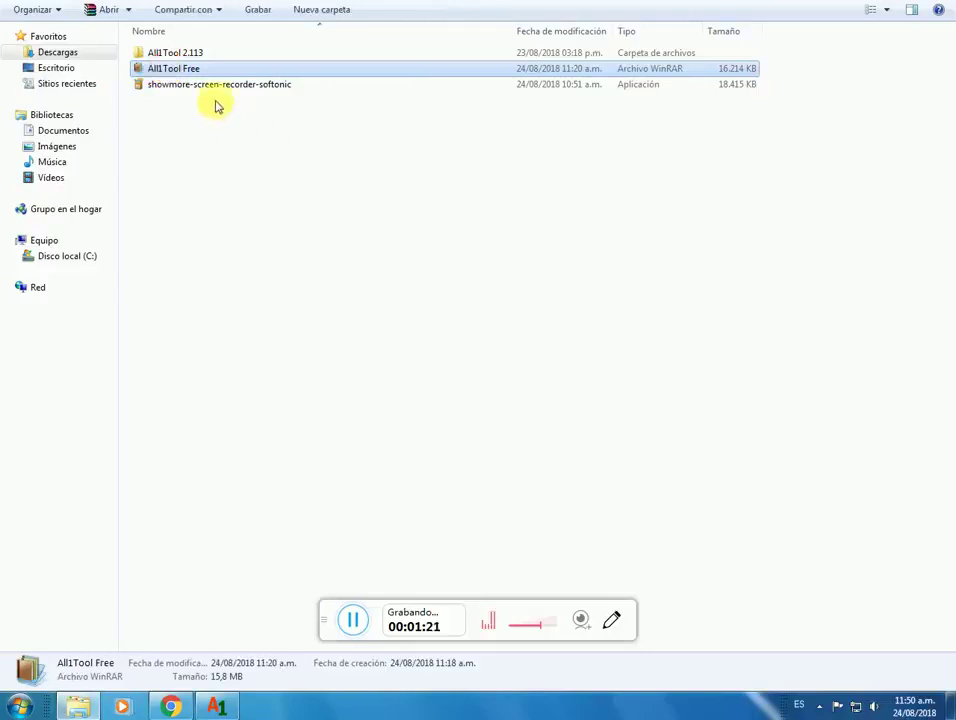
right_click(177, 75)
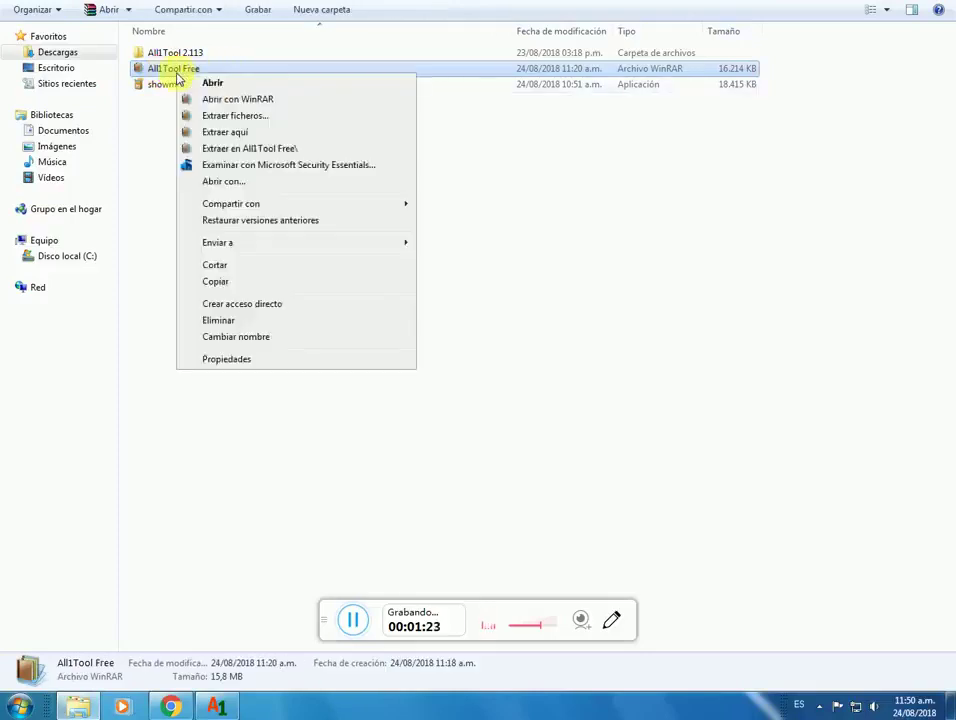
left_click(215, 281)
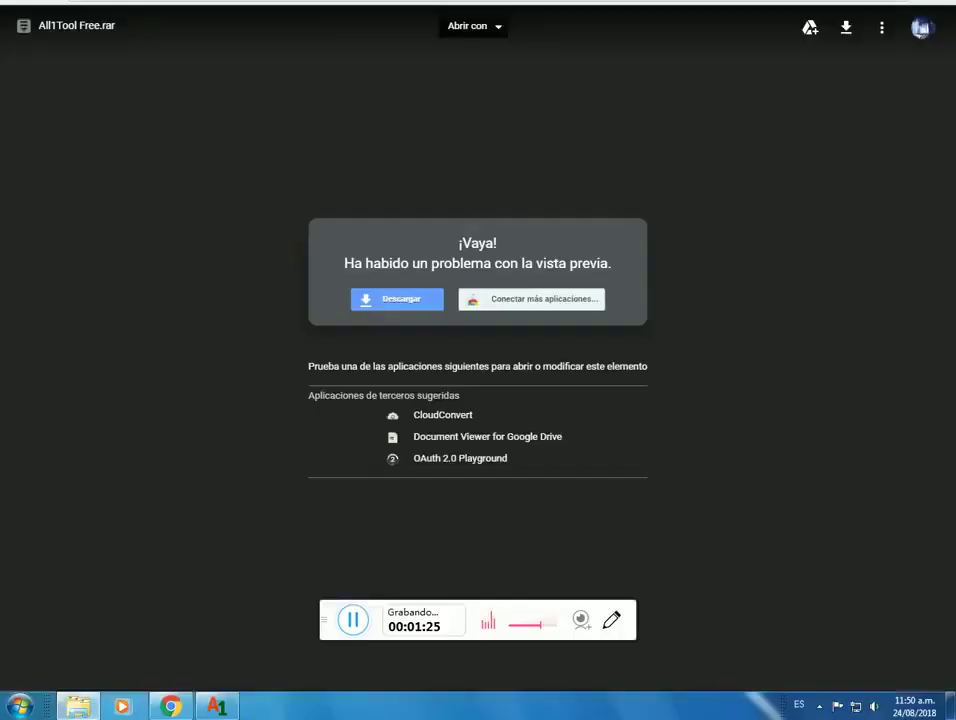
left_click(839, 8)
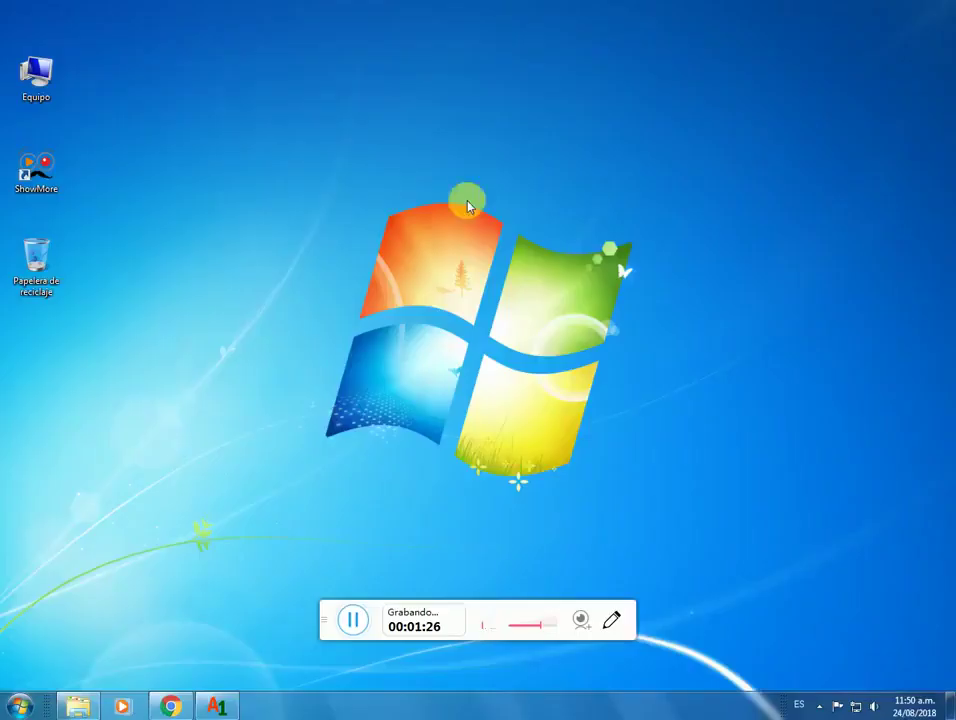
right_click(86, 347)
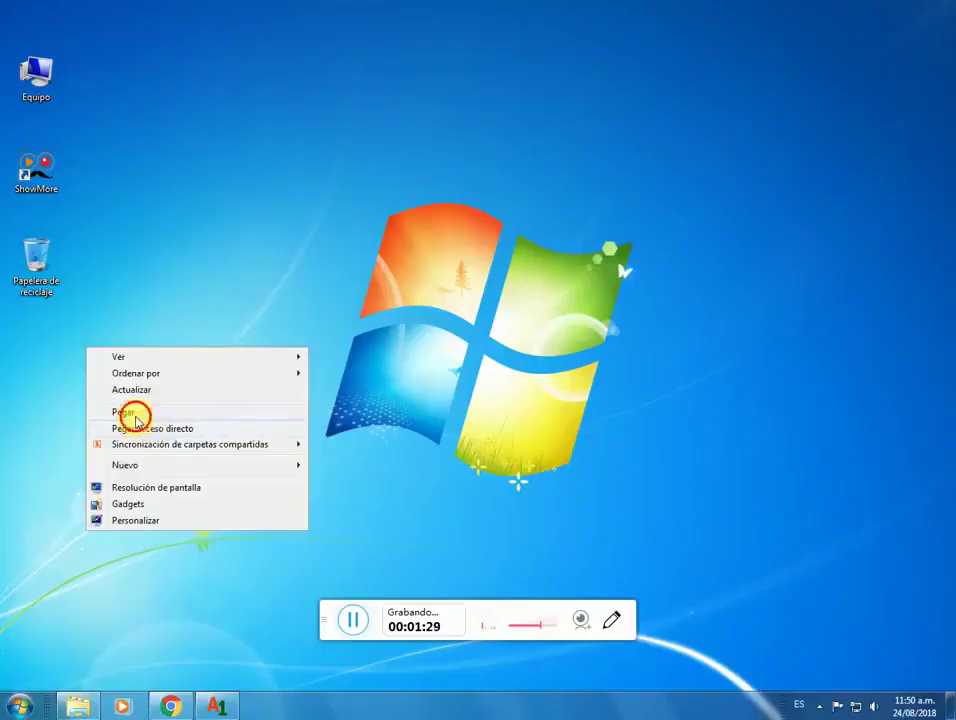
left_click(135, 418)
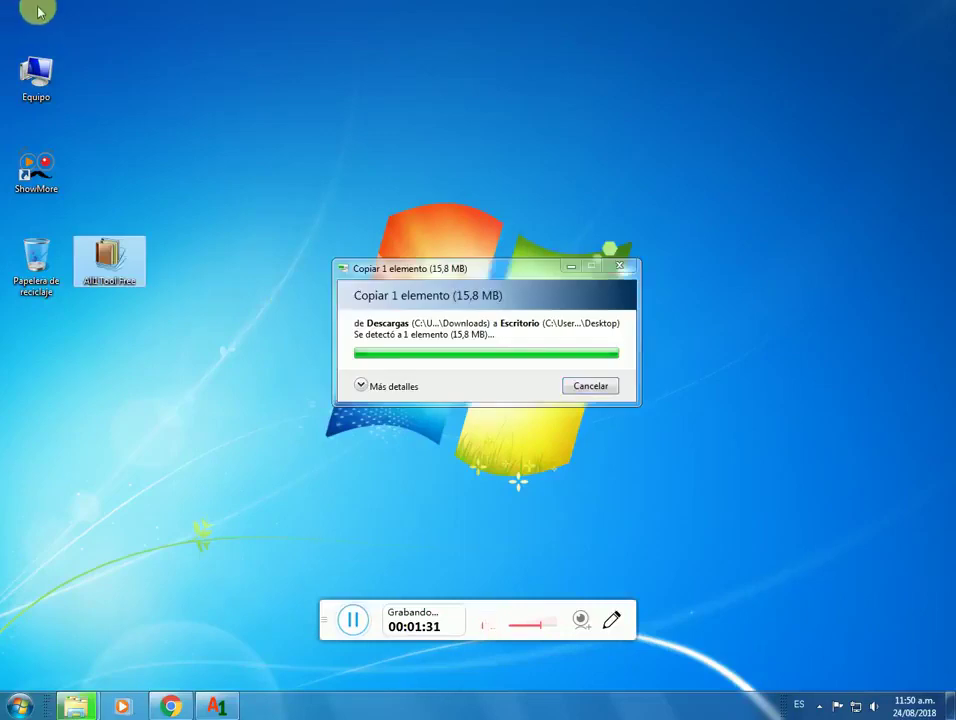
Step: Extract the desktop archive here into an All1Tool Free folder
right_click(108, 257)
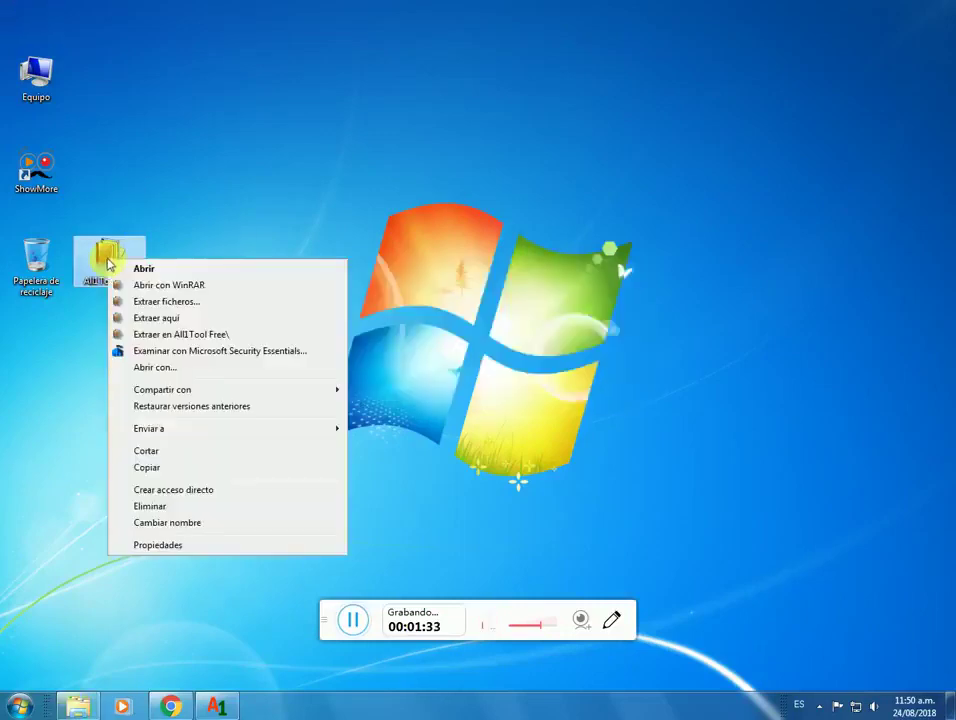
left_click(157, 319)
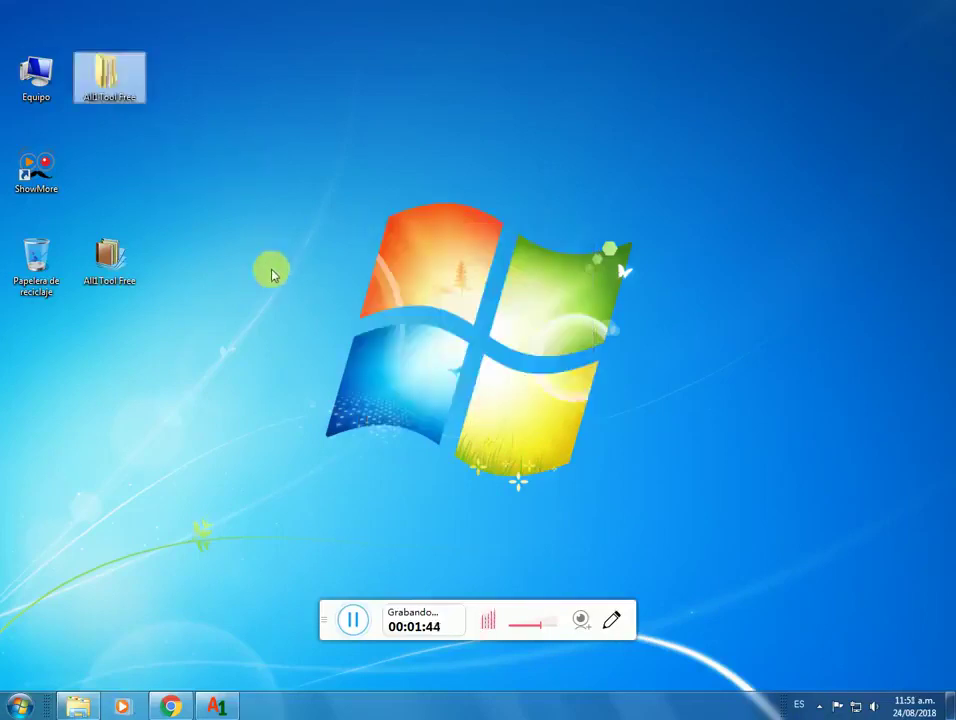
left_click(267, 179)
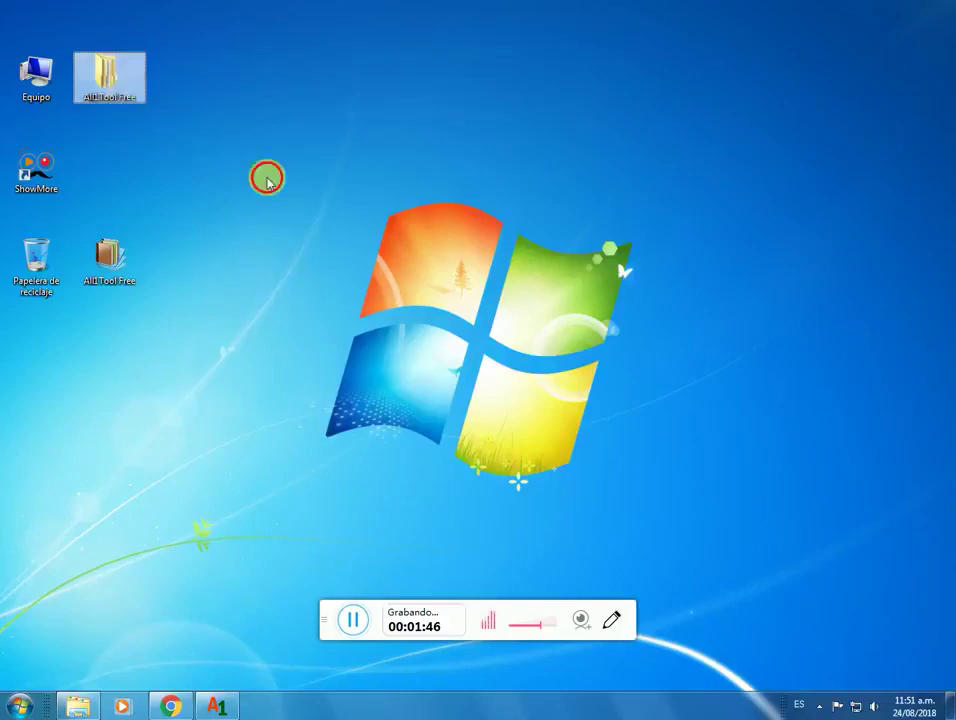
Step: Run All1Tool as administrator from All1Tool Free\All1Tool 2.113, then return to Chrome
double_click(126, 80)
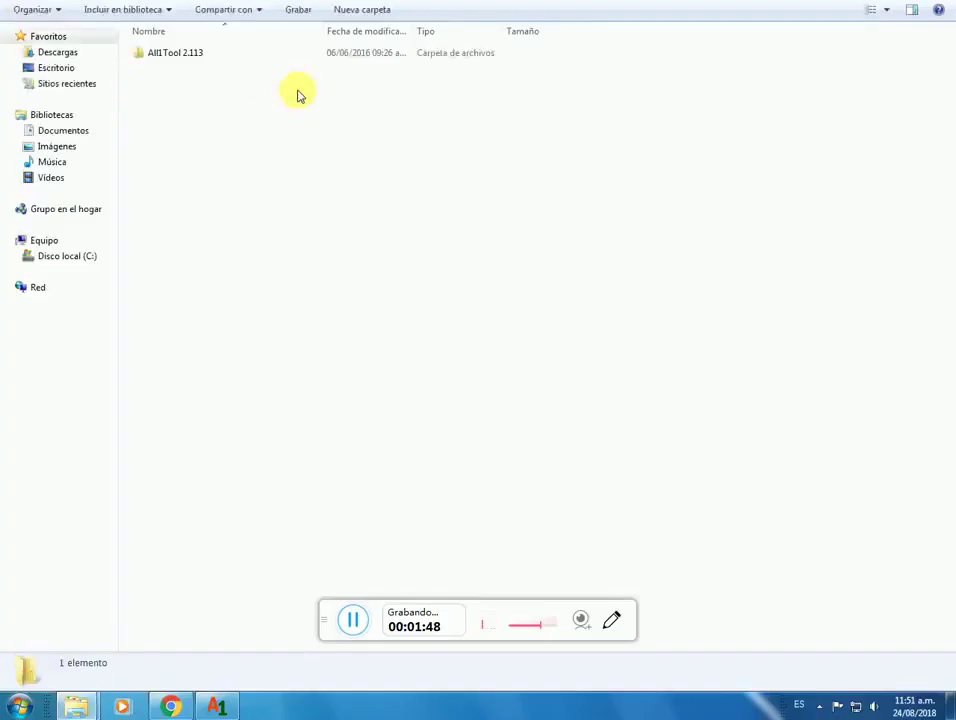
double_click(172, 55)
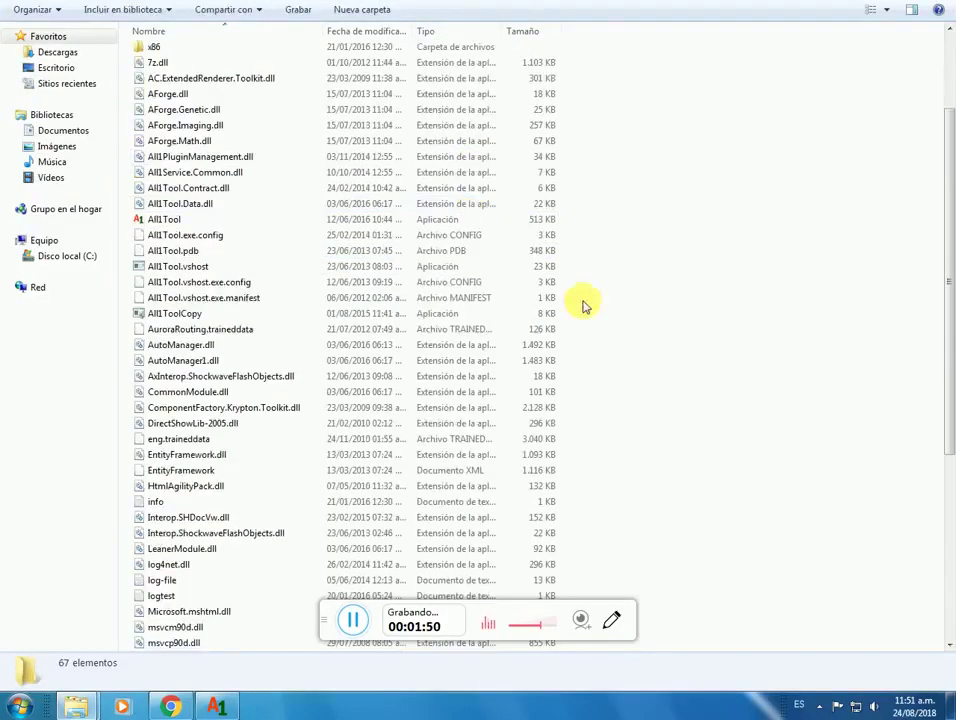
scroll(491, 278, "up", 3)
scroll(213, 299, "down", 4)
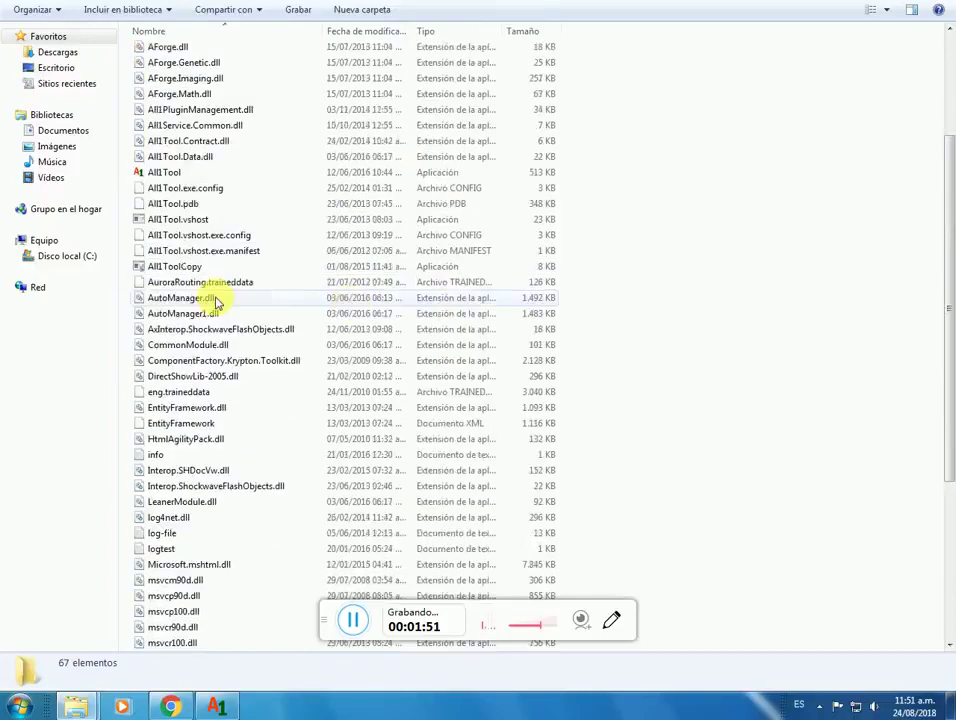
right_click(177, 176)
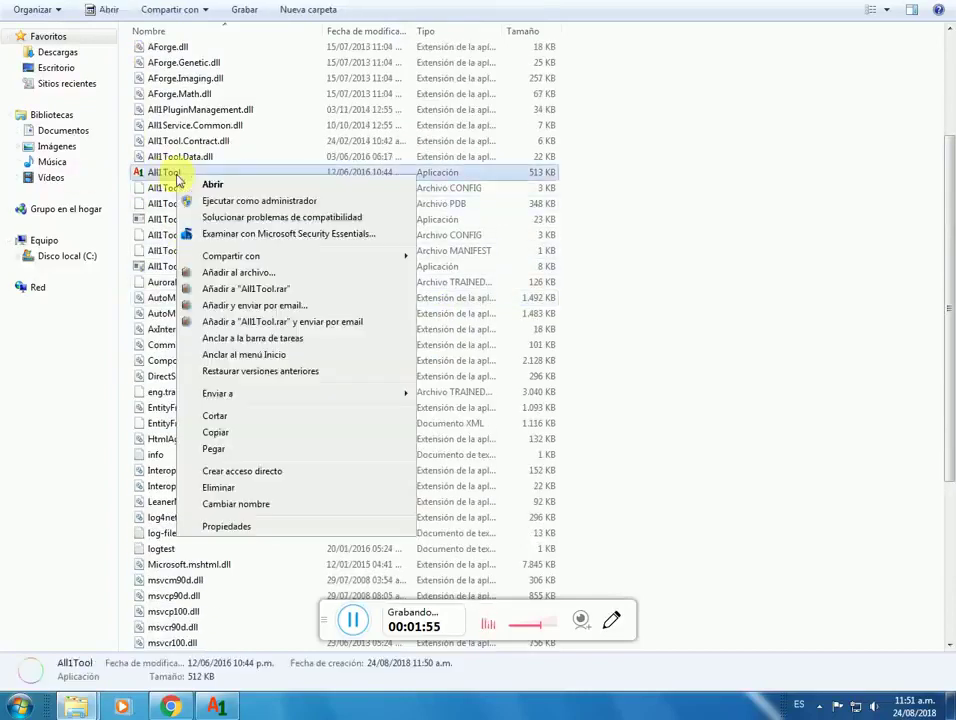
left_click(259, 203)
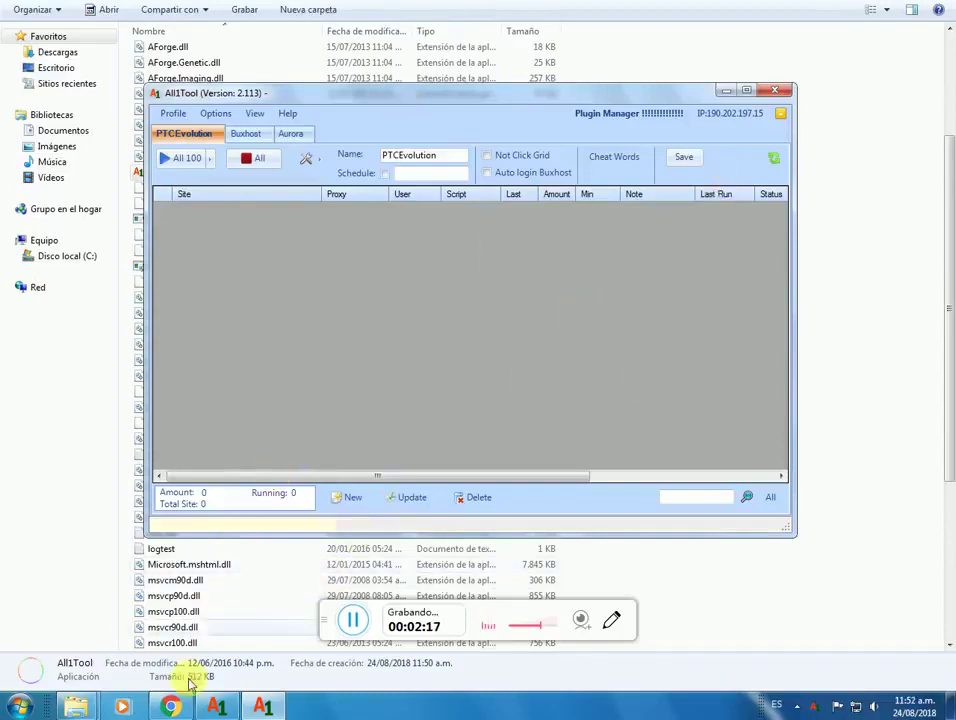
left_click(170, 707)
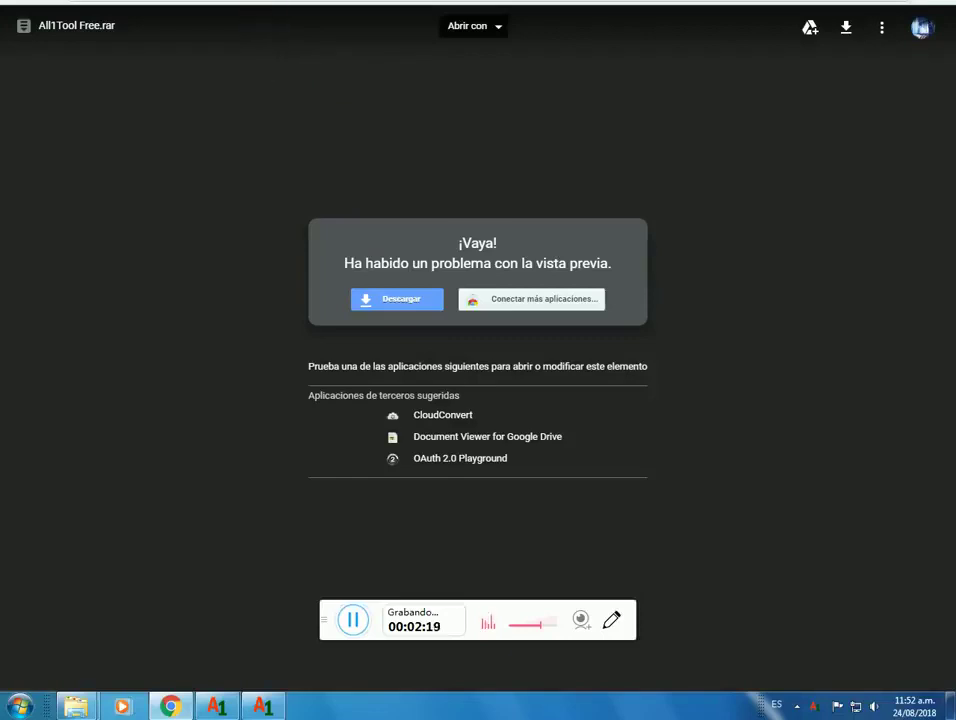
Step: Scroll the guide's PTC list down and open the cornerclix referral link on line 5
key("ctrl+w")
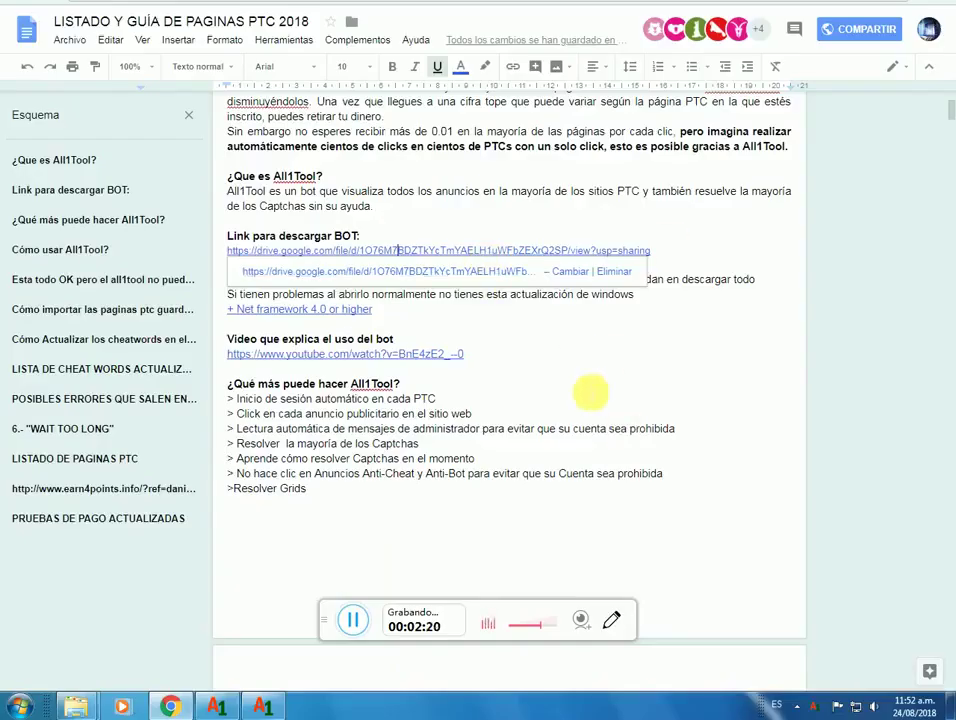
scroll(615, 412, "down", 10)
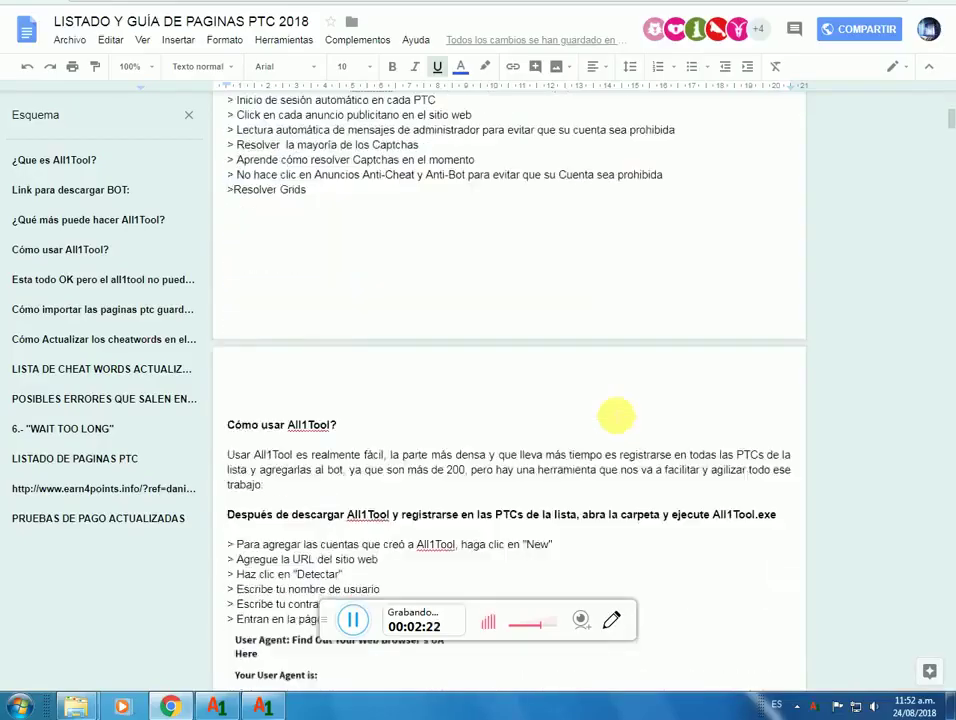
scroll(615, 412, "down", 15)
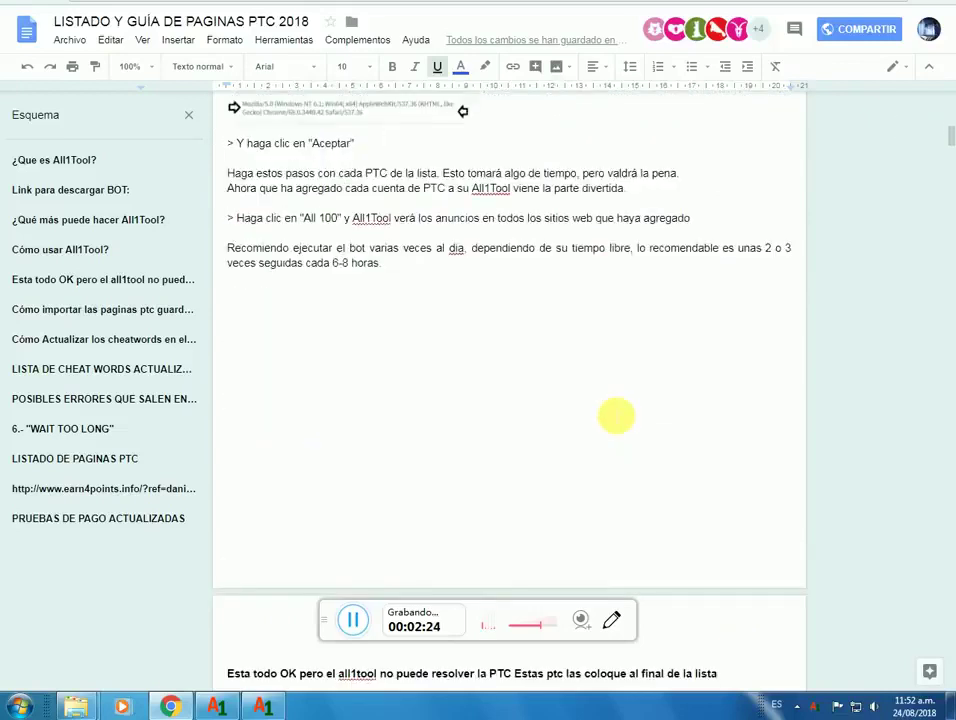
scroll(615, 414, "down", 20)
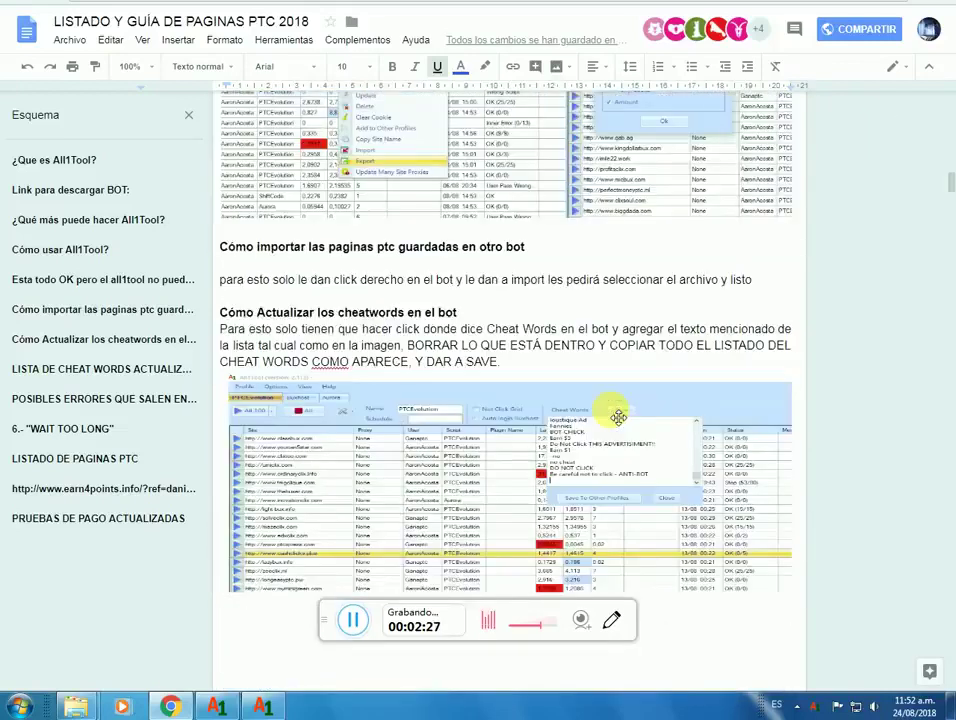
scroll(615, 414, "down", 10)
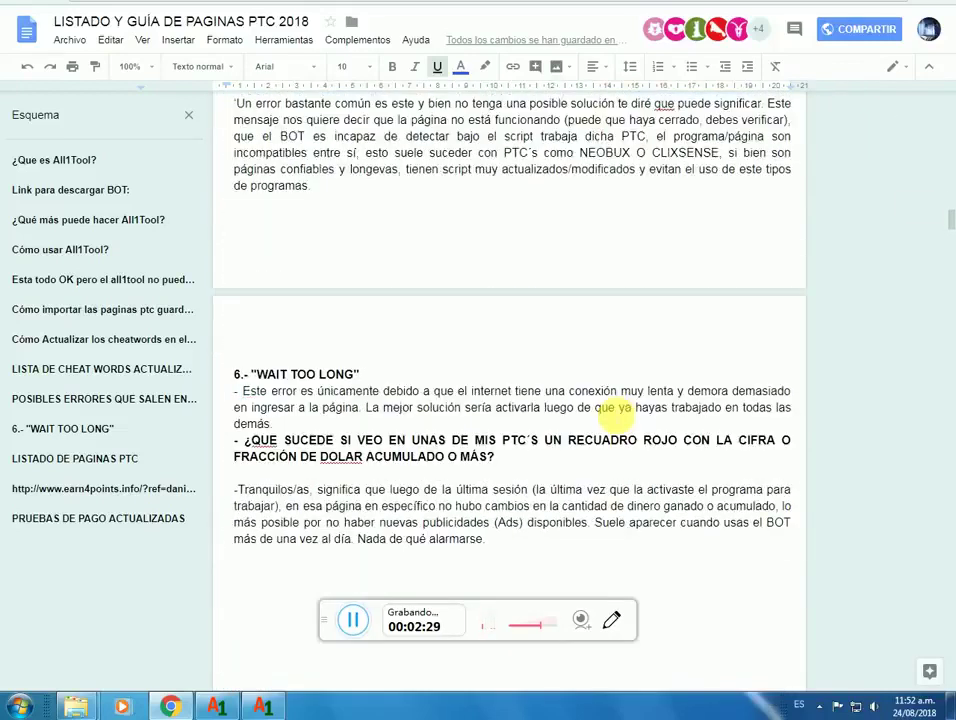
scroll(616, 415, "down", 8)
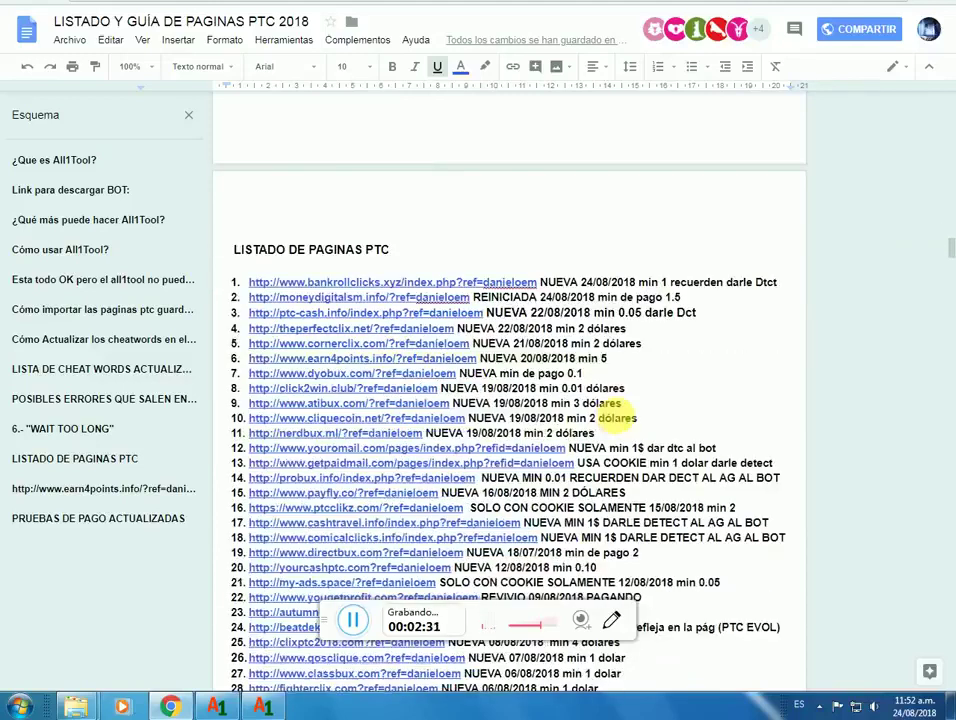
scroll(616, 418, "up", 3)
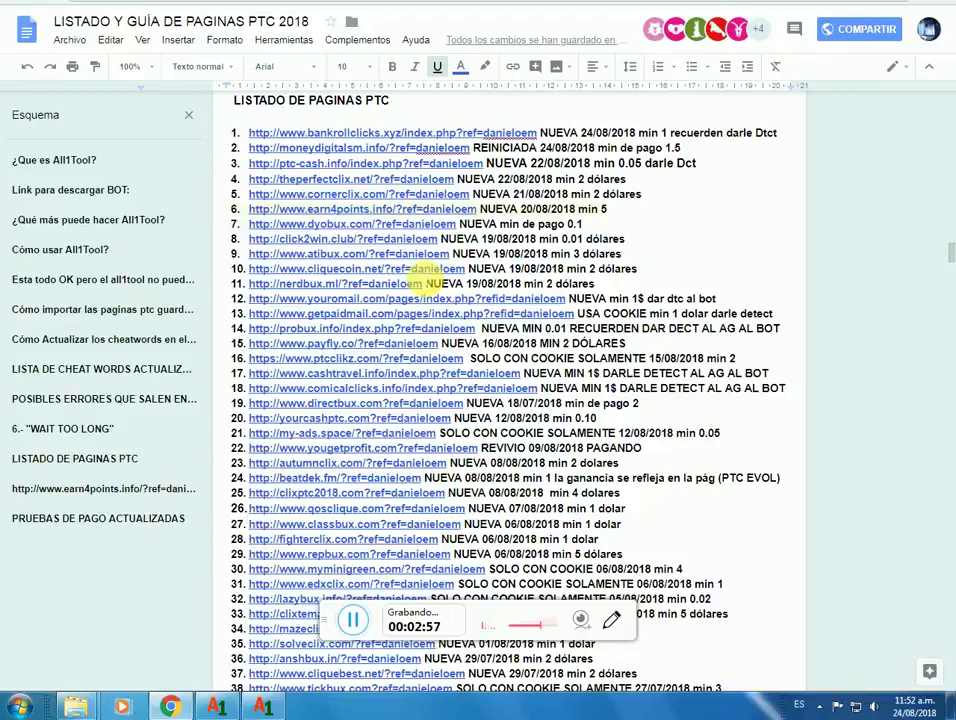
key("Up")
key("Up")
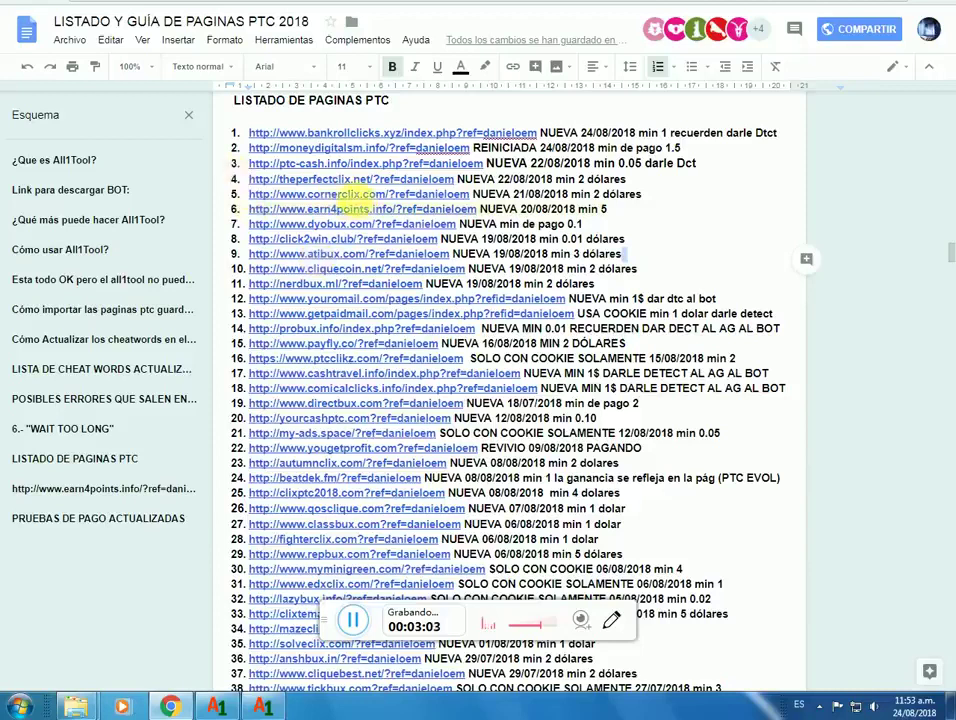
left_click(355, 197)
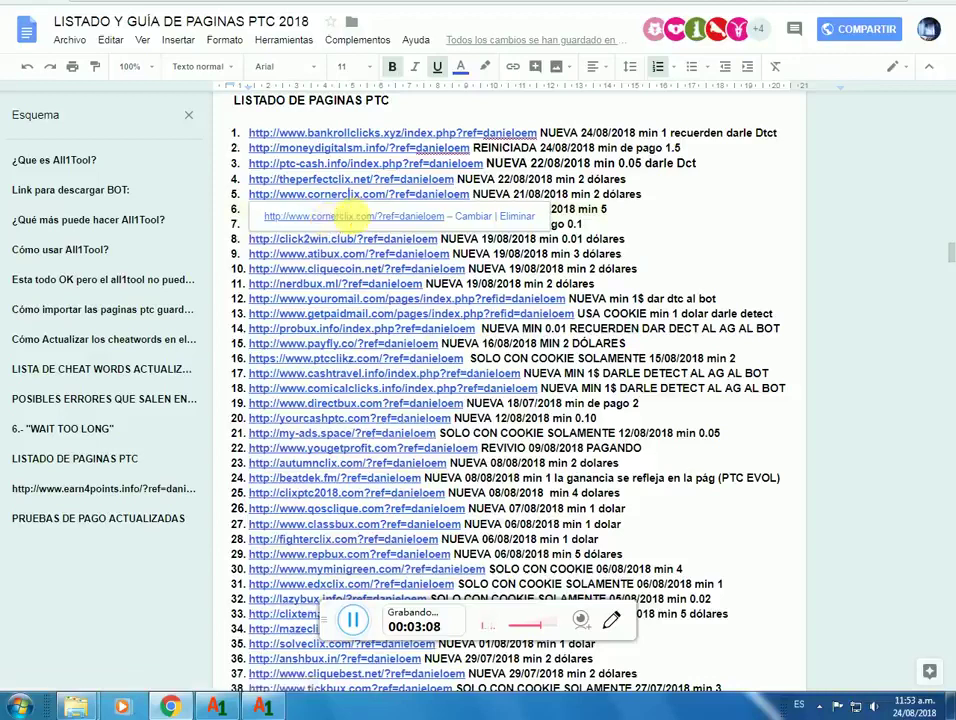
left_click(352, 216)
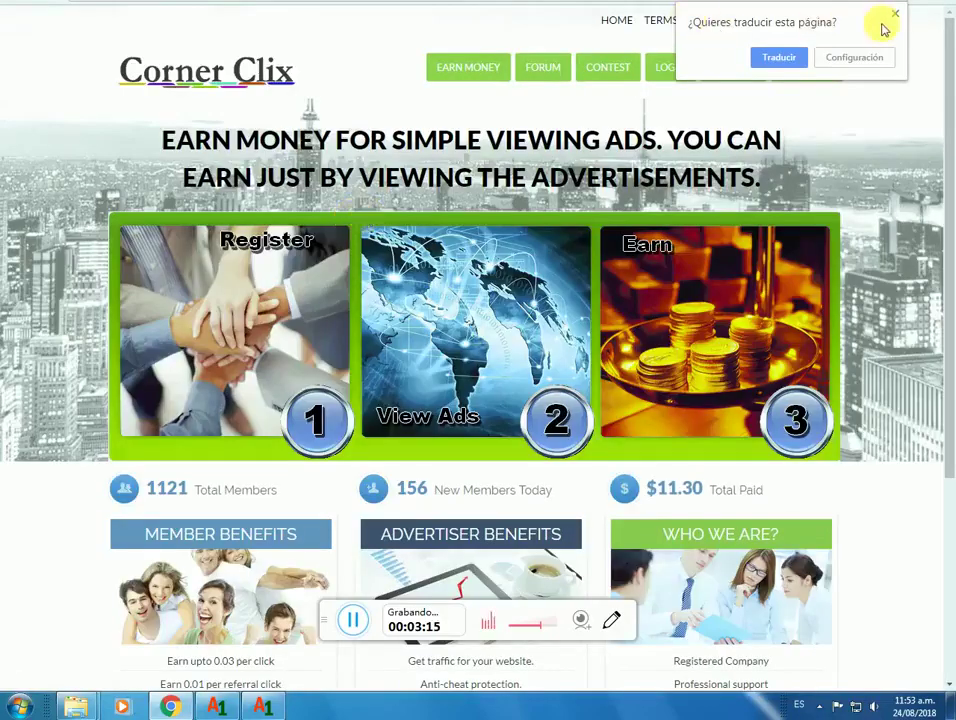
Step: Dismiss translation, open the Corner Clix REGISTER form, then switch back to the PTC list
left_click(894, 14)
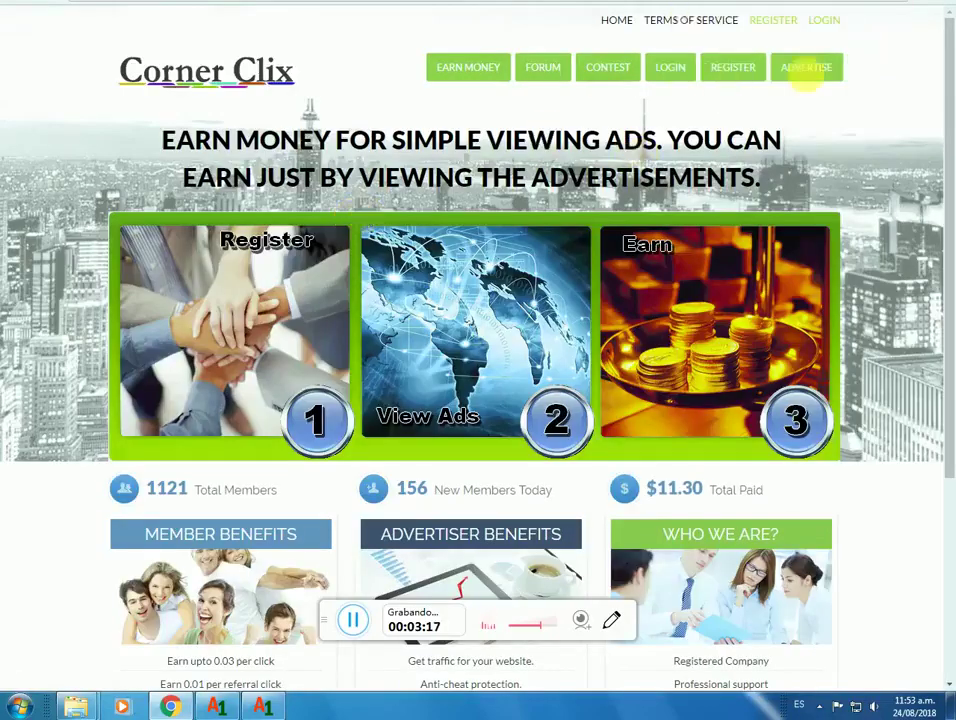
left_click(740, 73)
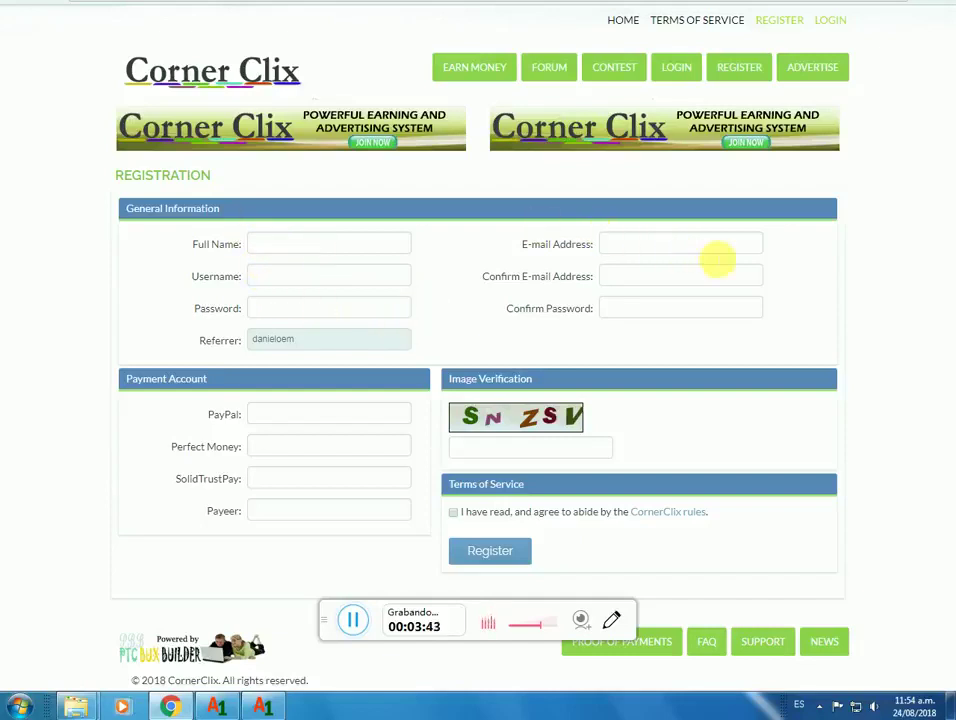
left_click(269, 280)
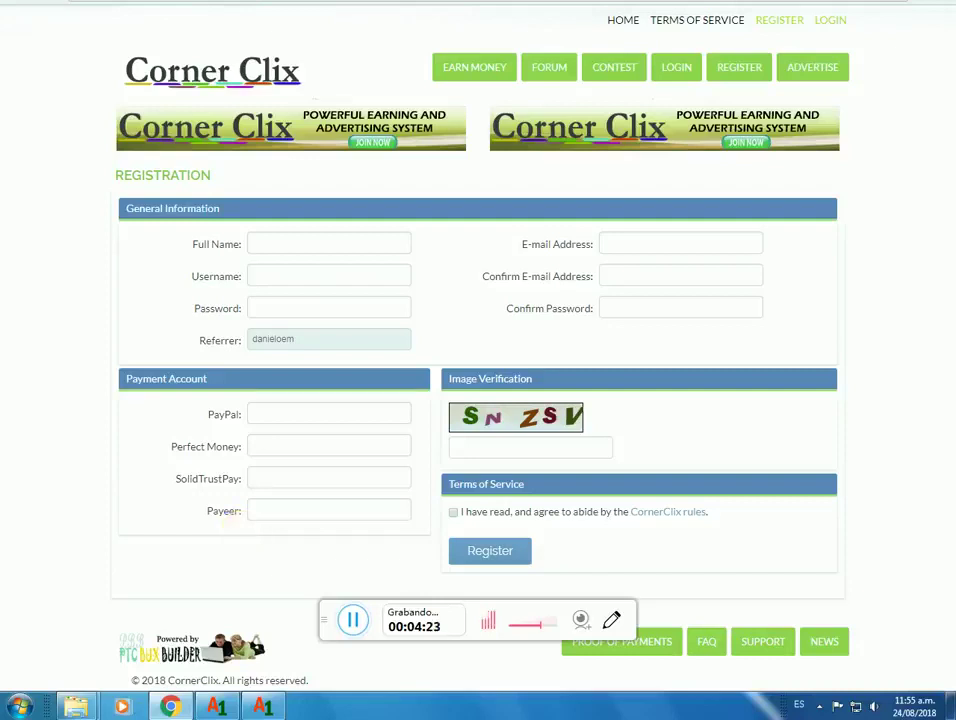
key("ctrl+Tab")
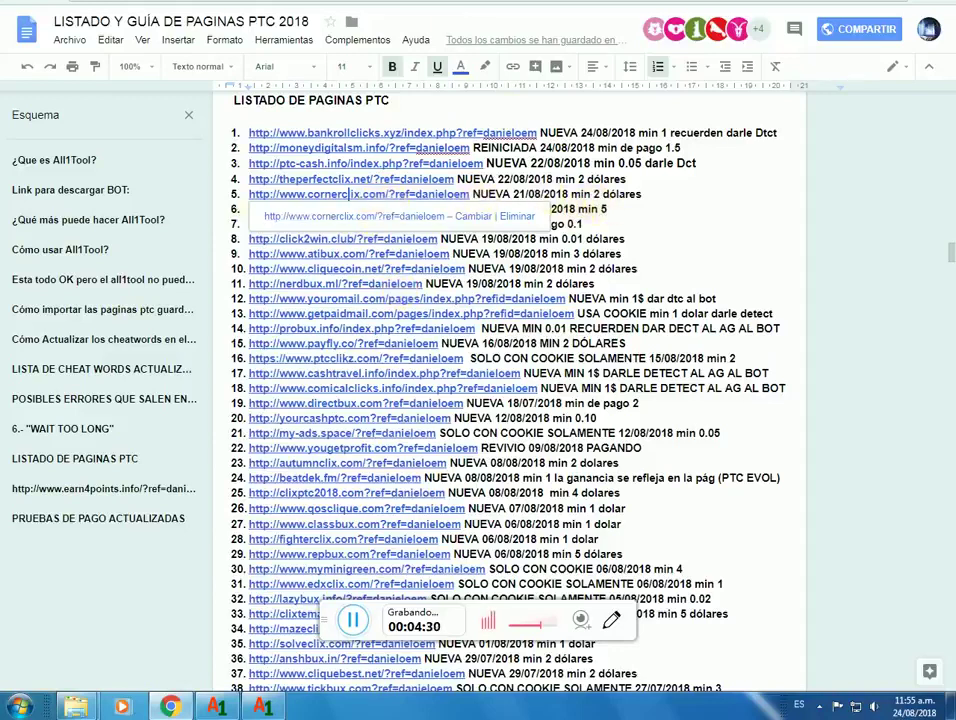
Step: Return to the Corner Clix registration tab and copy its address-bar URL
key("ctrl+Tab")
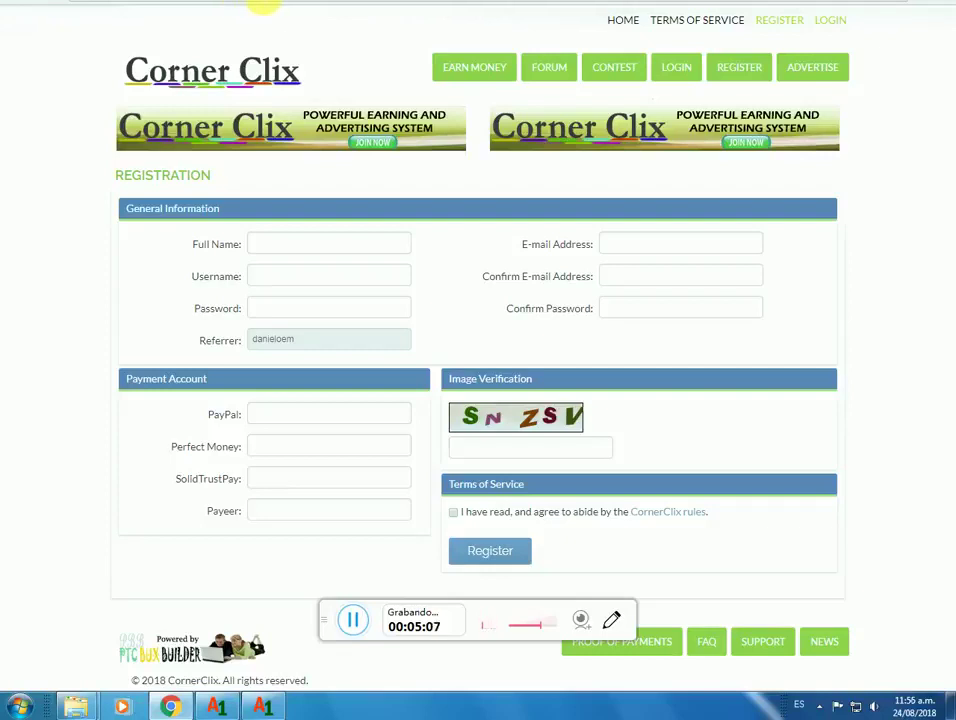
right_click(242, 2)
left_click(267, 43)
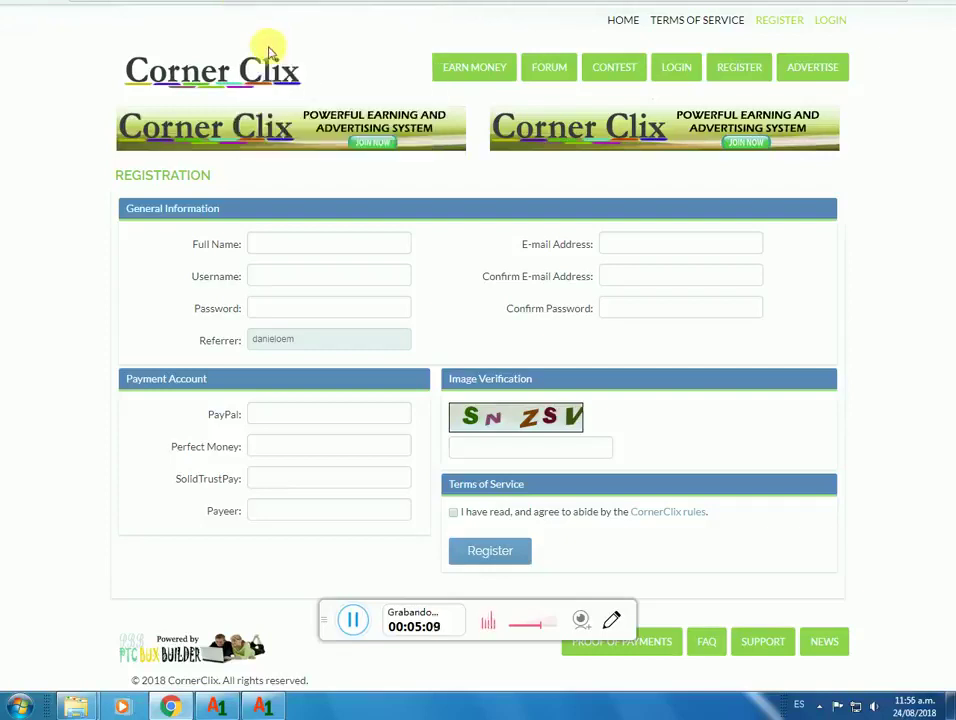
left_click(265, 707)
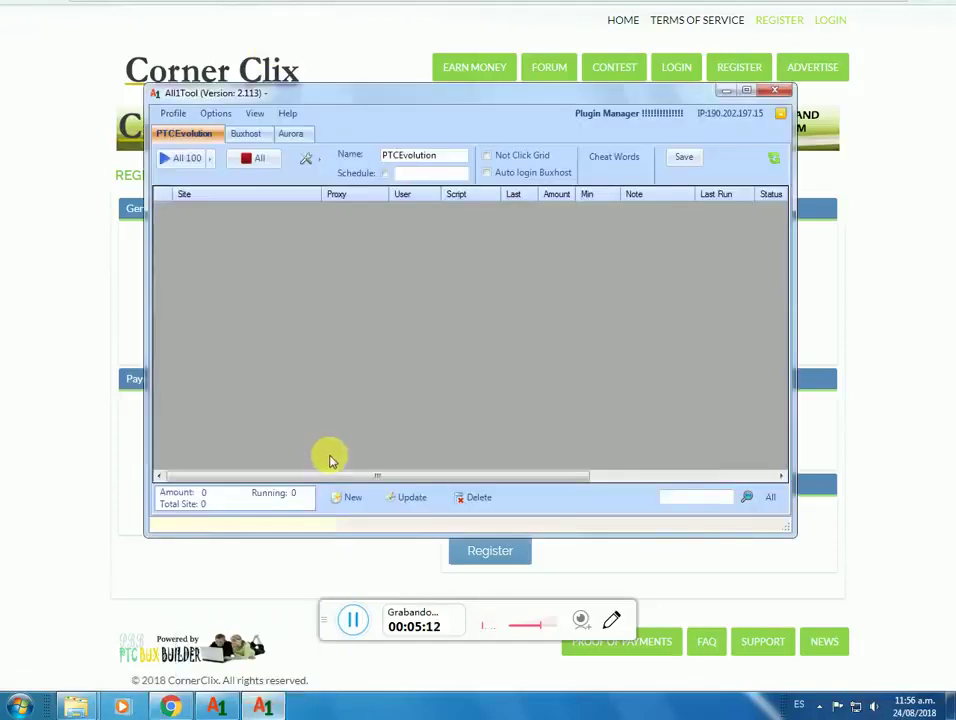
left_click(345, 500)
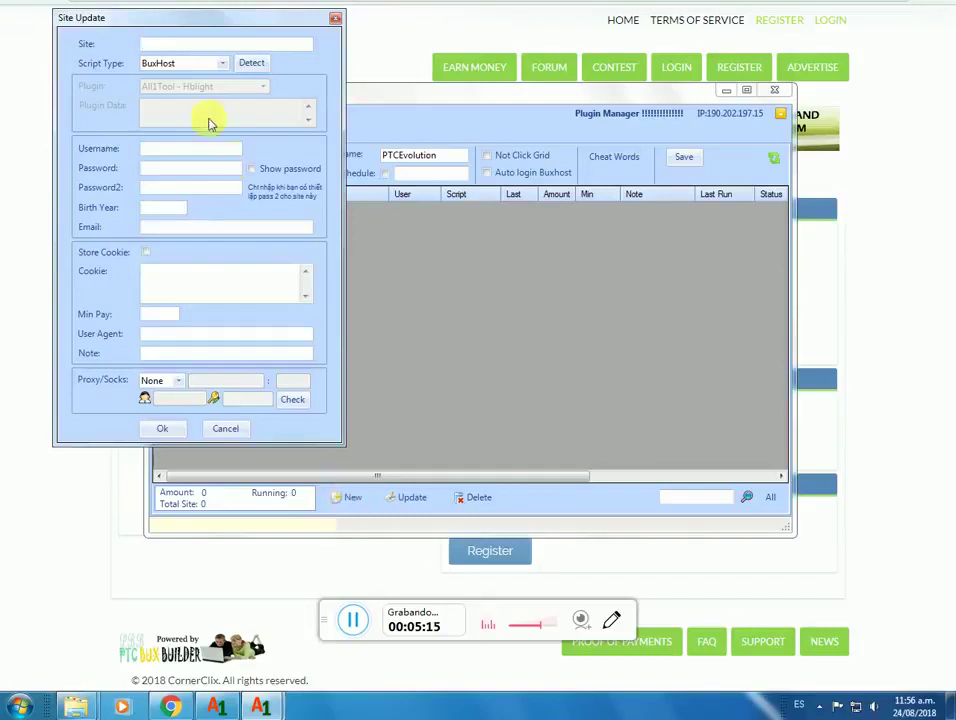
left_click_drag(293, 14, 314, 26)
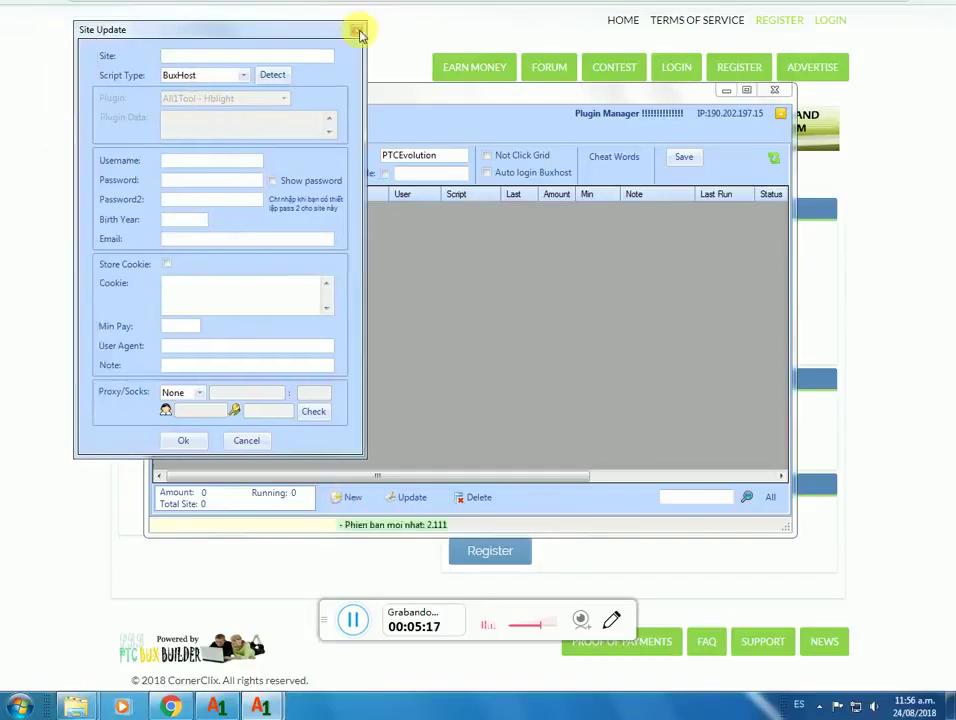
left_click(359, 33)
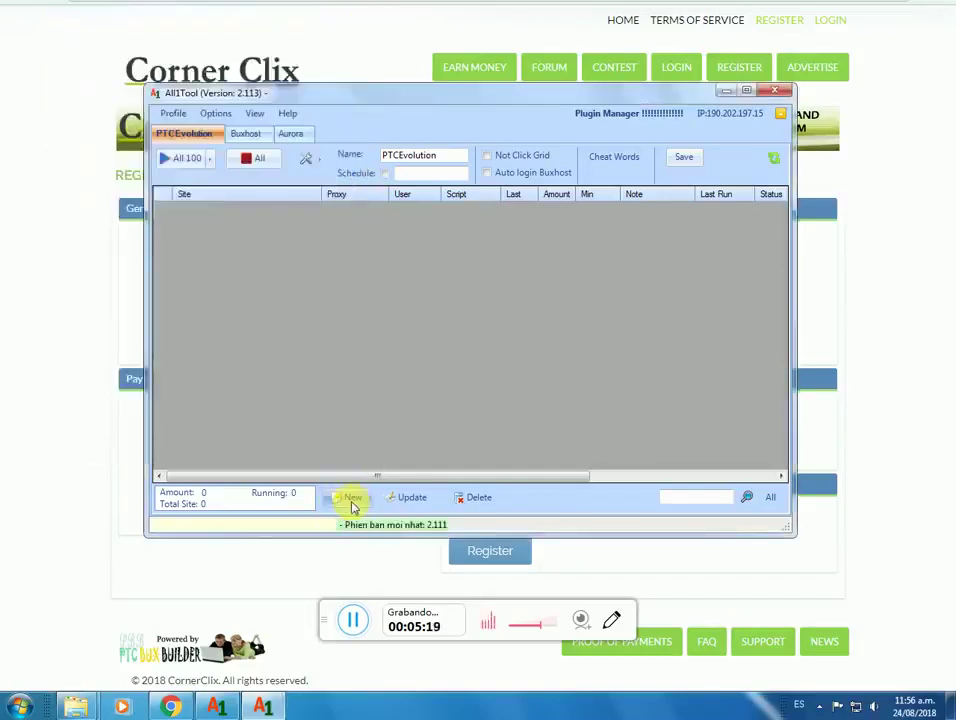
left_click(351, 503)
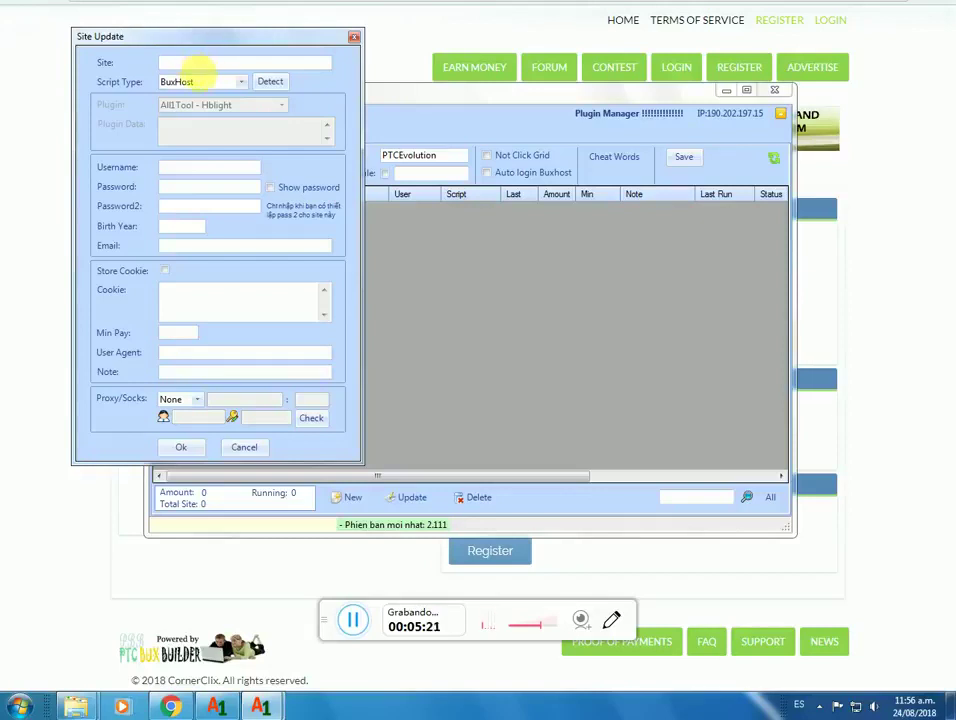
right_click(205, 65)
left_click(228, 130)
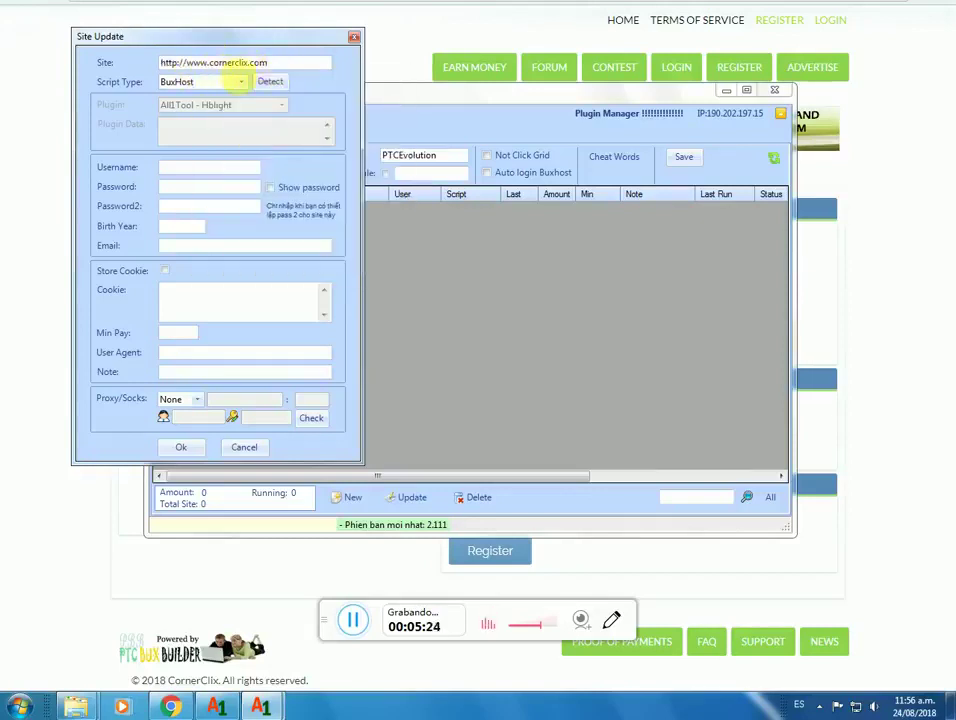
Step: Detect the site's script type as PTCEvolution and accept the confirmation message
left_click(268, 83)
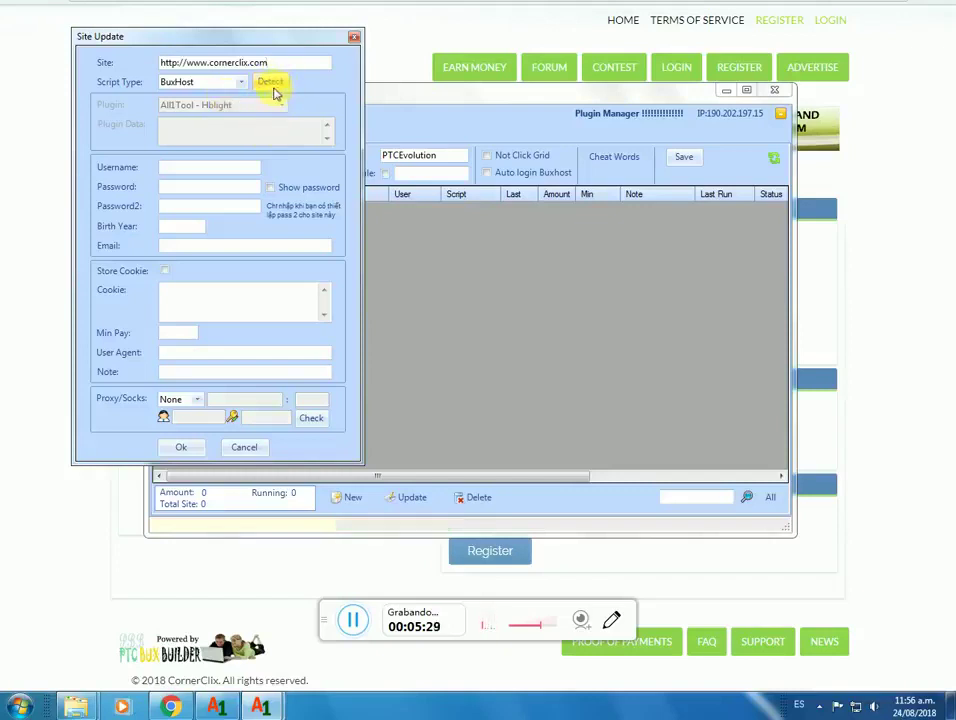
left_click(240, 83)
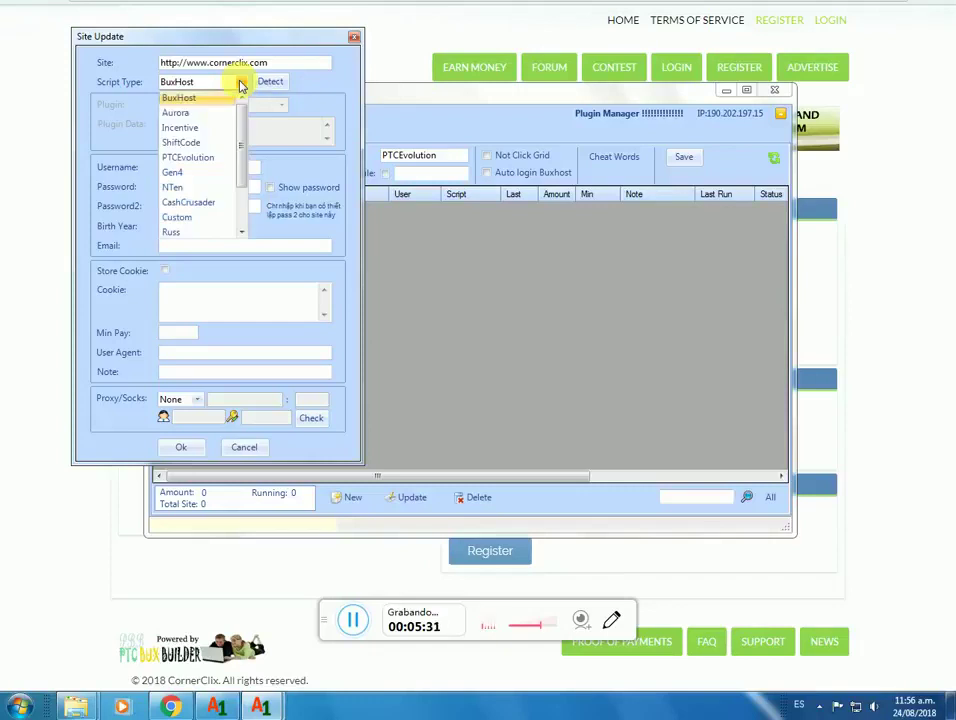
scroll(245, 166, "down", 2)
scroll(247, 175, "up", 1)
scroll(250, 139, "down", 3)
scroll(247, 117, "up", 1)
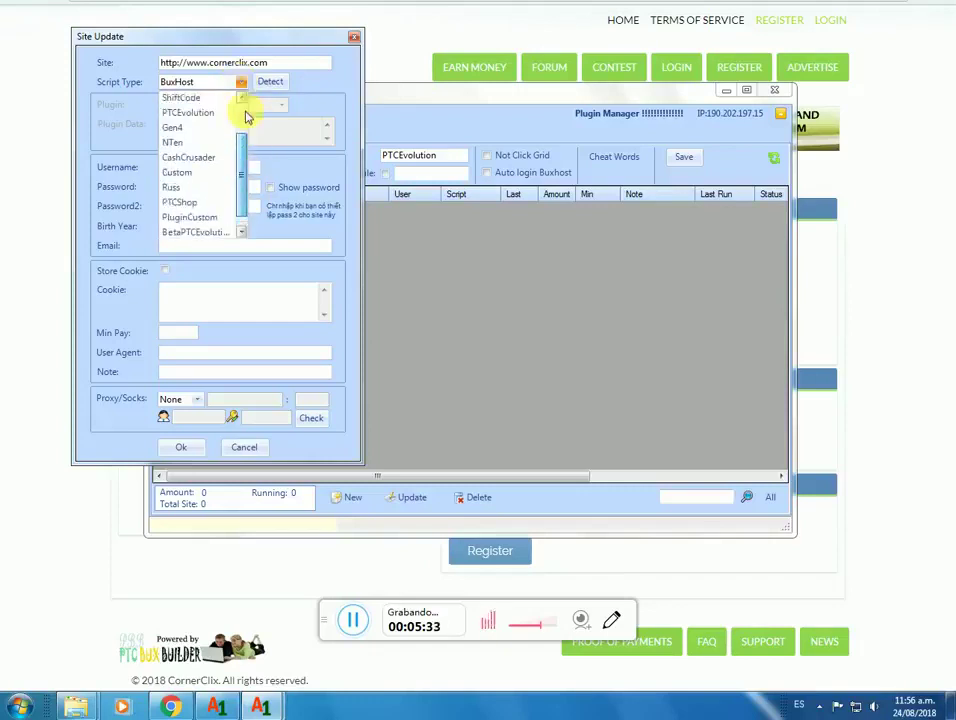
scroll(243, 100, "up", 1)
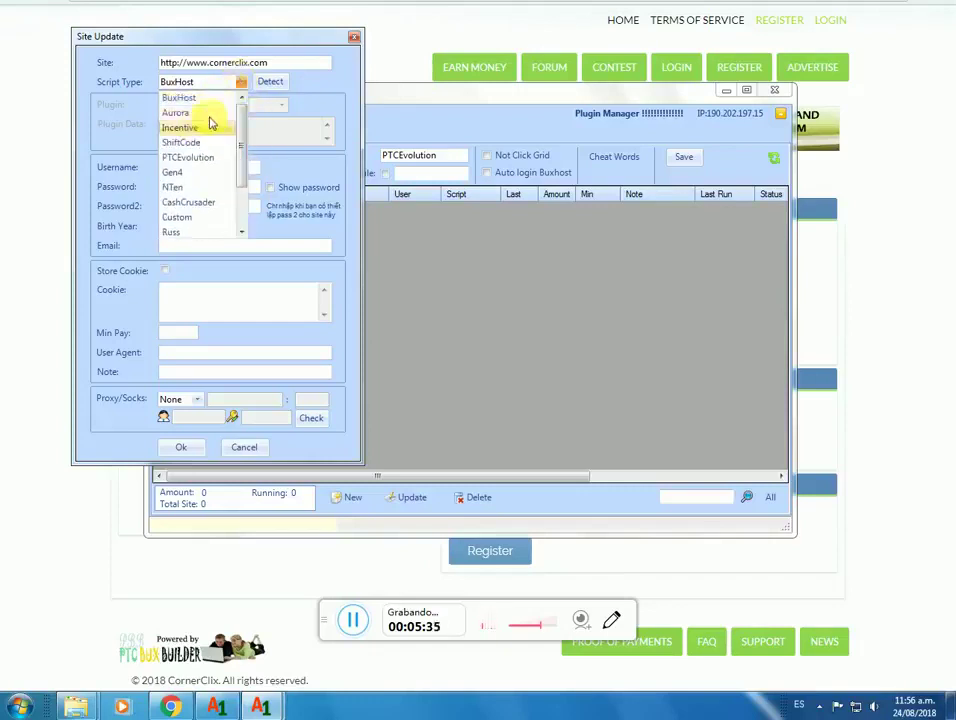
left_click(241, 83)
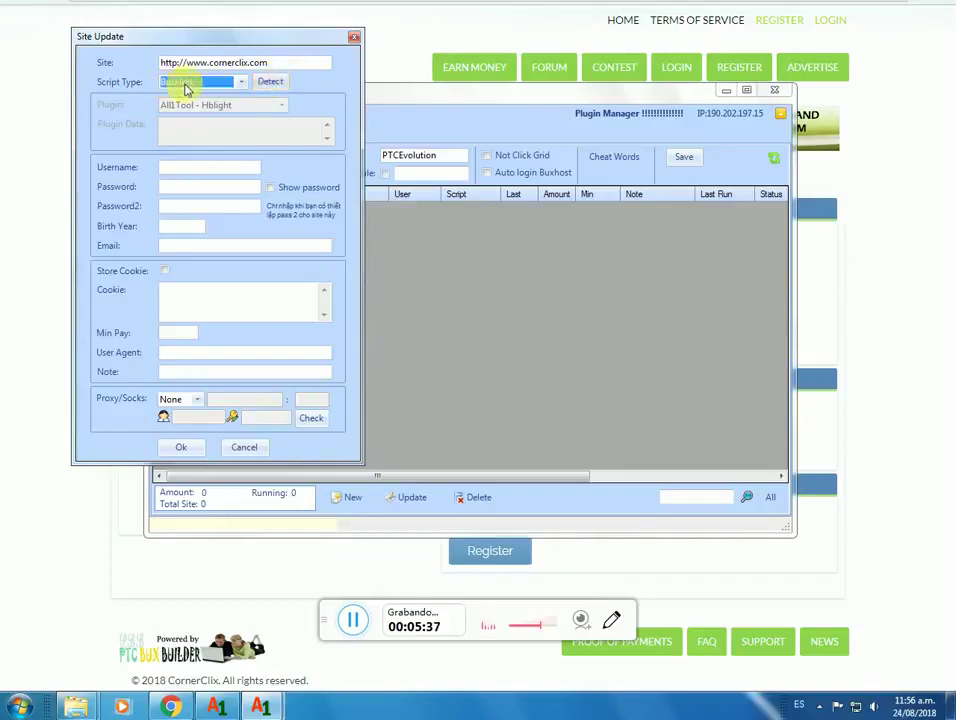
left_click(271, 84)
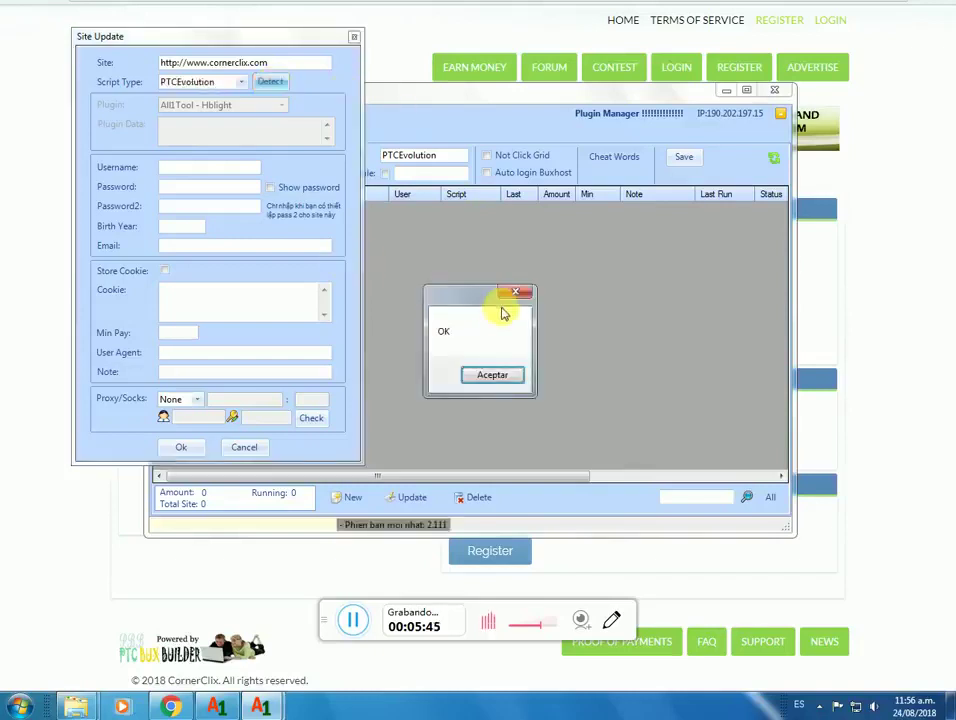
left_click_drag(420, 243, 360, 290)
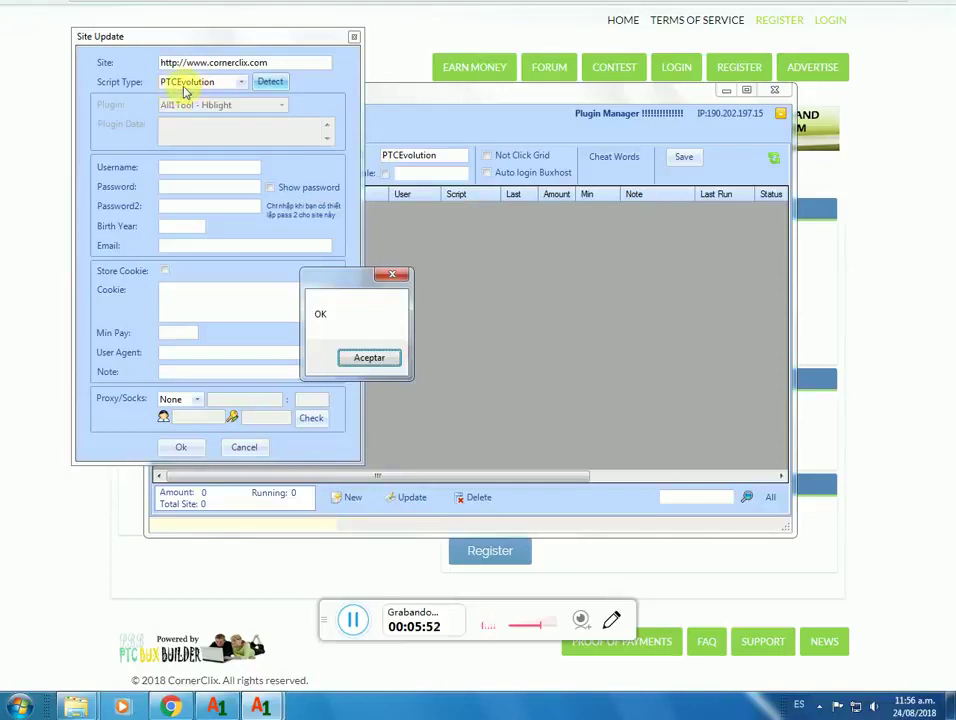
left_click(368, 358)
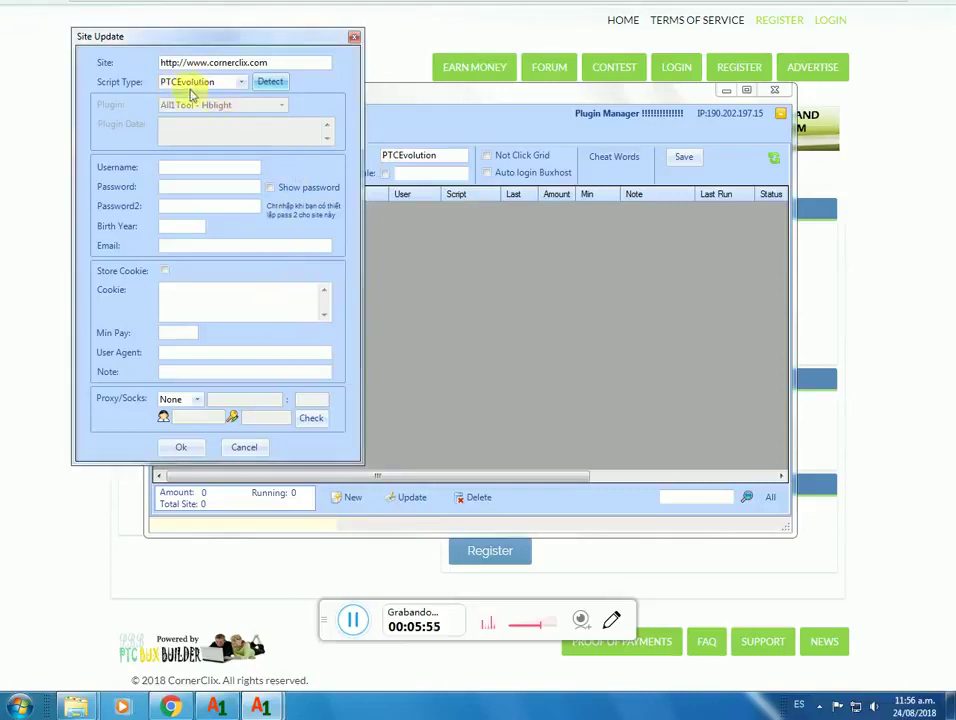
Step: Enter the account username and password in the Site Update dialog
left_click(189, 174)
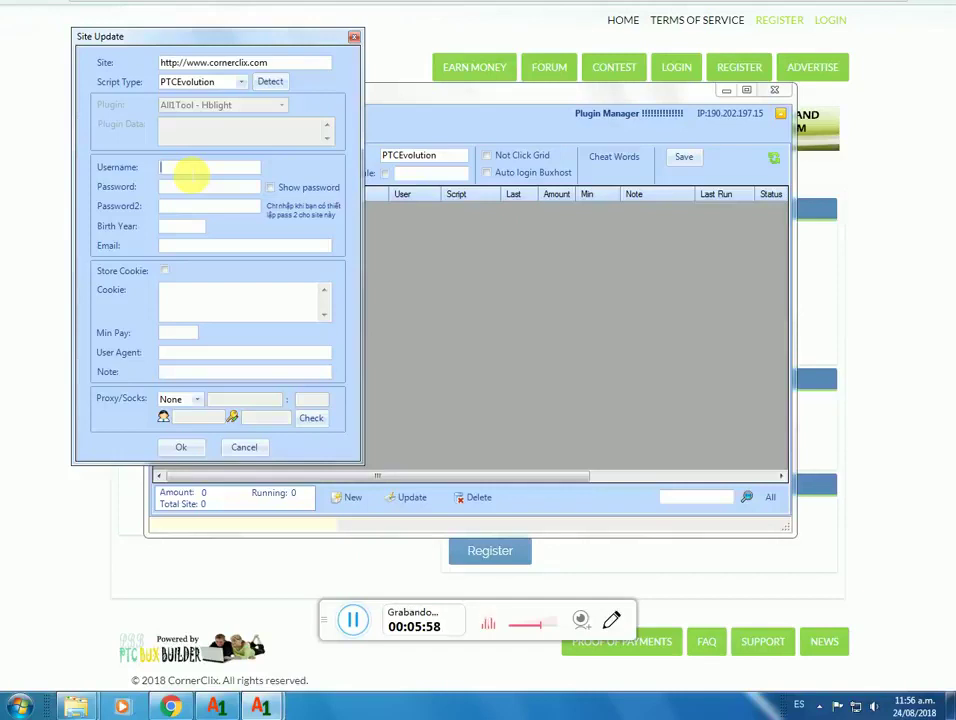
left_click(186, 184)
type("cab")
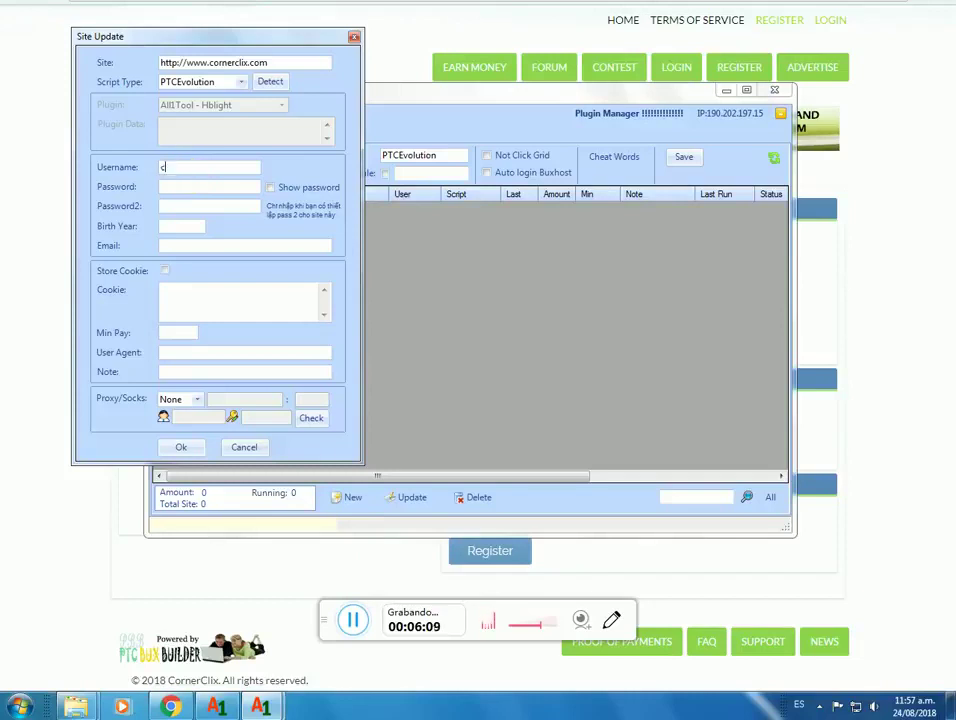
key("BackSpace")
key("BackSpace")
type("arlos10")
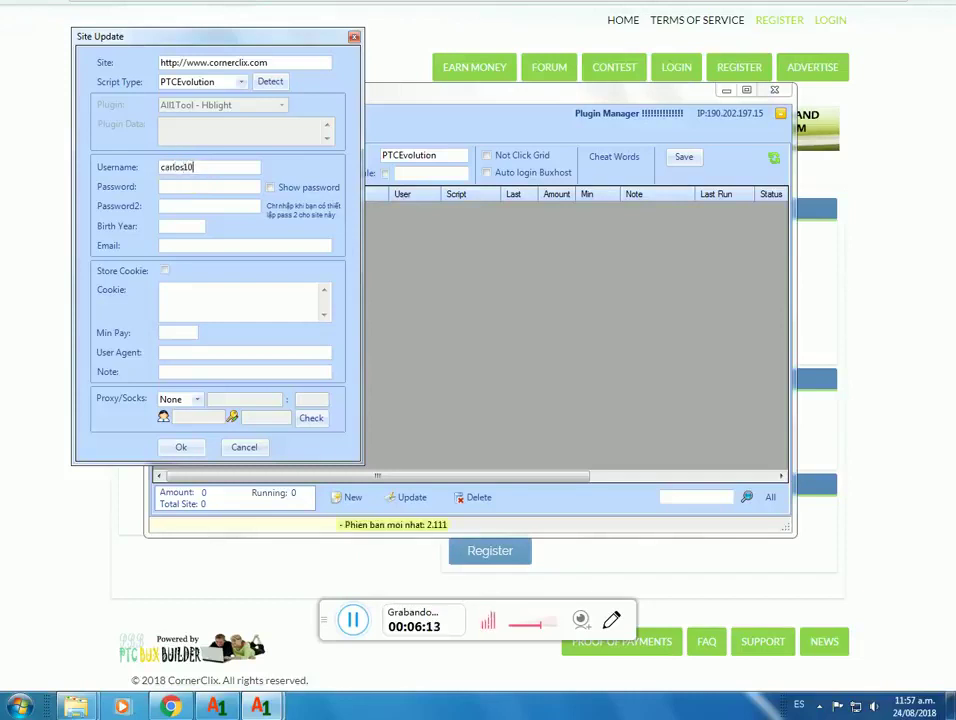
left_click(183, 187)
type("****")
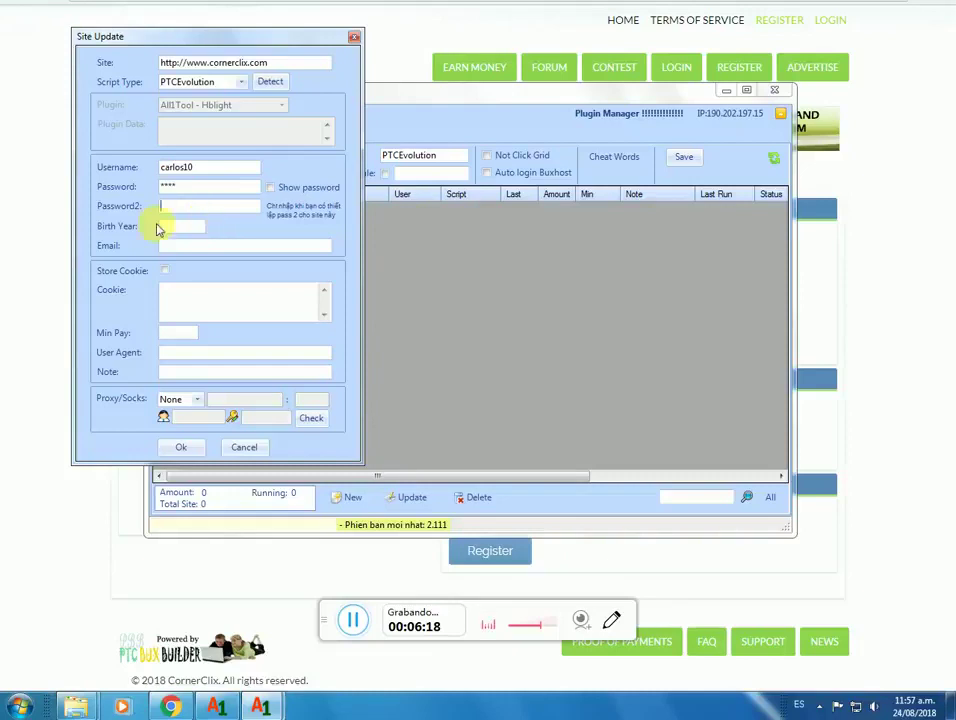
Step: Set Min Pay to 2, leaving the cursor in the User Agent field
left_click(195, 226)
left_click(181, 248)
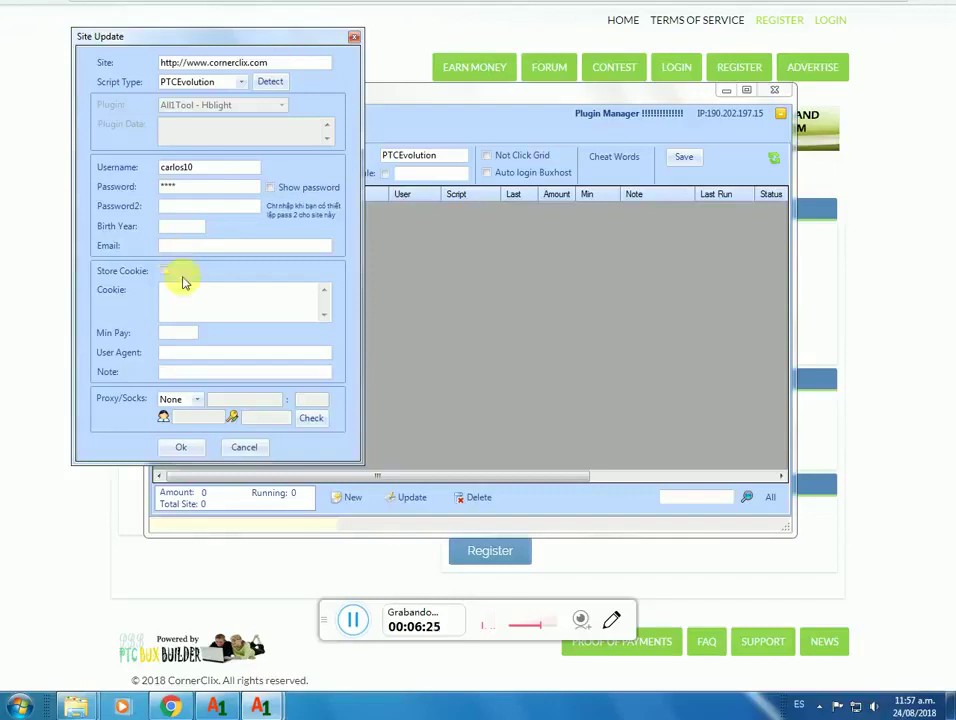
left_click(178, 333)
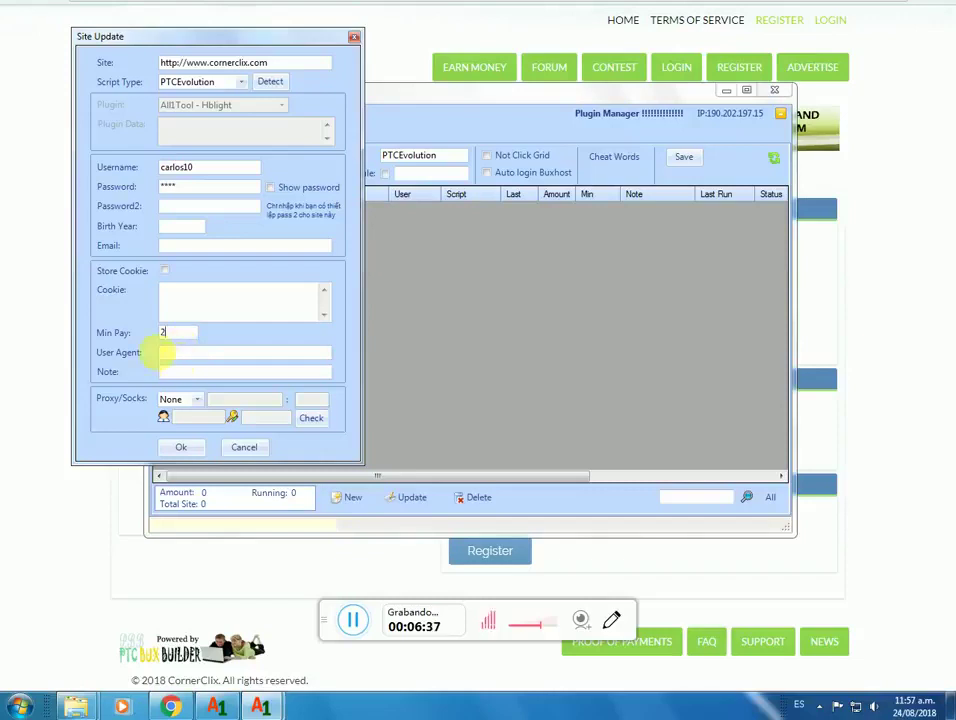
left_click(199, 354)
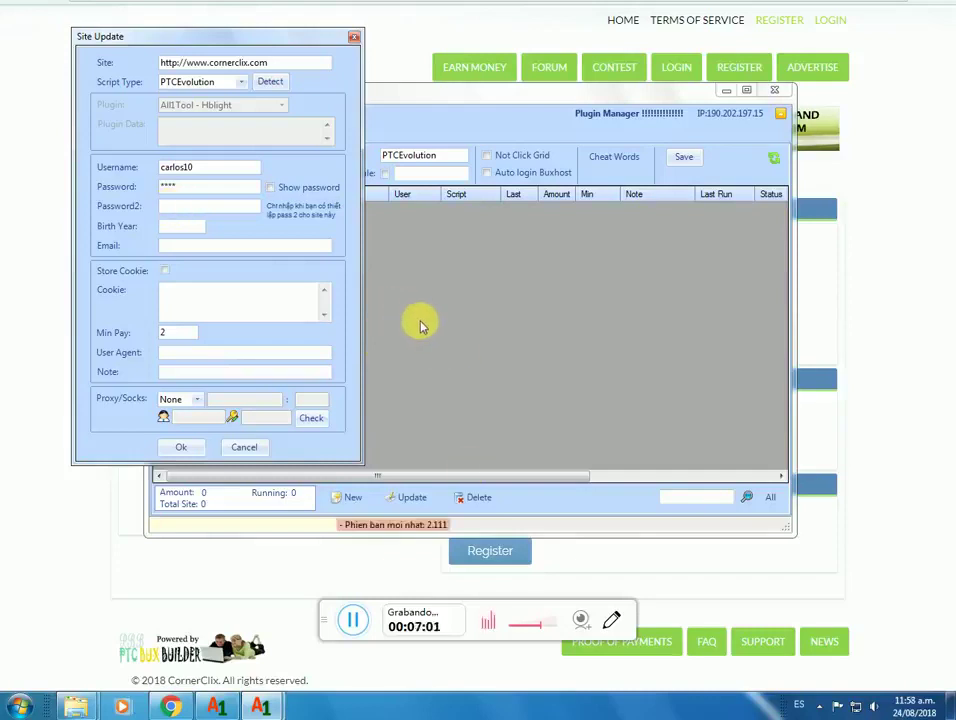
Step: In the guide's 'Cómo usar All1Tool?' section, preview the USER AGENT link's whoishostingthis.com address
left_click(265, 9)
key("ctrl+Tab")
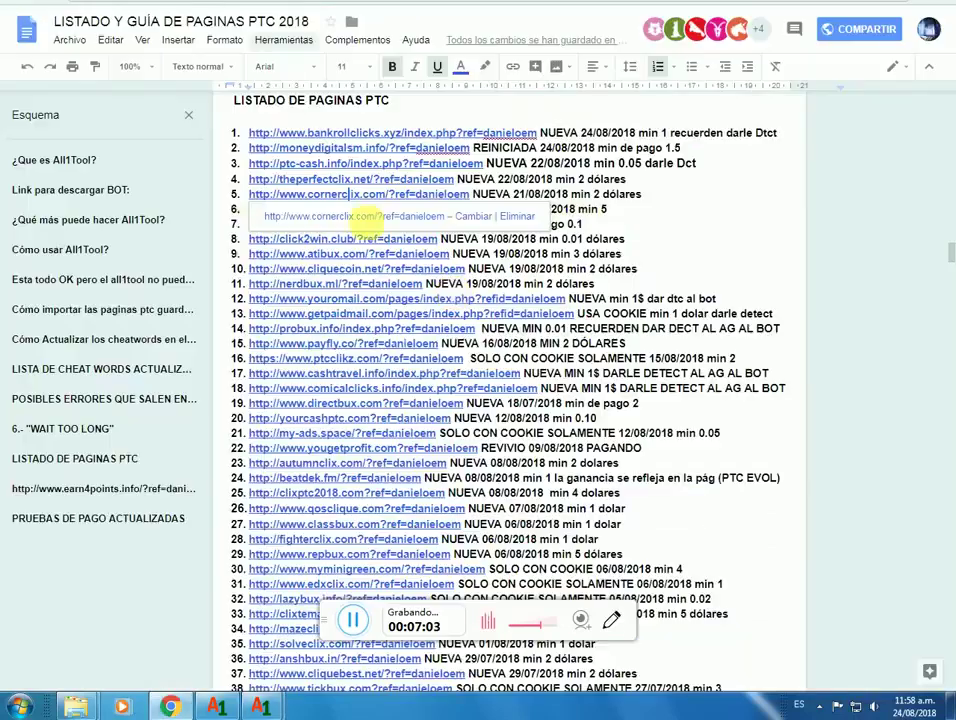
scroll(608, 284, "up", 8)
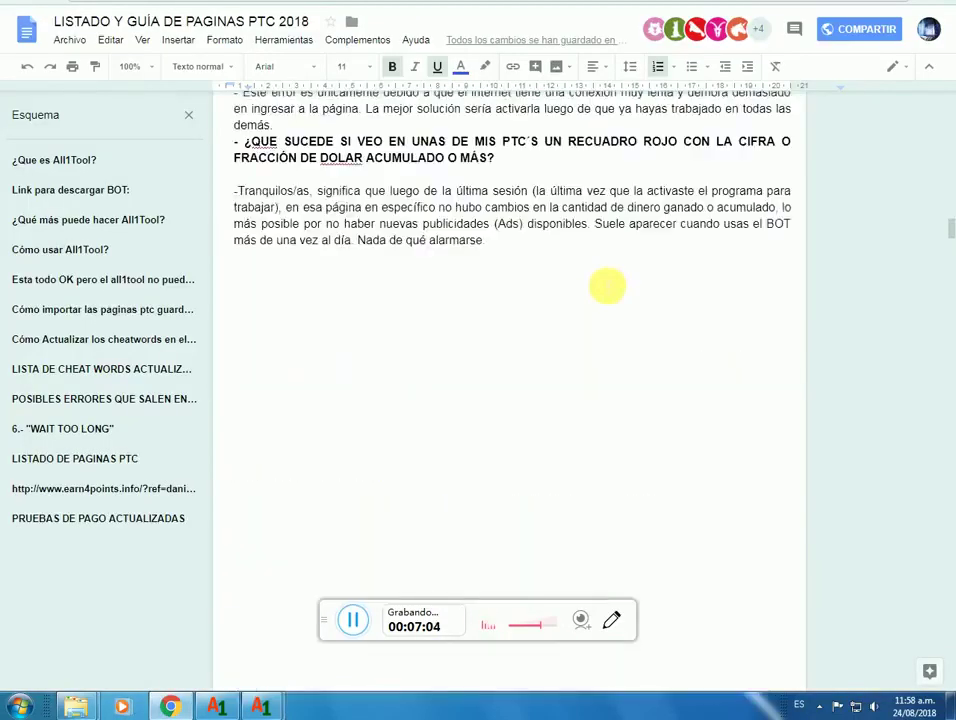
scroll(608, 286, "up", 6)
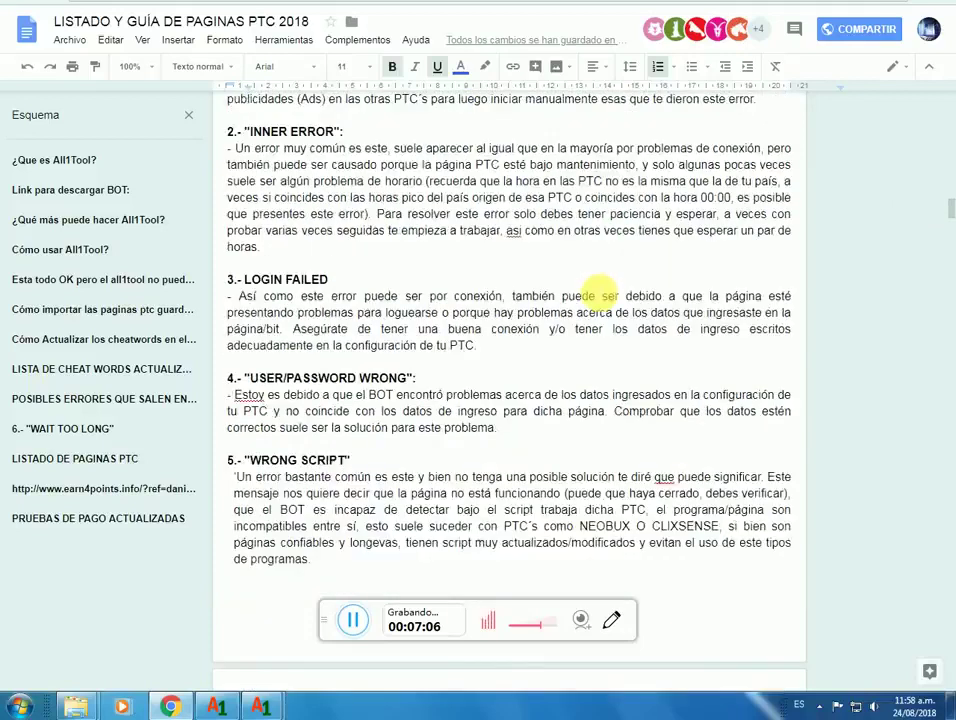
scroll(600, 288, "up", 2)
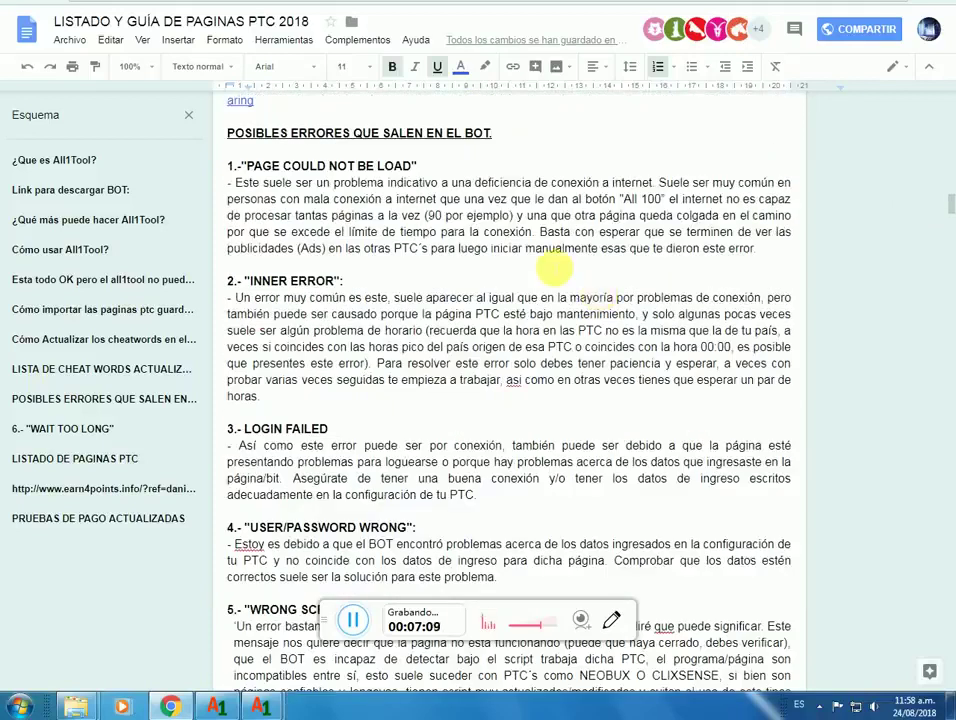
scroll(555, 270, "up", 5)
scroll(555, 272, "up", 10)
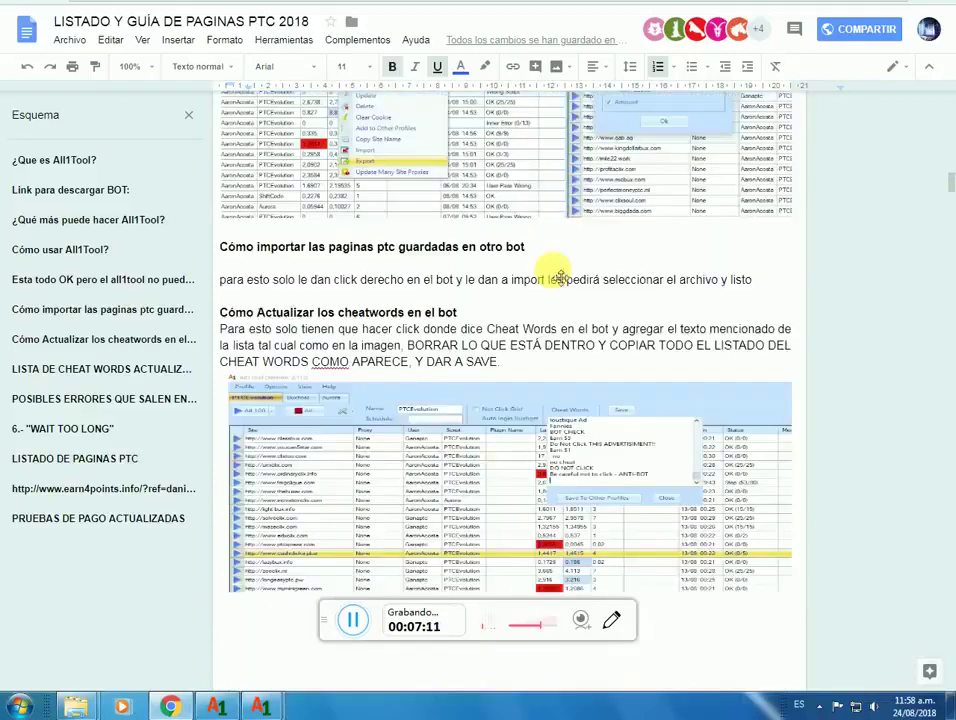
scroll(571, 276, "up", 15)
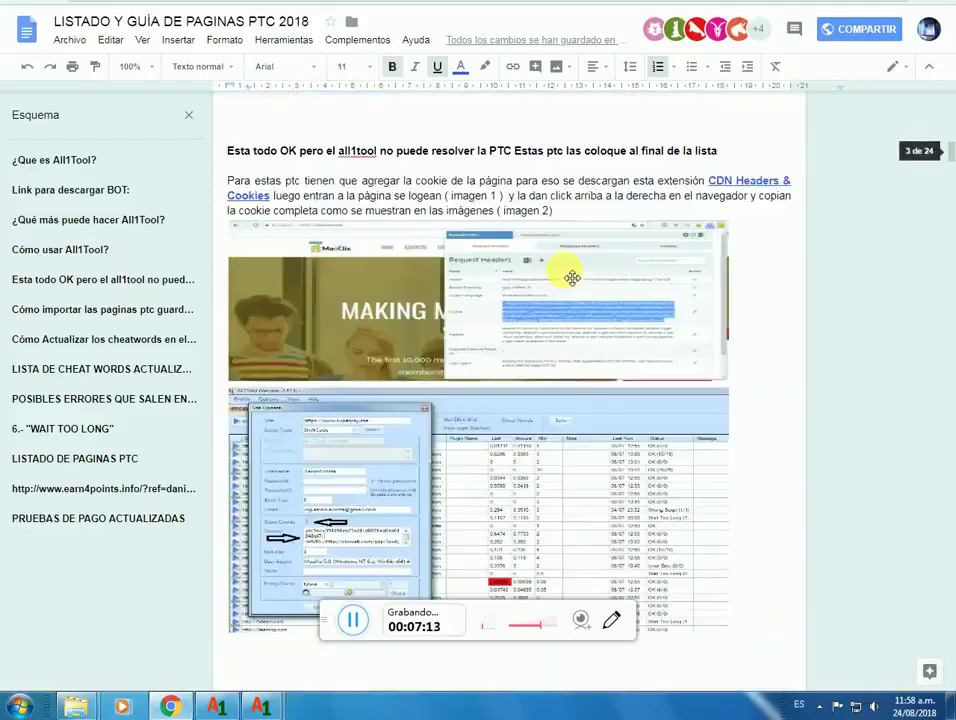
scroll(567, 278, "up", 3)
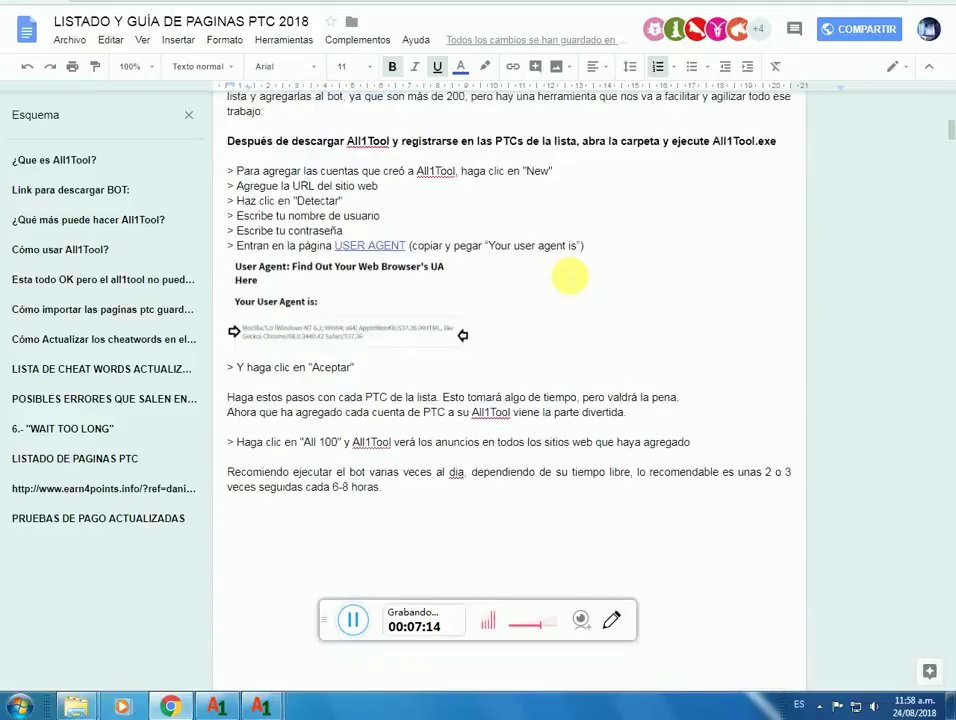
scroll(568, 274, "up", 3)
scroll(568, 272, "down", 1)
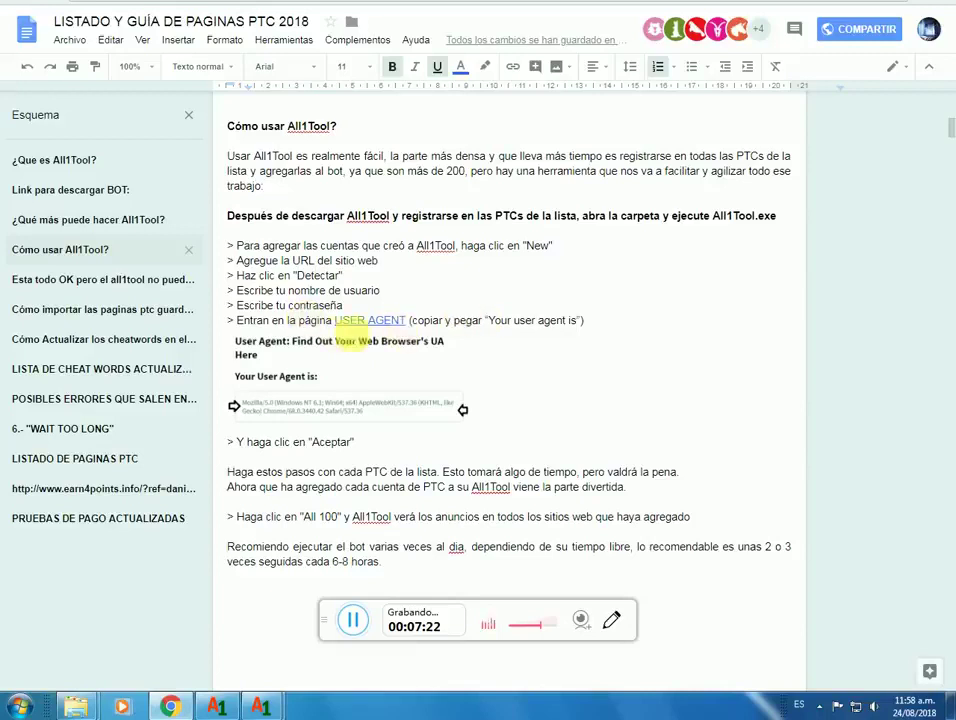
left_click(360, 321)
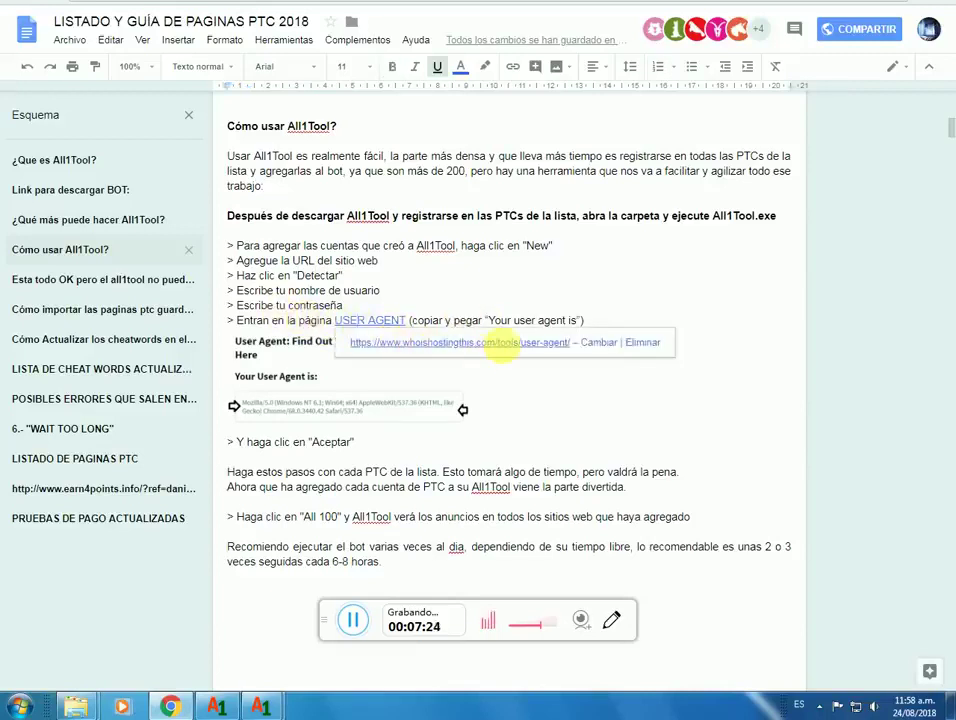
Step: Open the WhoIsHostingThis User Agent page and select the whole Chrome/67 user-agent string
left_click(506, 346)
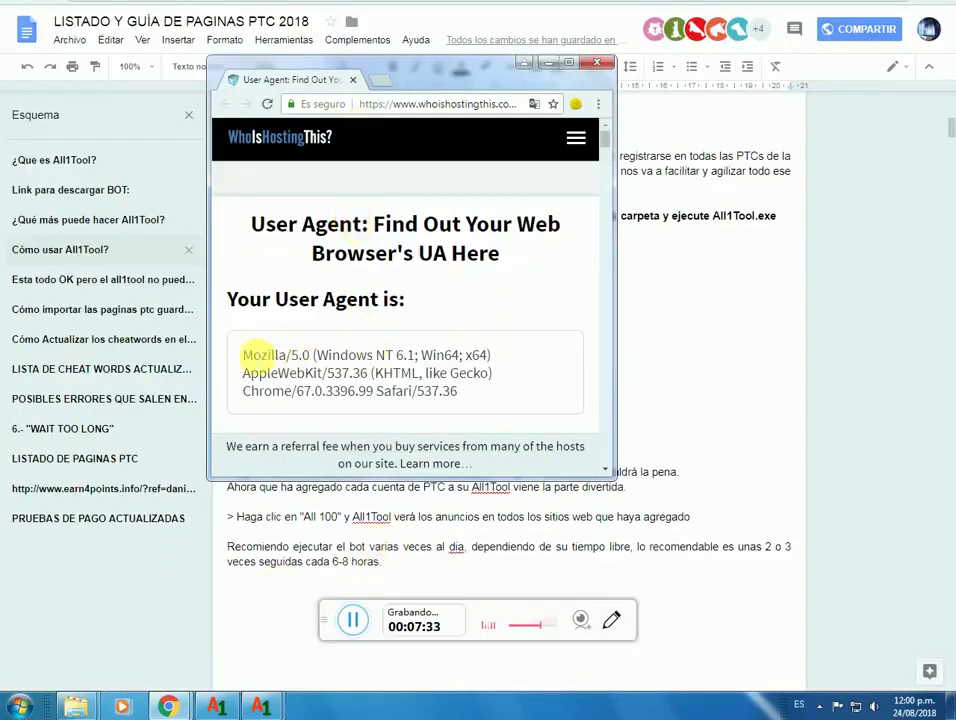
left_click_drag(225, 300, 427, 309)
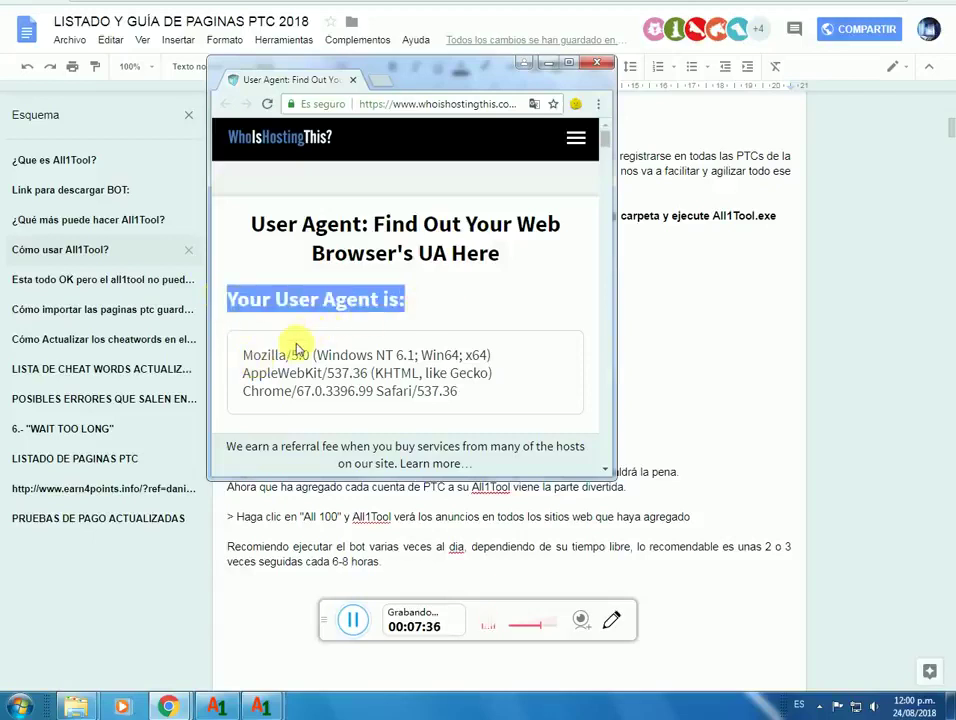
left_click_drag(243, 355, 268, 356)
left_click(462, 391, "shift")
key("super+c")
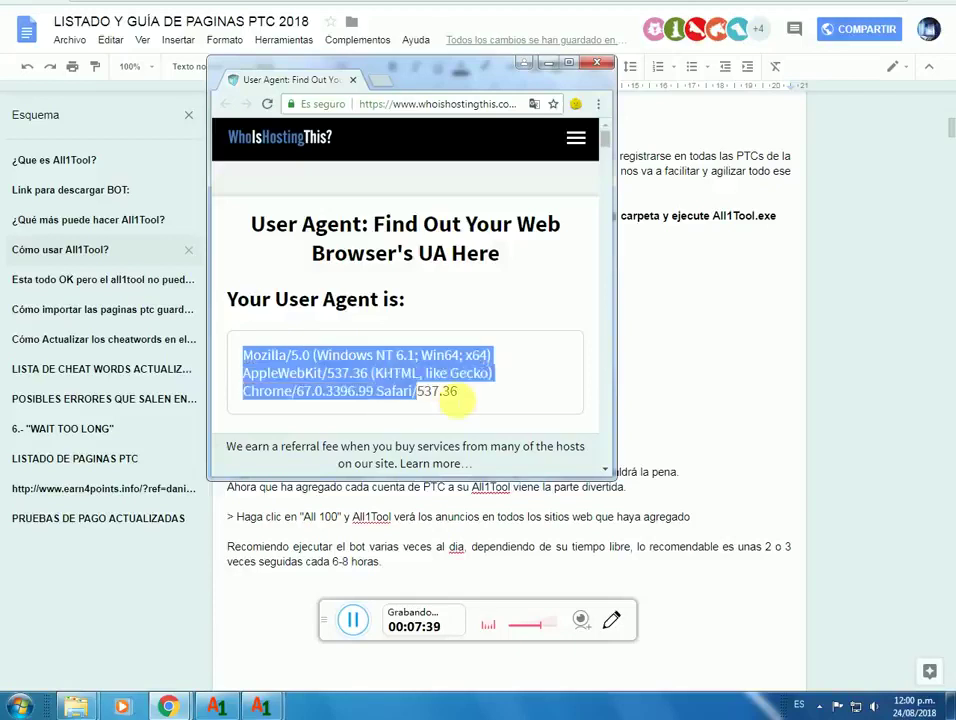
Step: Copy the selected user-agent string and bring back the CornerClix site update form in All1Tool
right_click(387, 373)
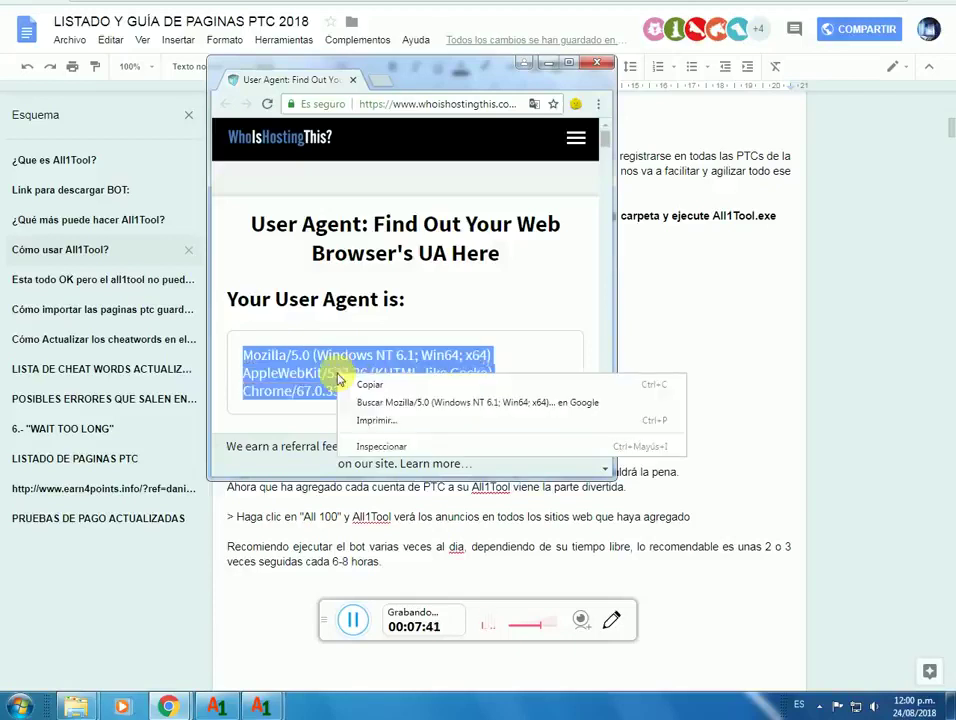
left_click(385, 385)
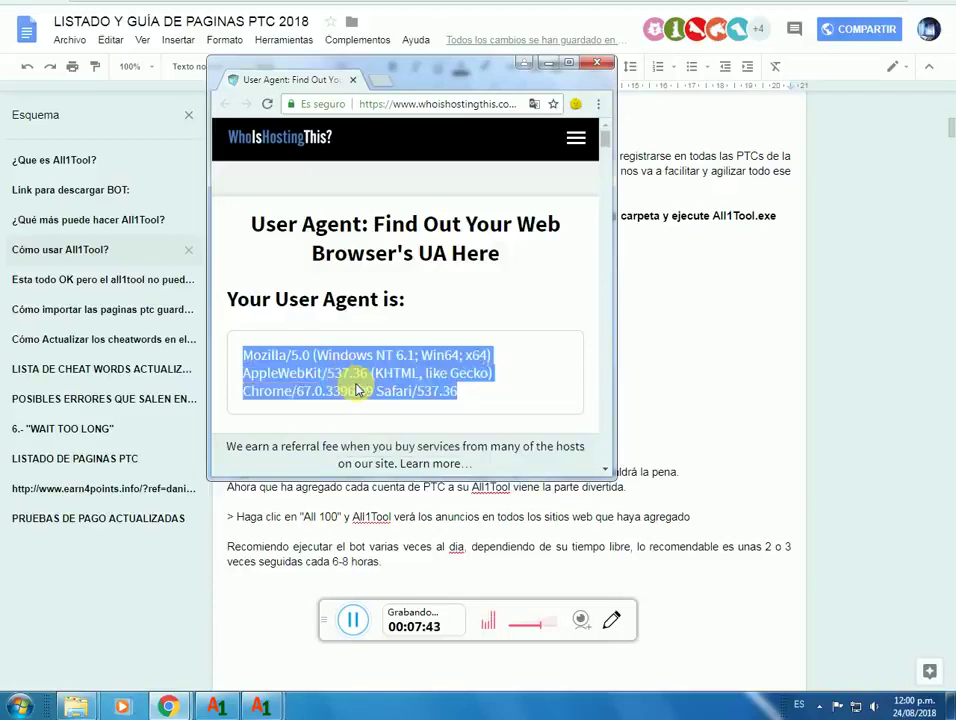
left_click(260, 707)
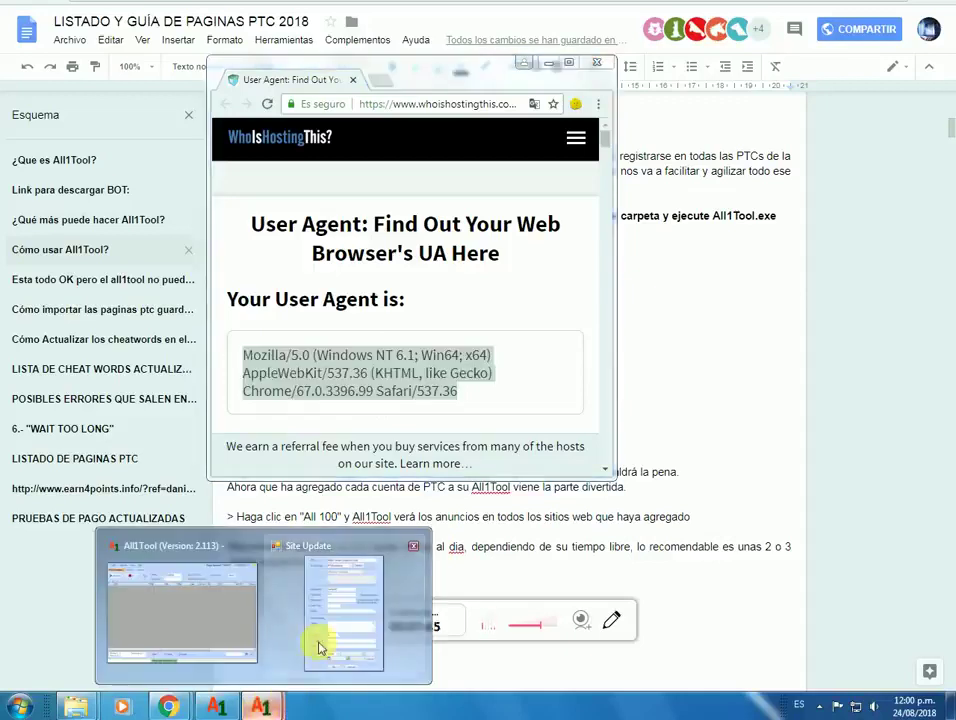
left_click(318, 648)
Step: Paste the copied Chrome/67 user-agent string into the User Agent field
left_click(170, 354)
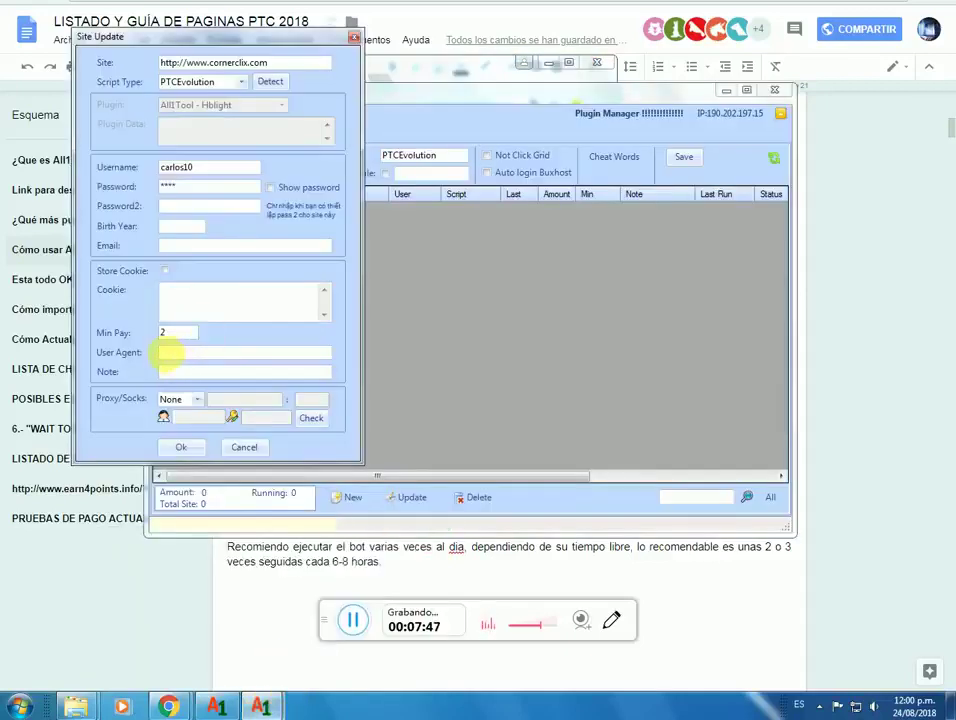
right_click(186, 354)
left_click(213, 419)
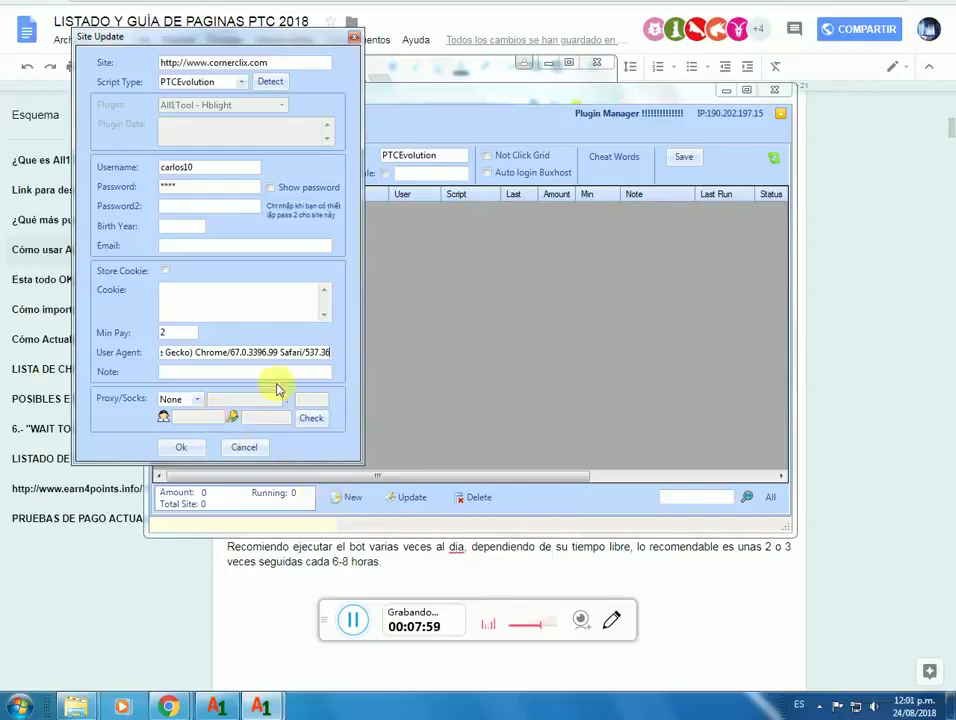
left_click_drag(175, 352, 325, 352)
left_click(322, 352)
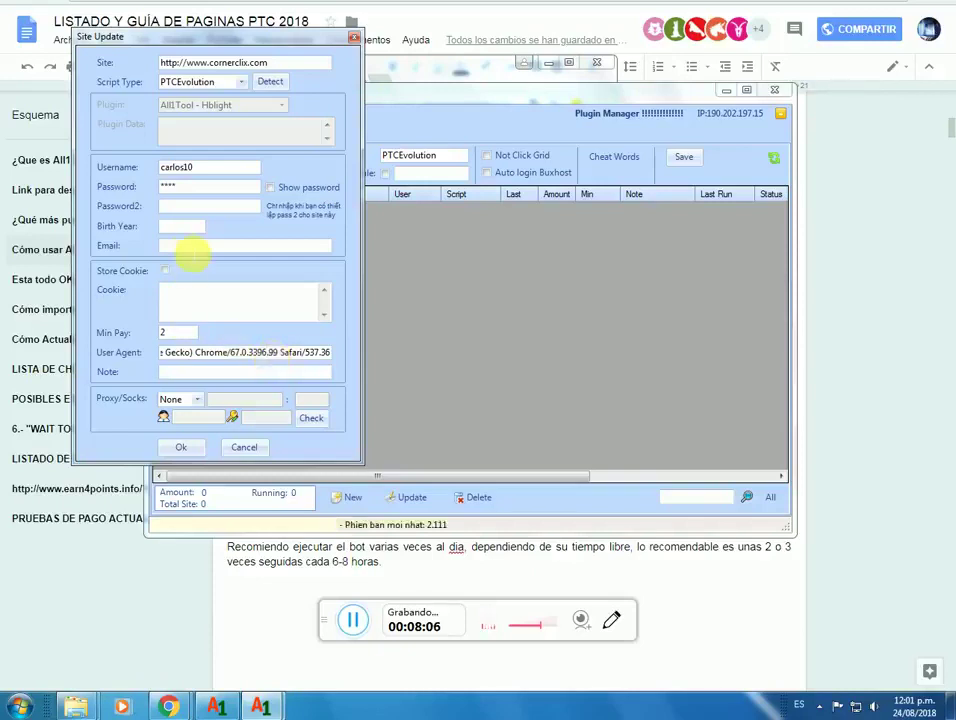
Step: Enter the account e-mail address and save the cornerclix.com site entry
left_click(192, 248)
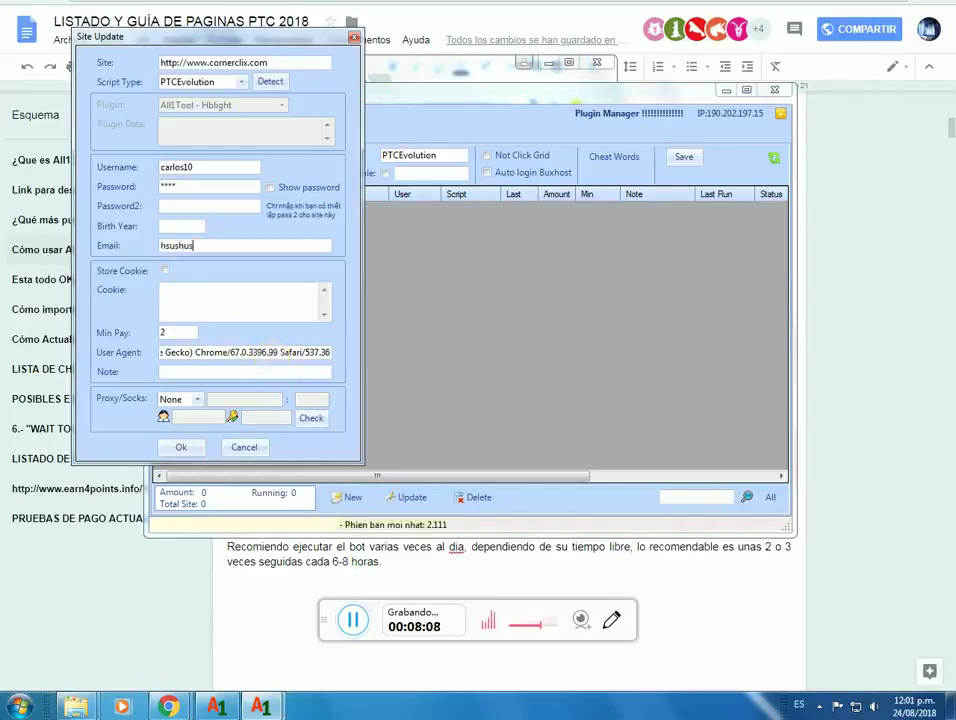
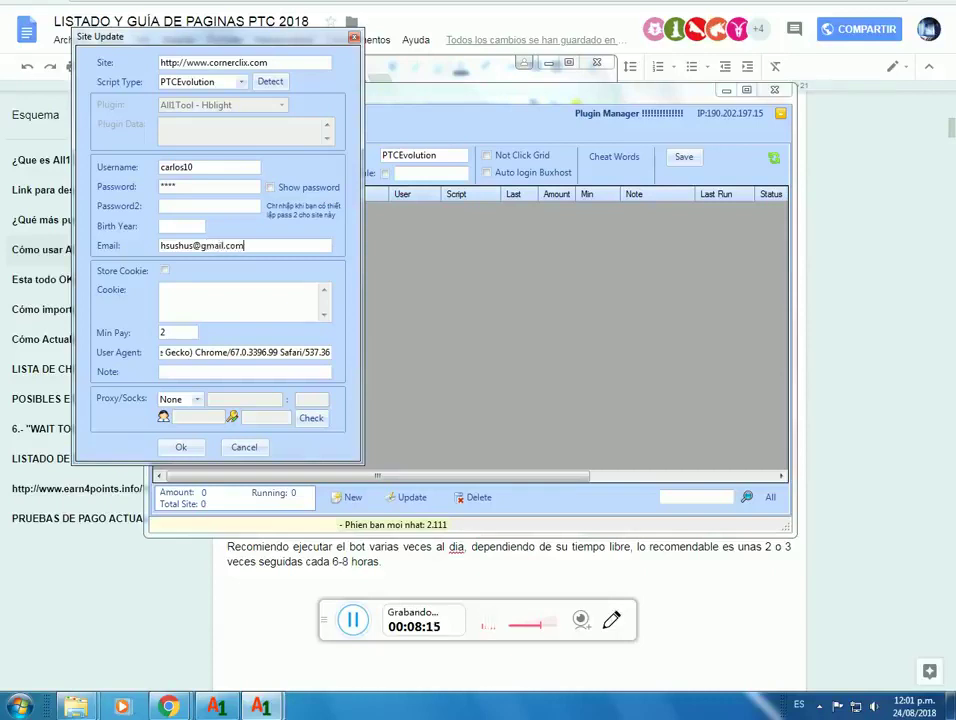
left_click(188, 454)
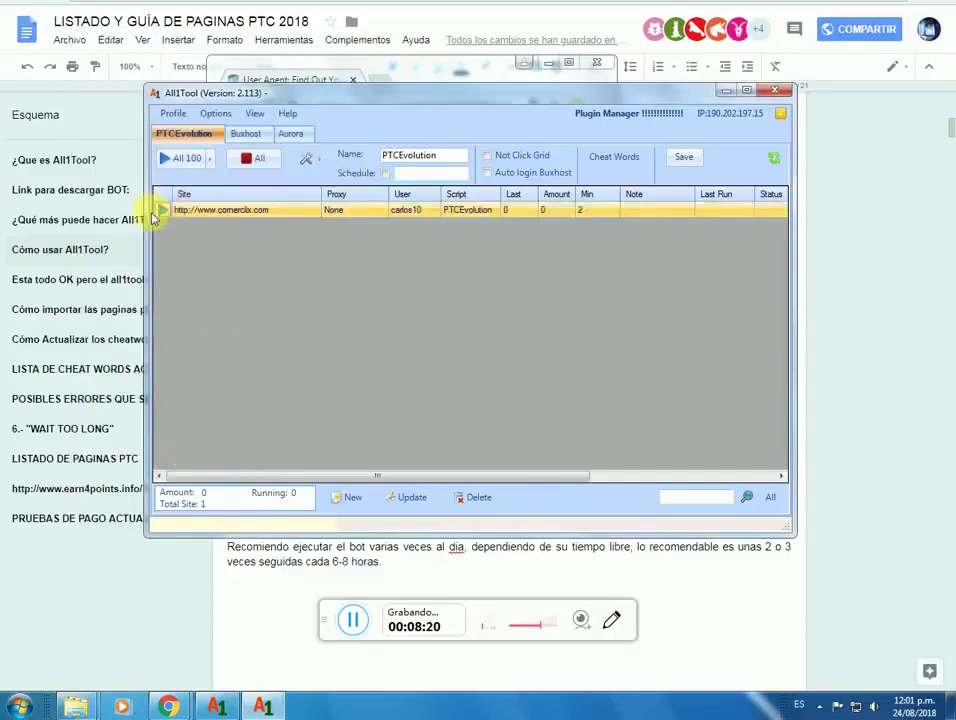
Step: Scroll the site grid, then minimize All1Tool to reveal the User Agent page
left_click_drag(434, 477, 324, 474)
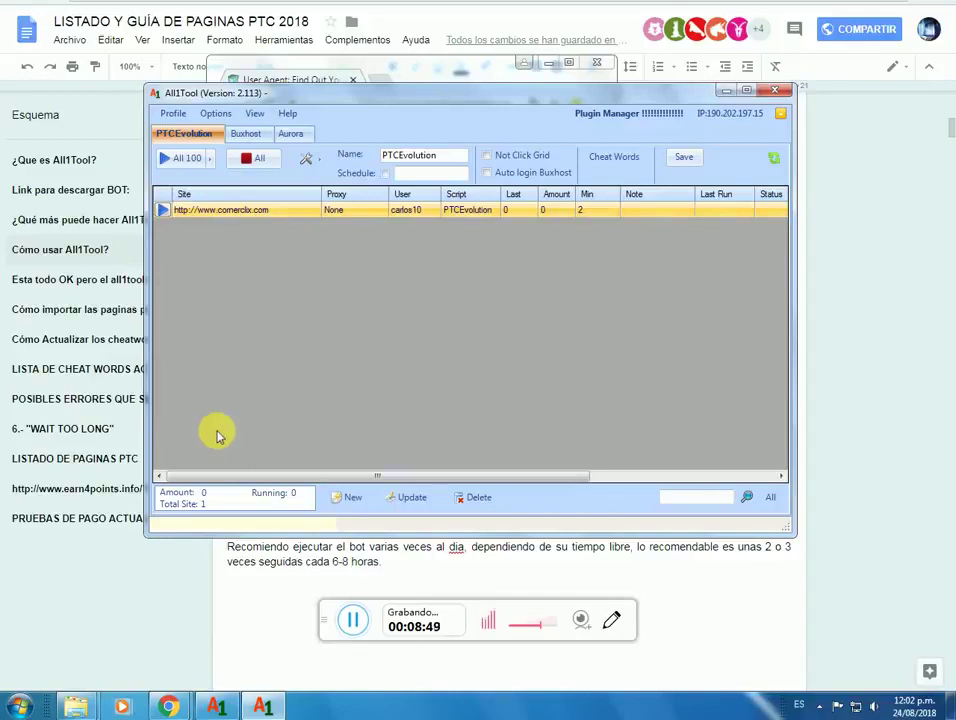
left_click(728, 91)
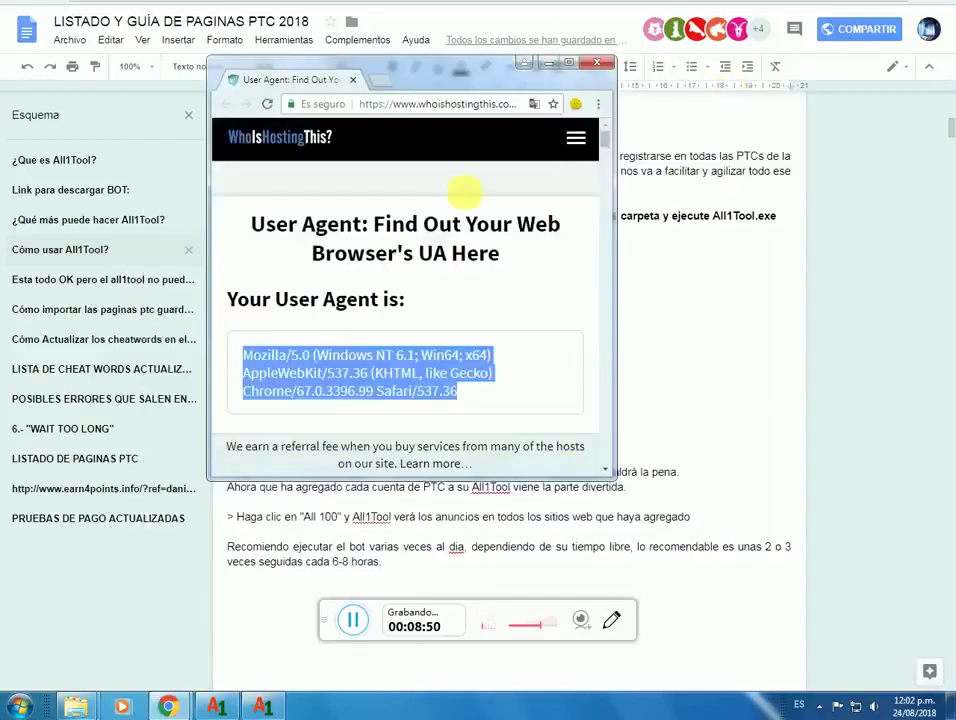
Step: Close the user agent window and scroll the guide to the 'LISTADO DE PAGINAS PTC' list
left_click(596, 63)
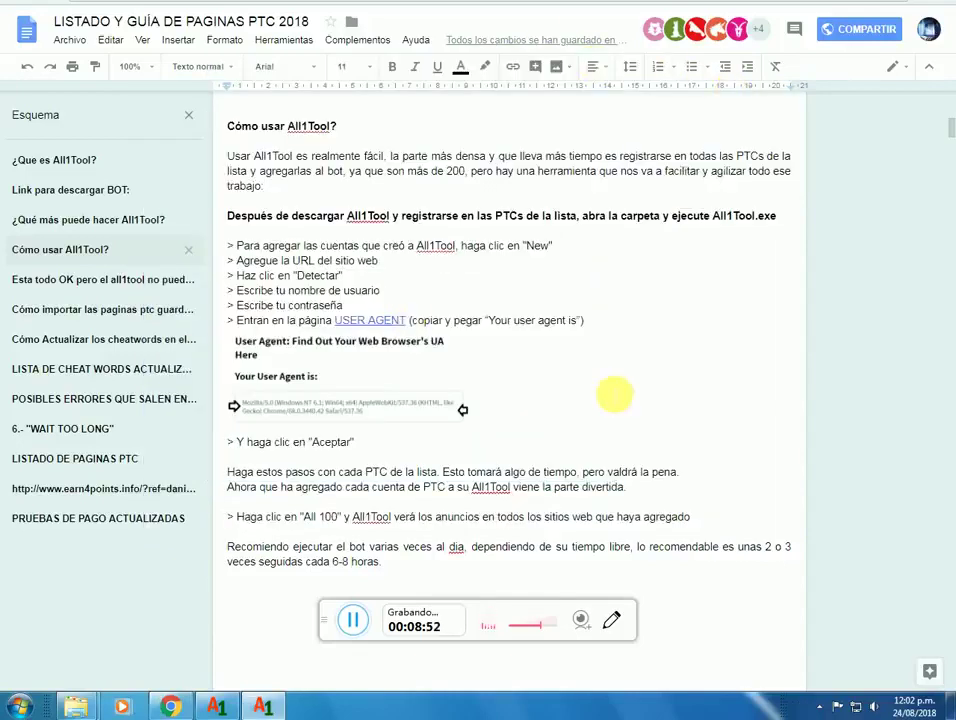
left_click(548, 457)
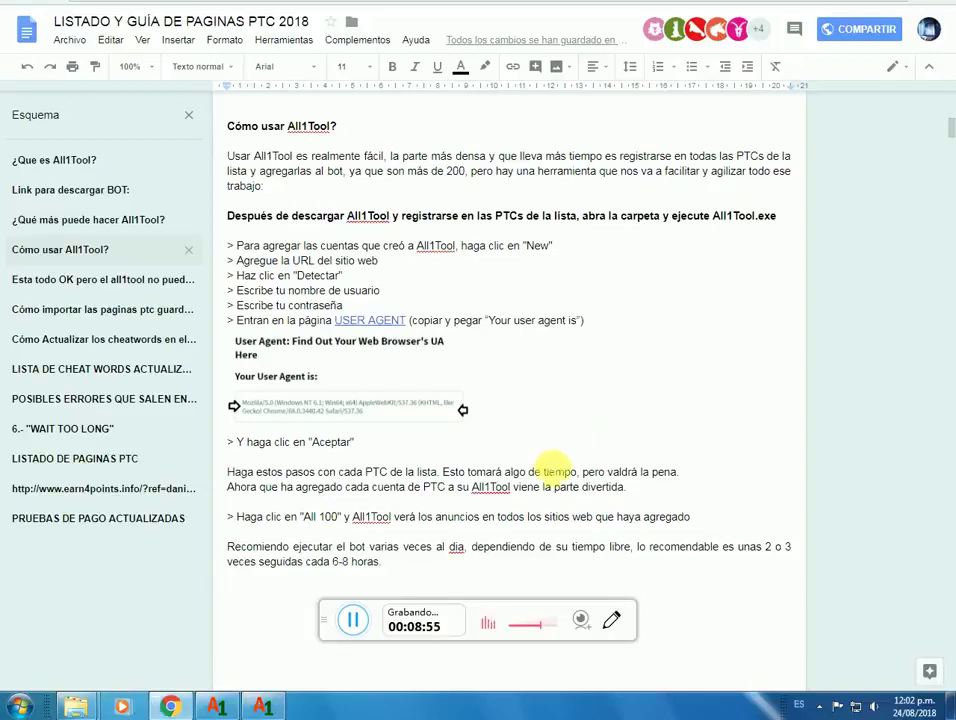
scroll(589, 483, "down", 3)
scroll(589, 483, "down", 15)
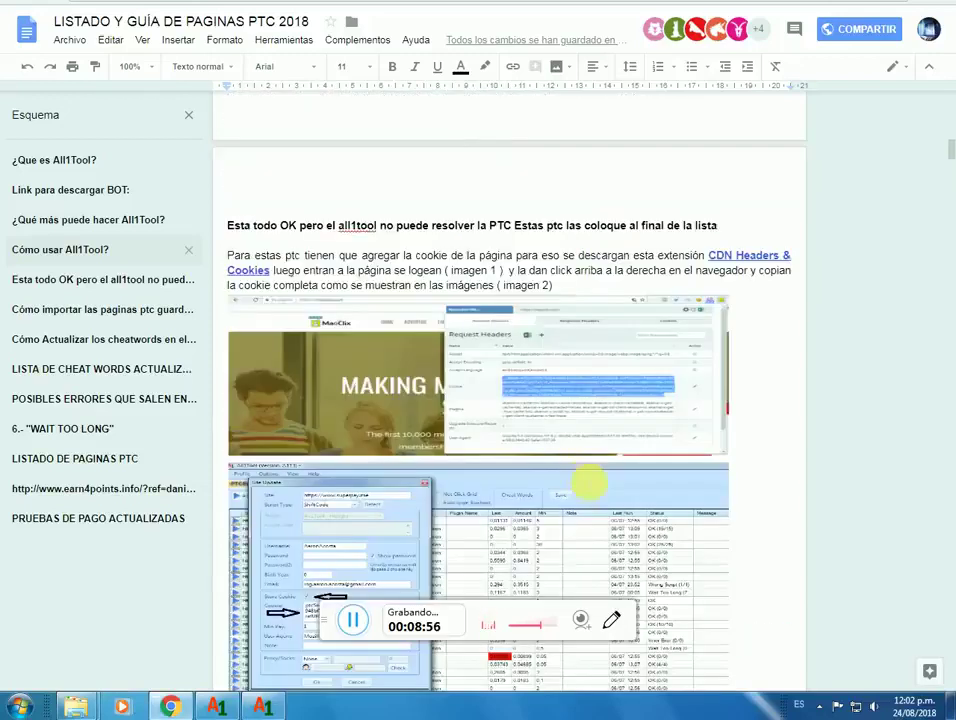
scroll(589, 478, "down", 20)
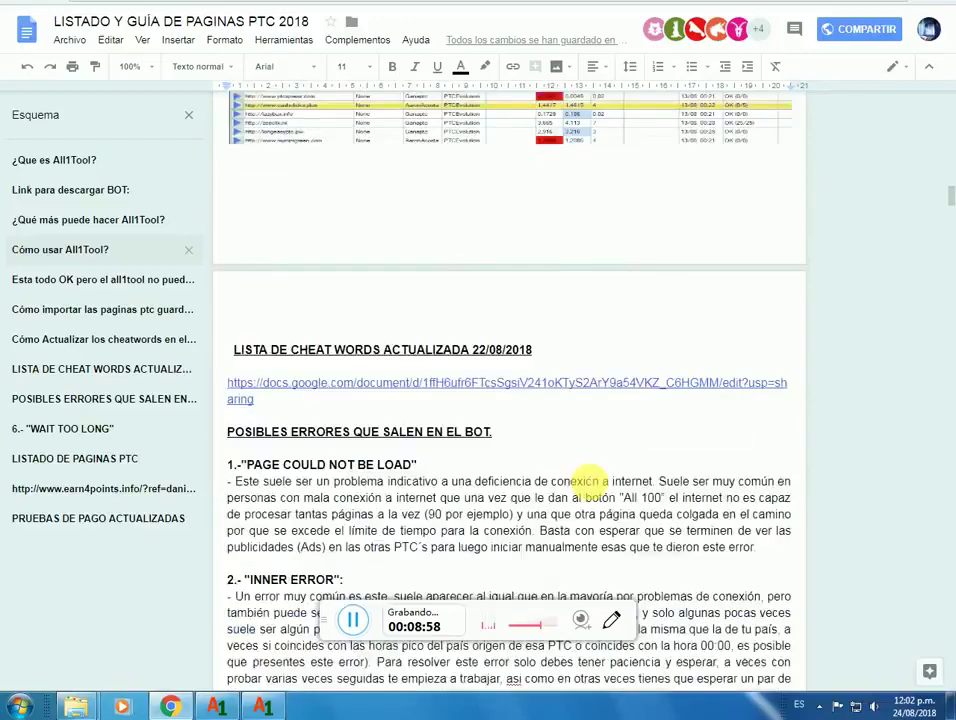
scroll(589, 483, "down", 12)
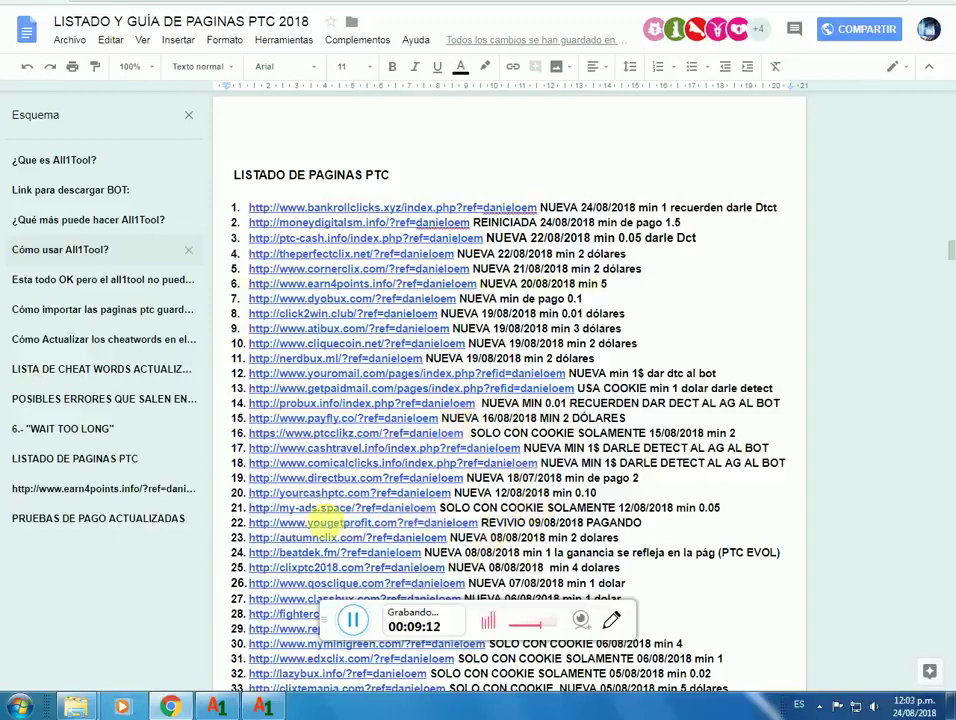
Step: Scroll to entry 30 and open its myminigreen.com referral link in the browser
scroll(668, 538, "down", 1)
scroll(668, 540, "down", 2)
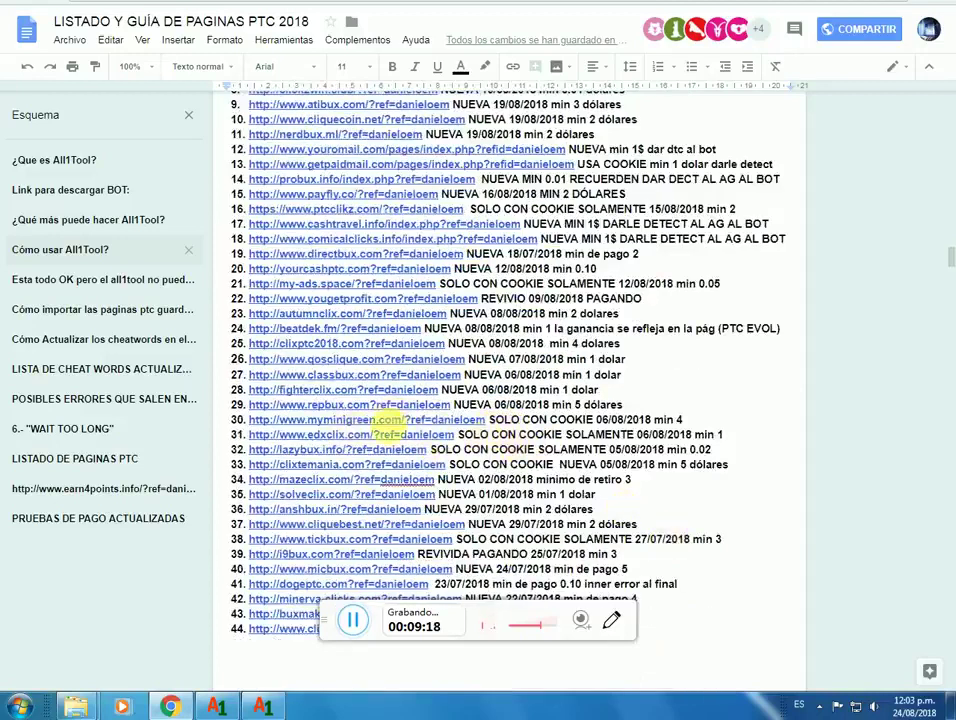
left_click(386, 421)
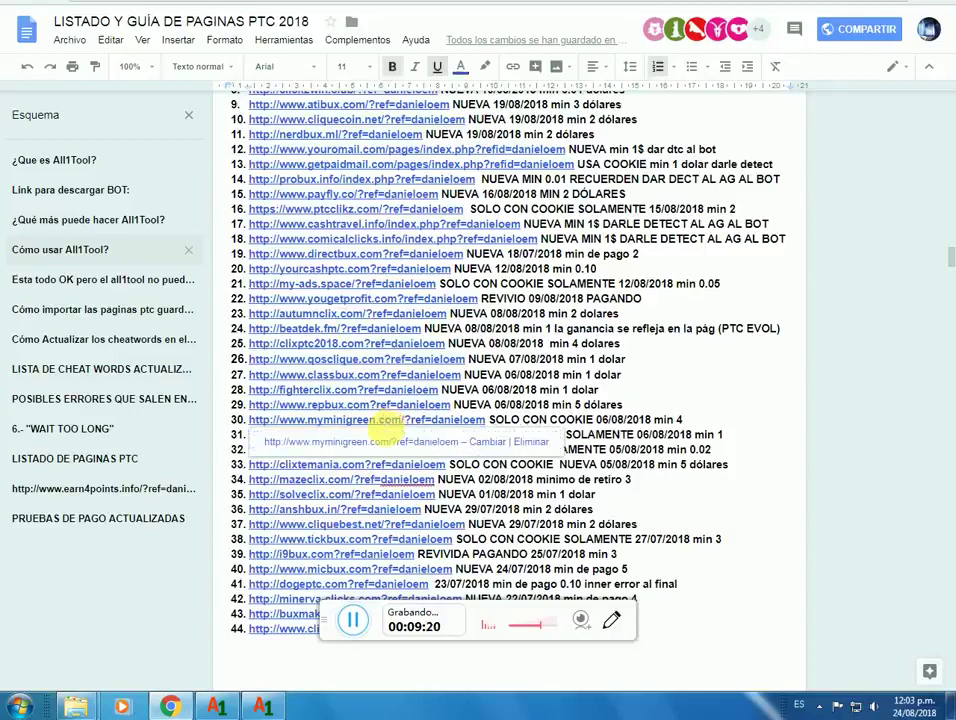
left_click(396, 444)
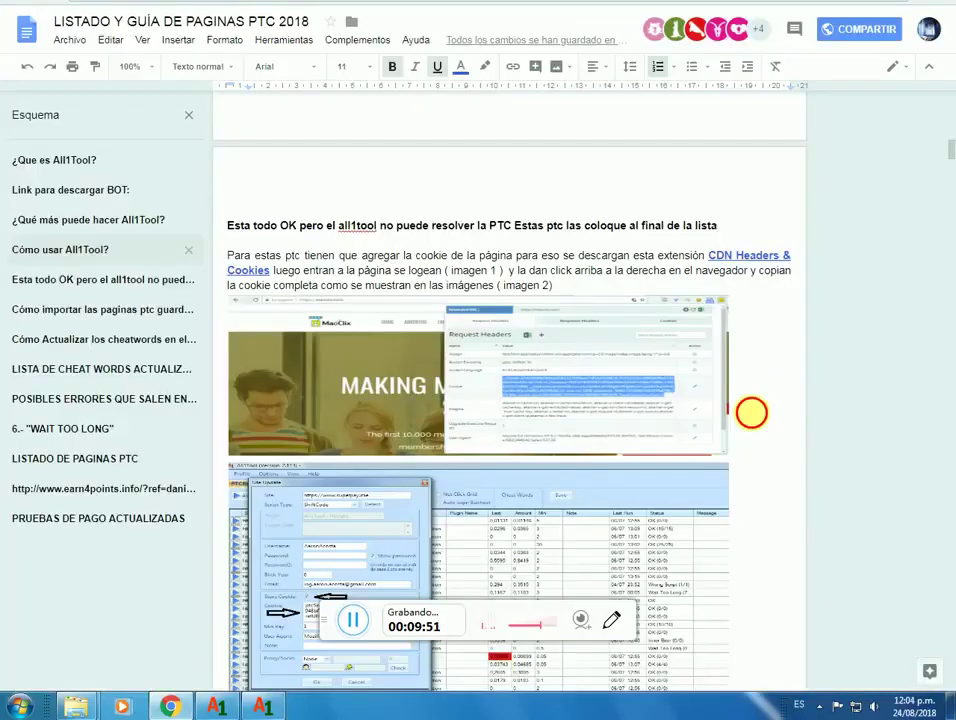
Step: Back in the guide, open the CDN Headers & Cookies Chrome Web Store link
key("alt+Tab")
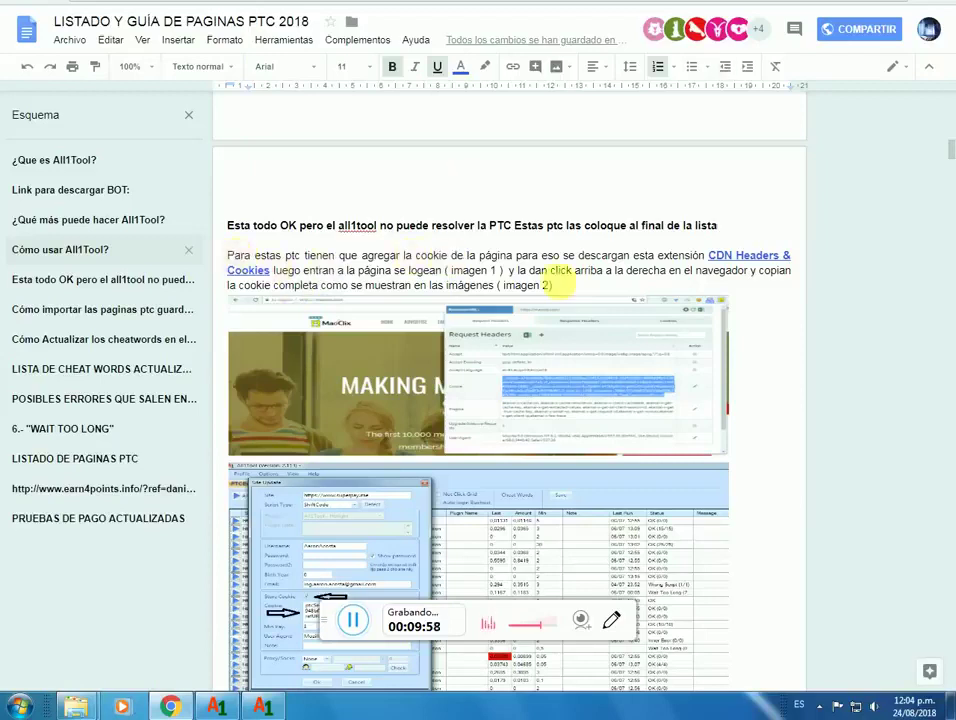
left_click(737, 257)
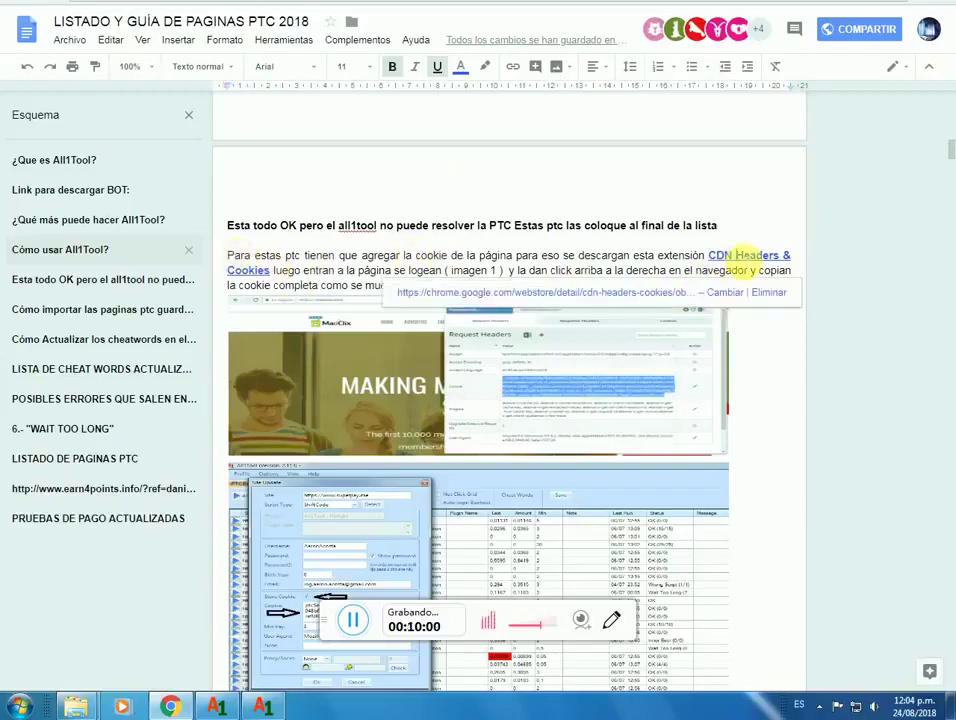
left_click(515, 300)
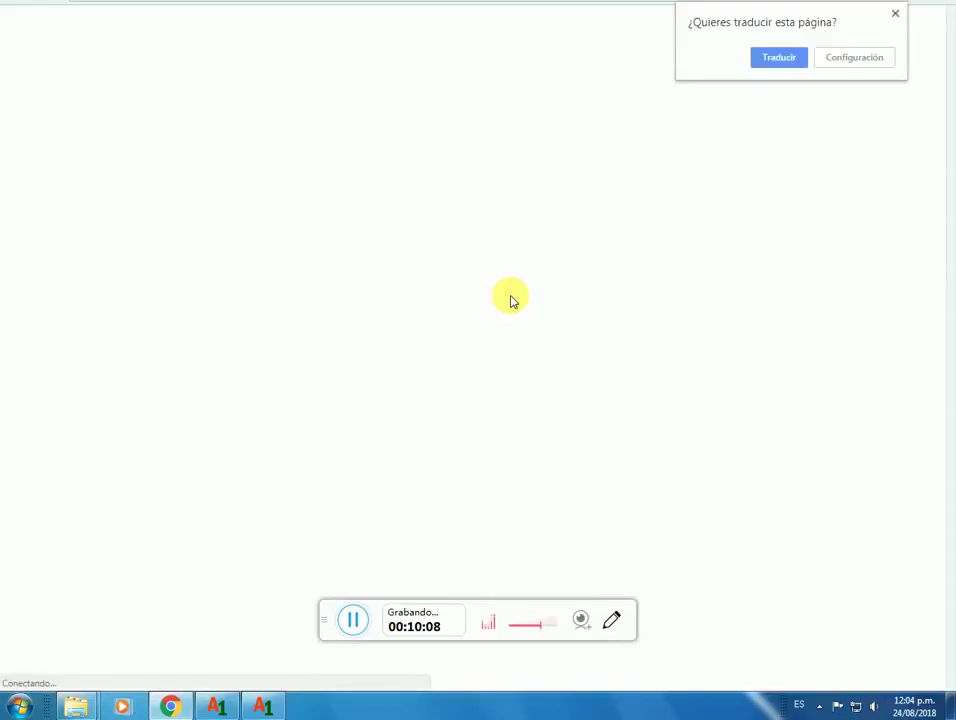
Step: Dismiss the translate offer and close the CDN Headers & Cookies details, already added to Chrome
left_click(894, 12)
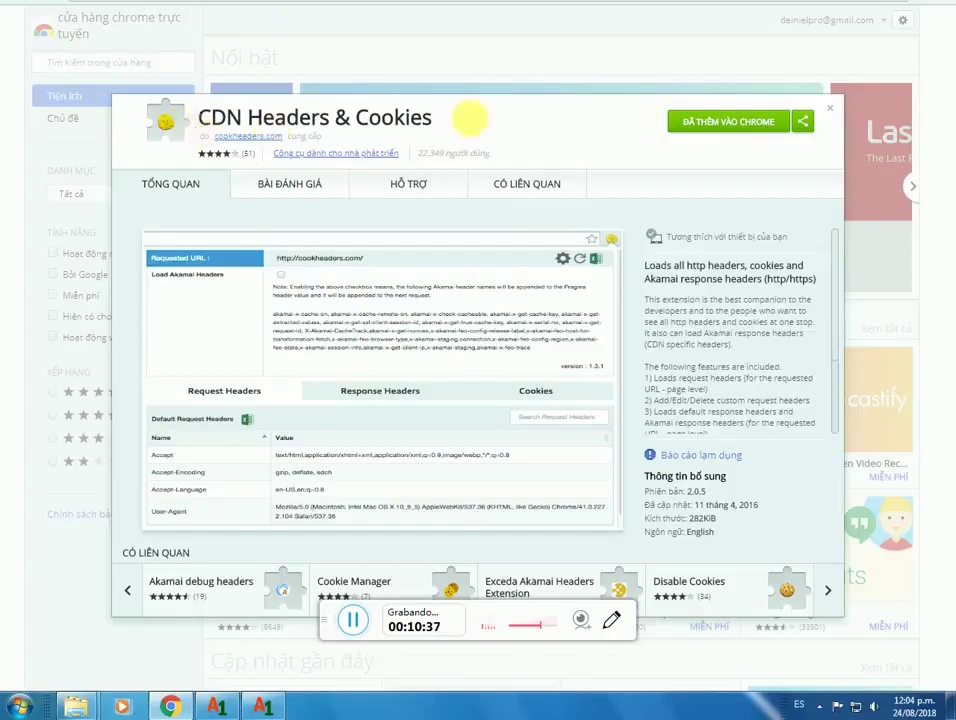
left_click(832, 110)
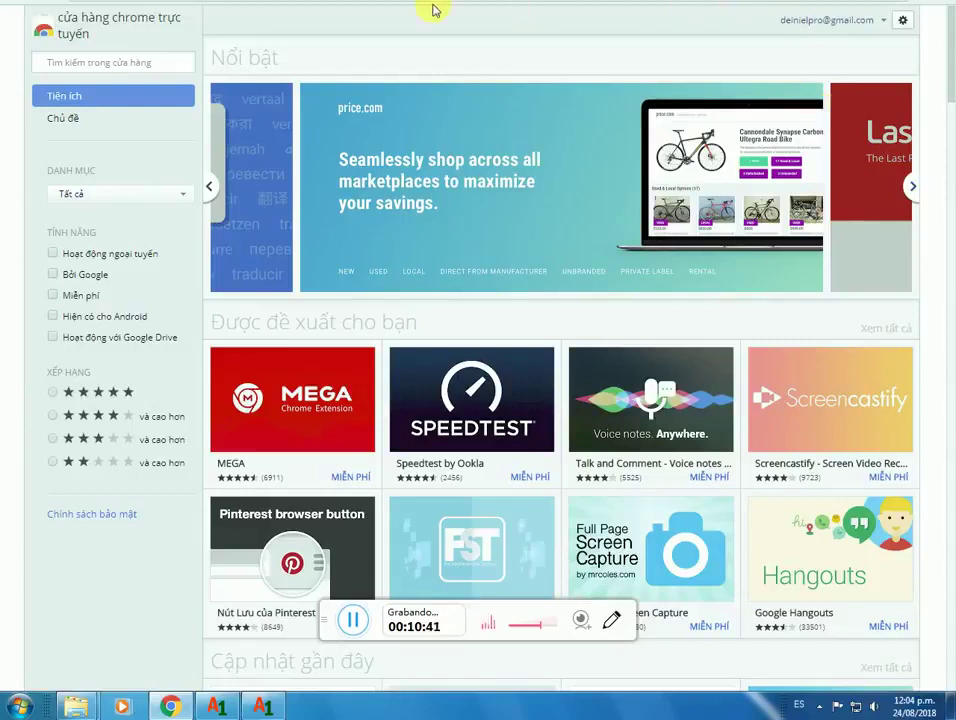
Step: Copy the MyMiniGreen address from Chrome's address bar and start a new All1Tool site entry
key("ctrl+w")
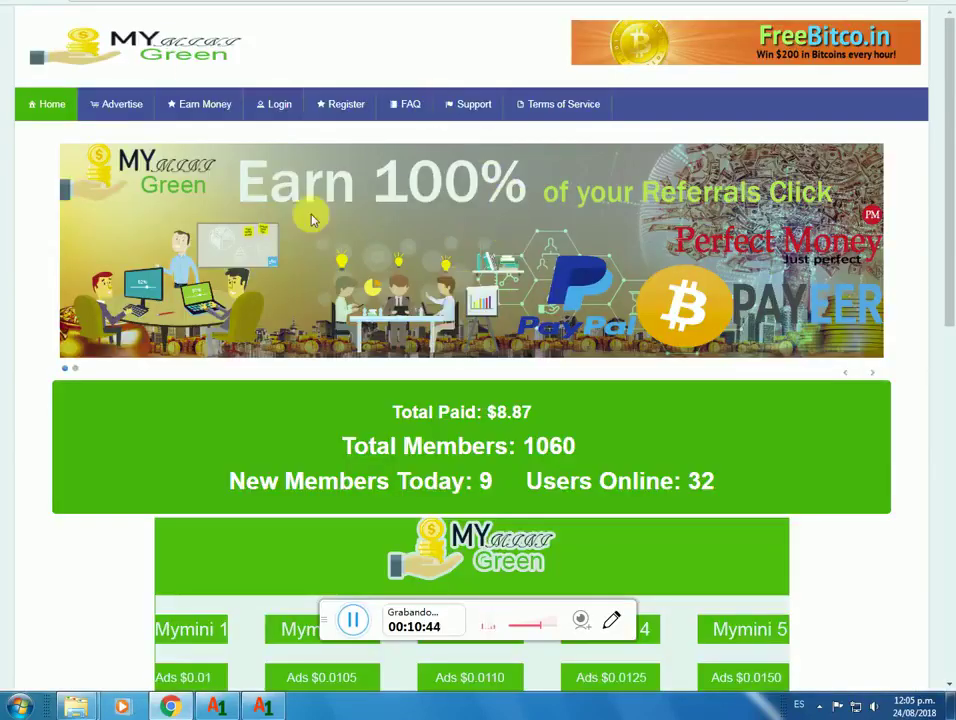
right_click(212, 4)
left_click(250, 47)
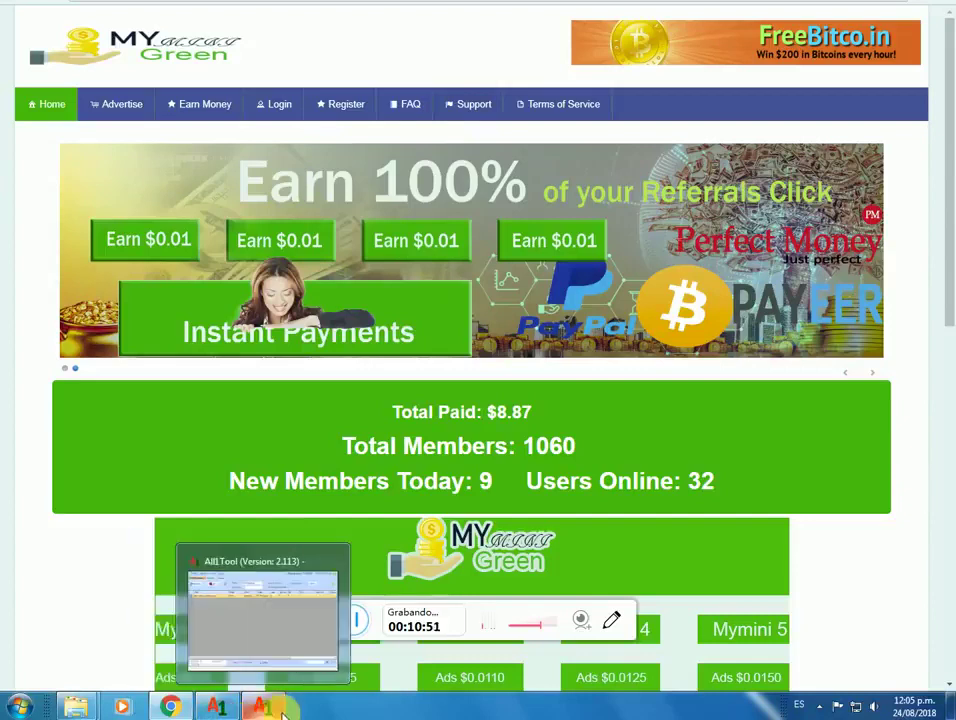
left_click(320, 632)
left_click(352, 500)
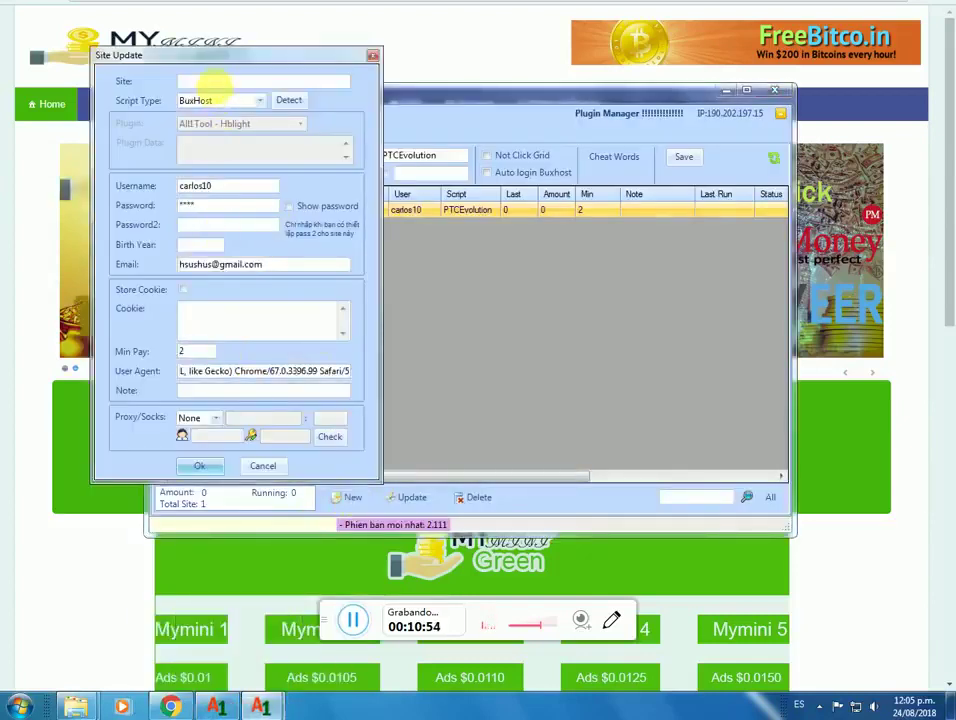
left_click(372, 55)
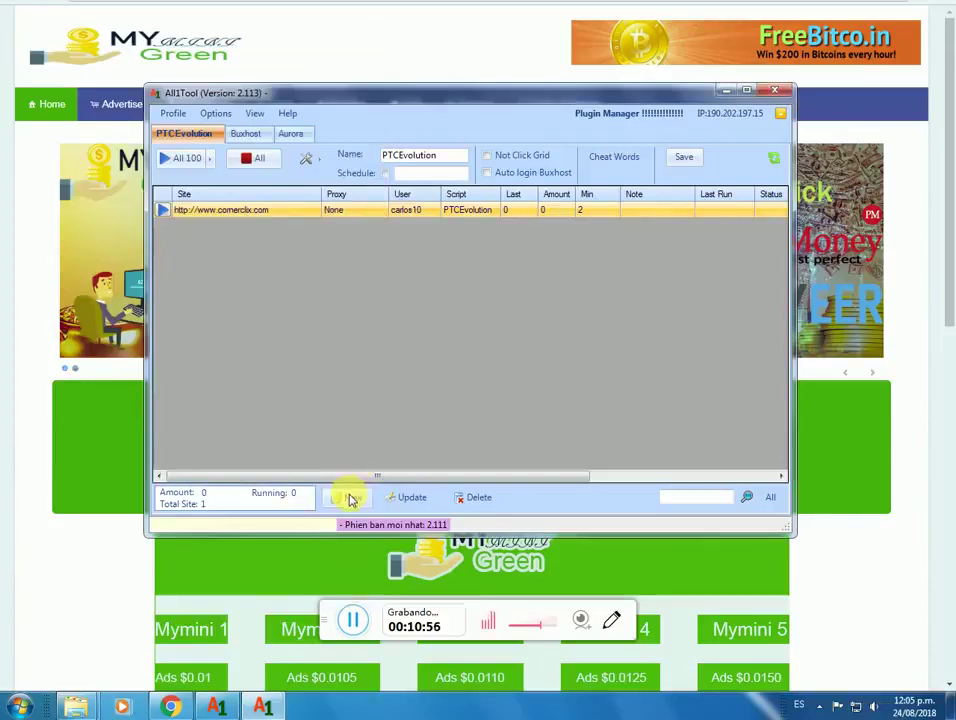
left_click(350, 500)
right_click(228, 100)
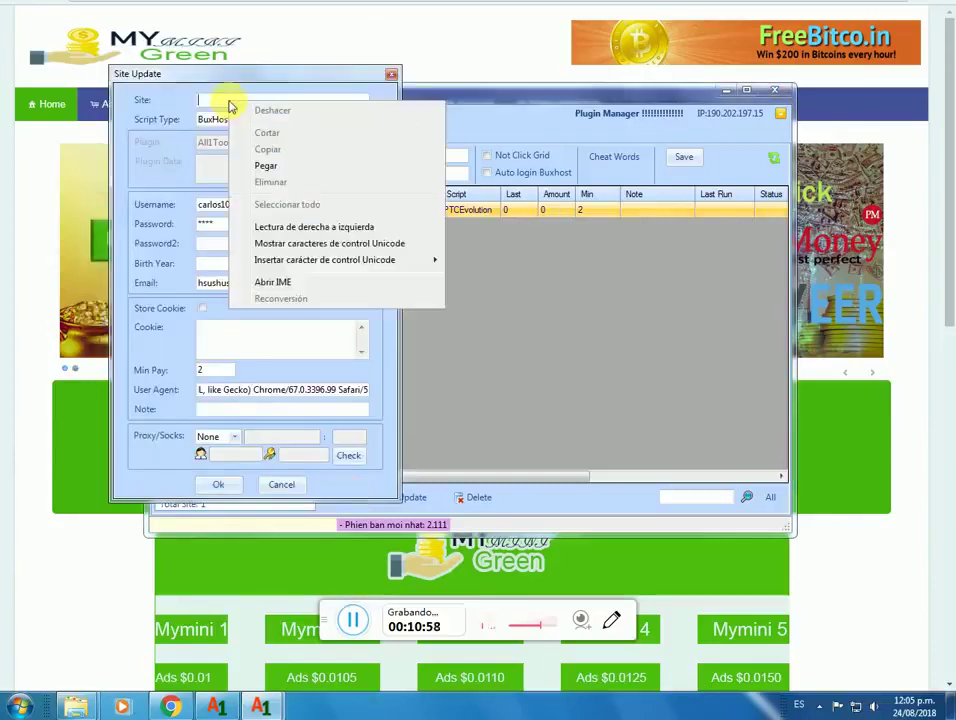
left_click(266, 166)
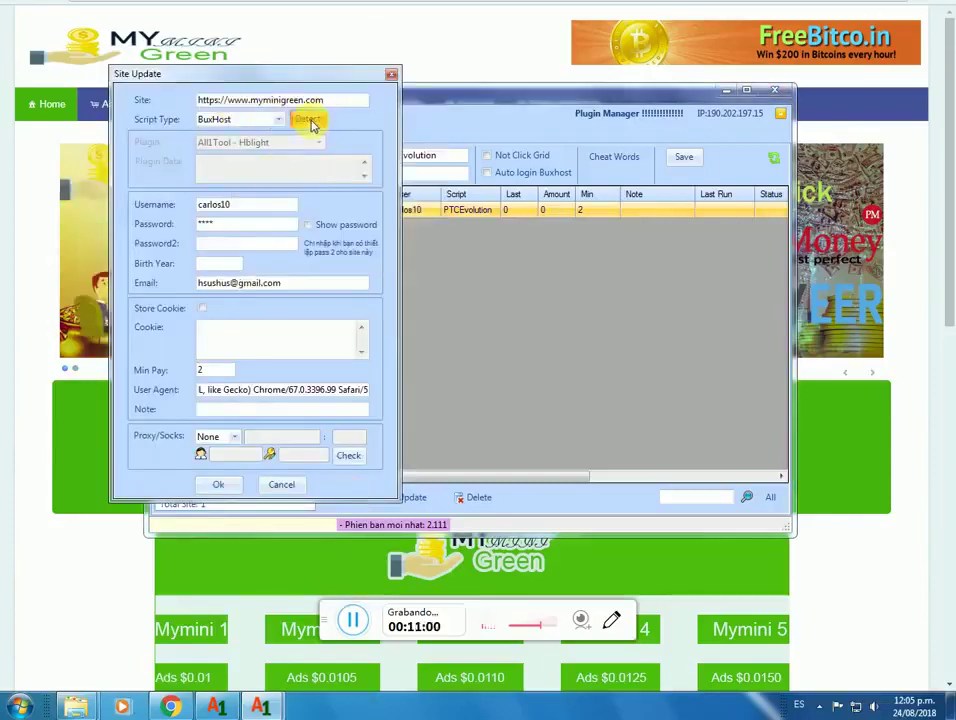
left_click(310, 120)
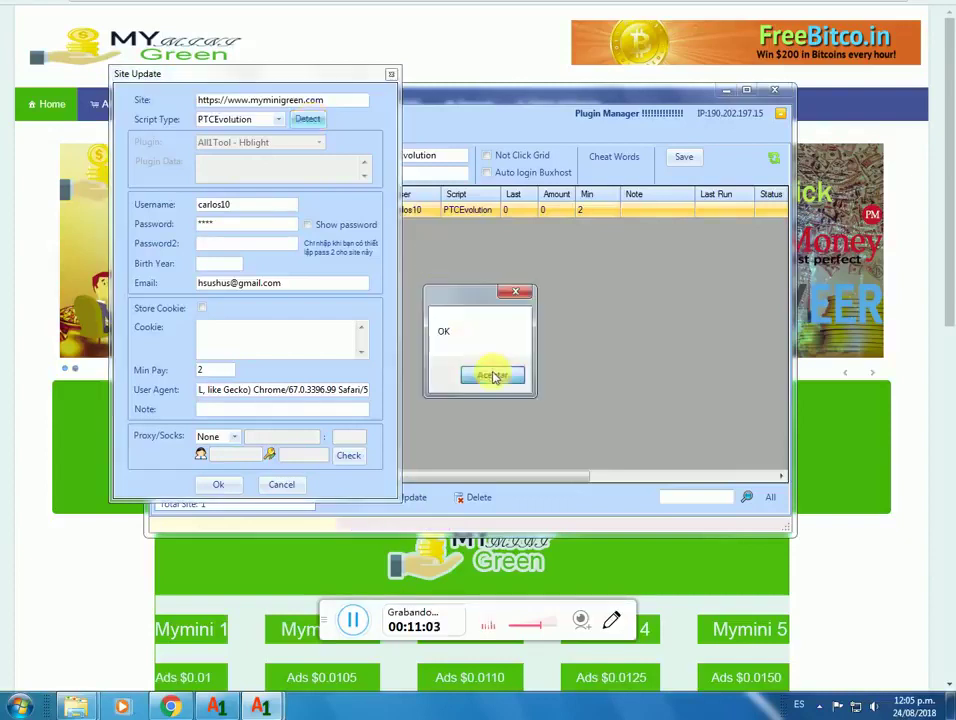
left_click(492, 376)
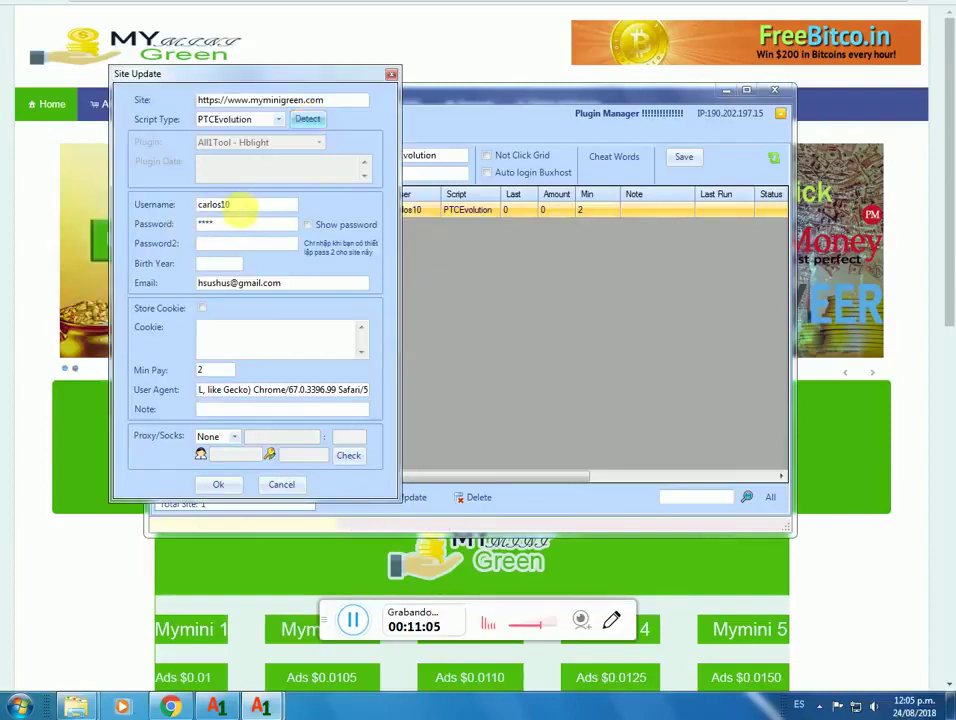
Step: Clear the stored e-mail address and the Min Pay value in Site Update
left_click(224, 226)
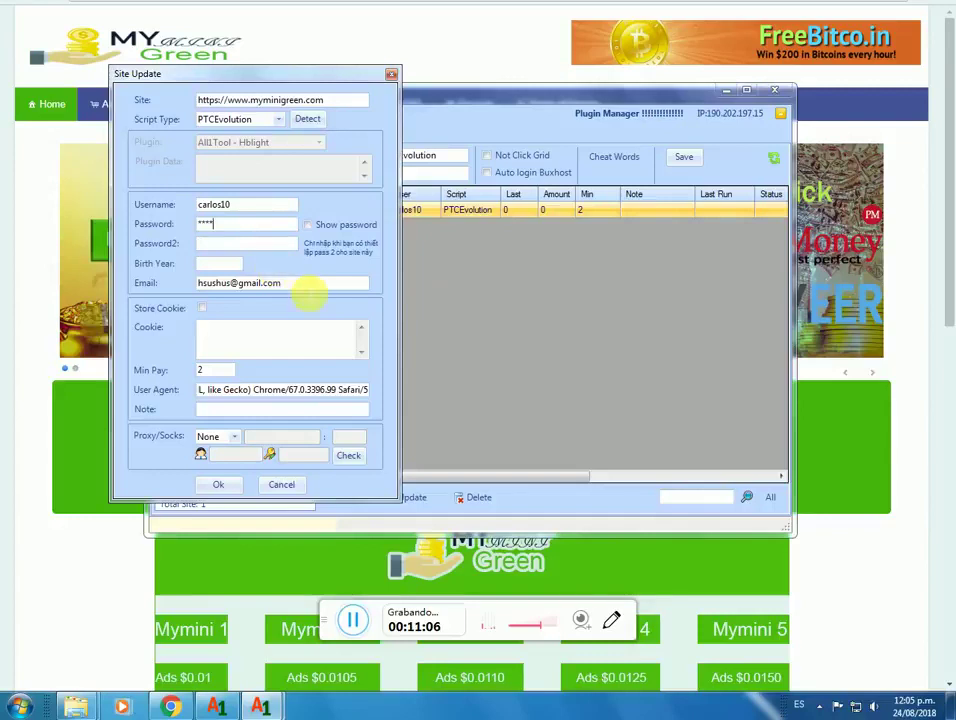
left_click_drag(310, 290, 168, 287)
key("BackSpace")
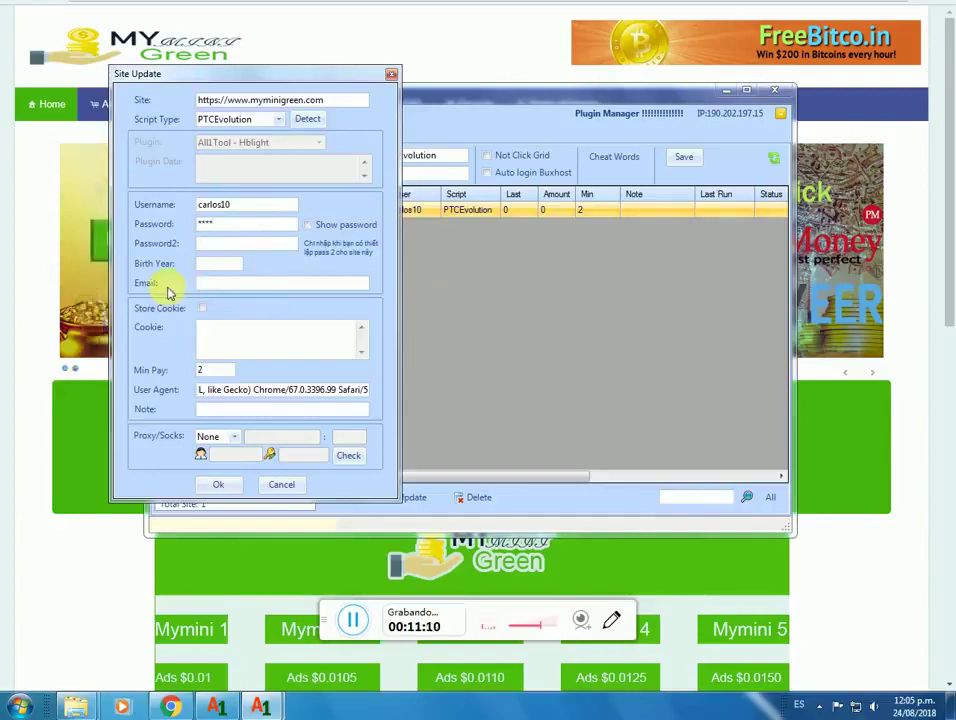
left_click(210, 370)
key("BackSpace")
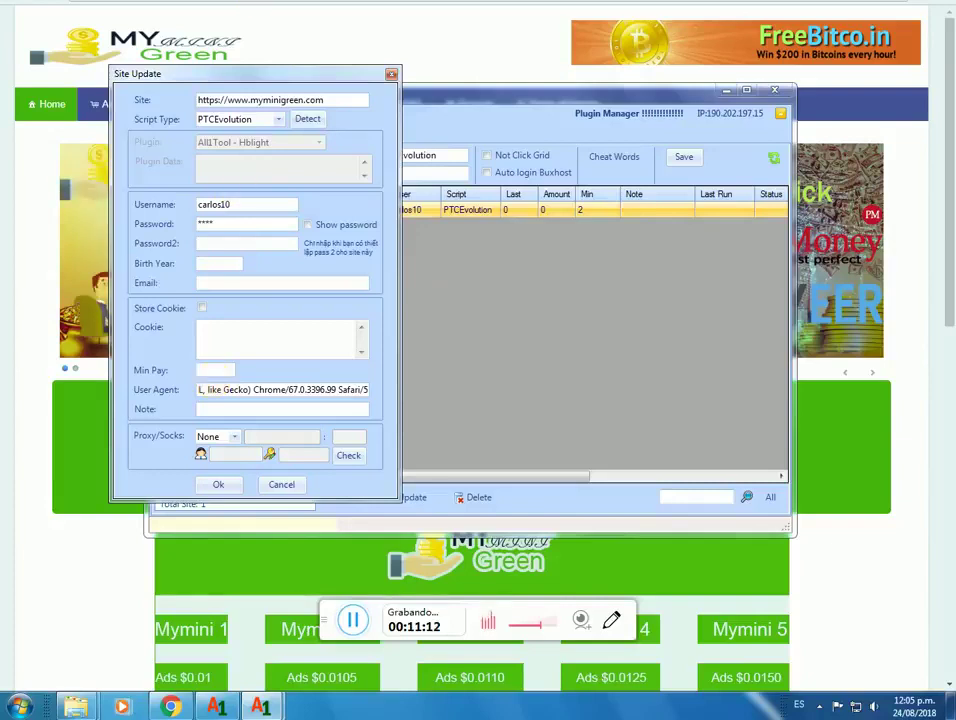
key("alt+Tab")
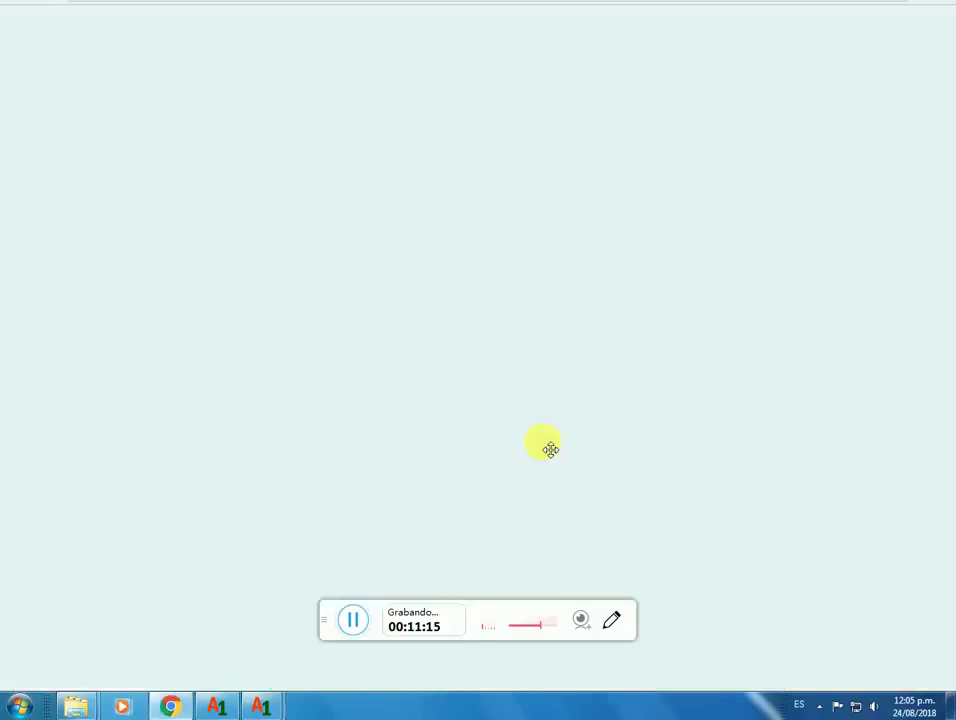
Step: Check item 30's 'SOLO CON COOKIE' min 4 note, then return to the MyMiniGreen page
scroll(602, 462, "down", 15)
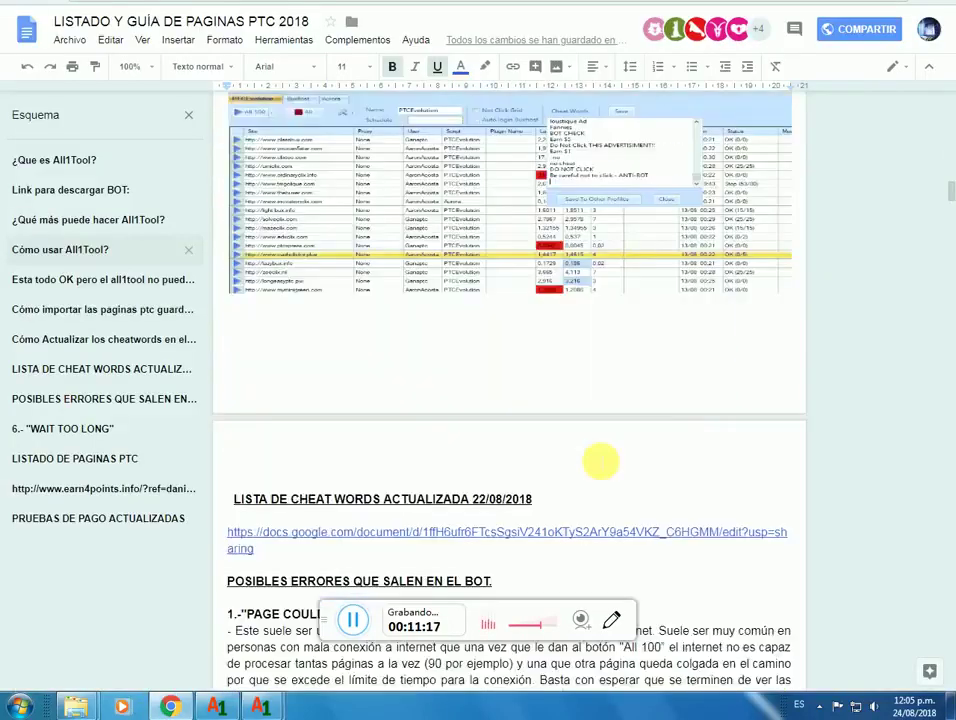
scroll(600, 461, "down", 12)
scroll(600, 461, "up", 3)
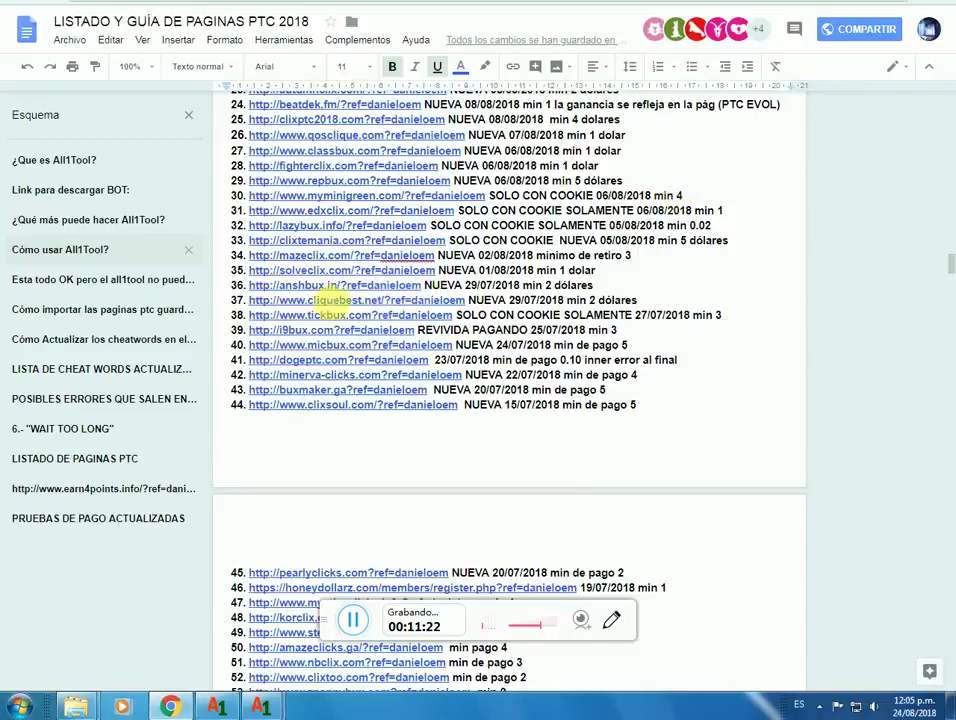
key("alt+Tab")
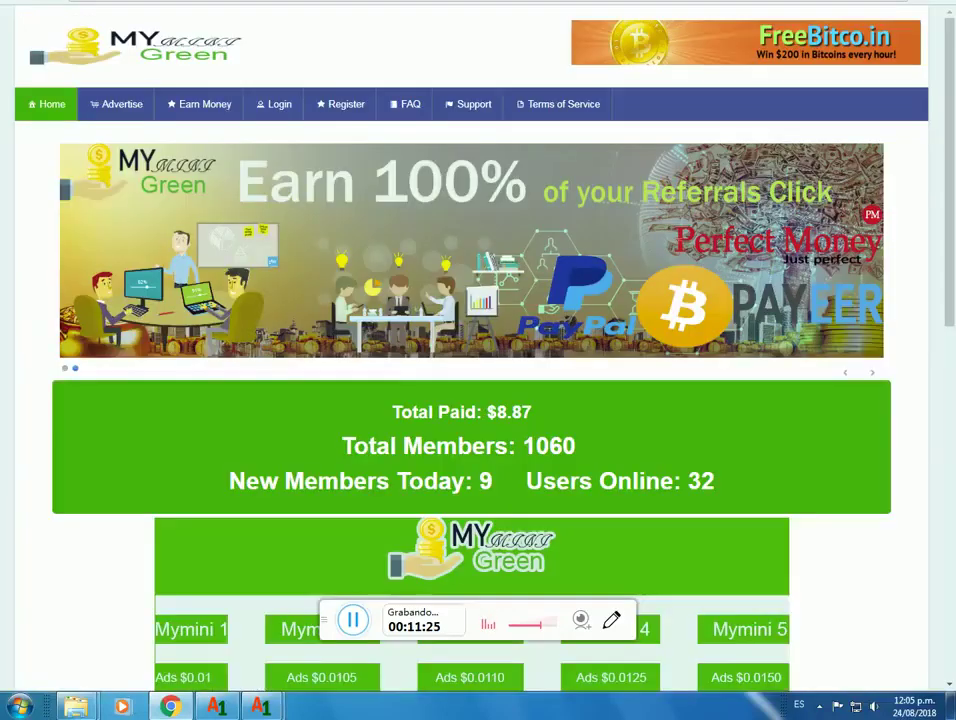
Step: Turn on Store Cookie for MyMiniGreen in All1Tool, then view its request headers in CDN Headers & Cookies
left_click(268, 708)
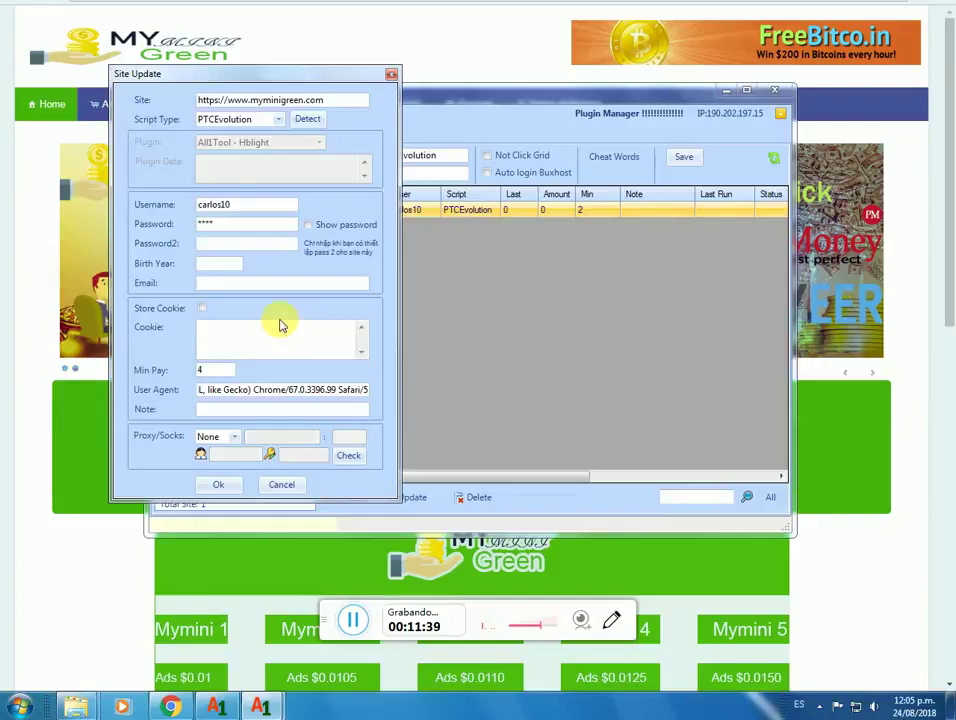
left_click(203, 311)
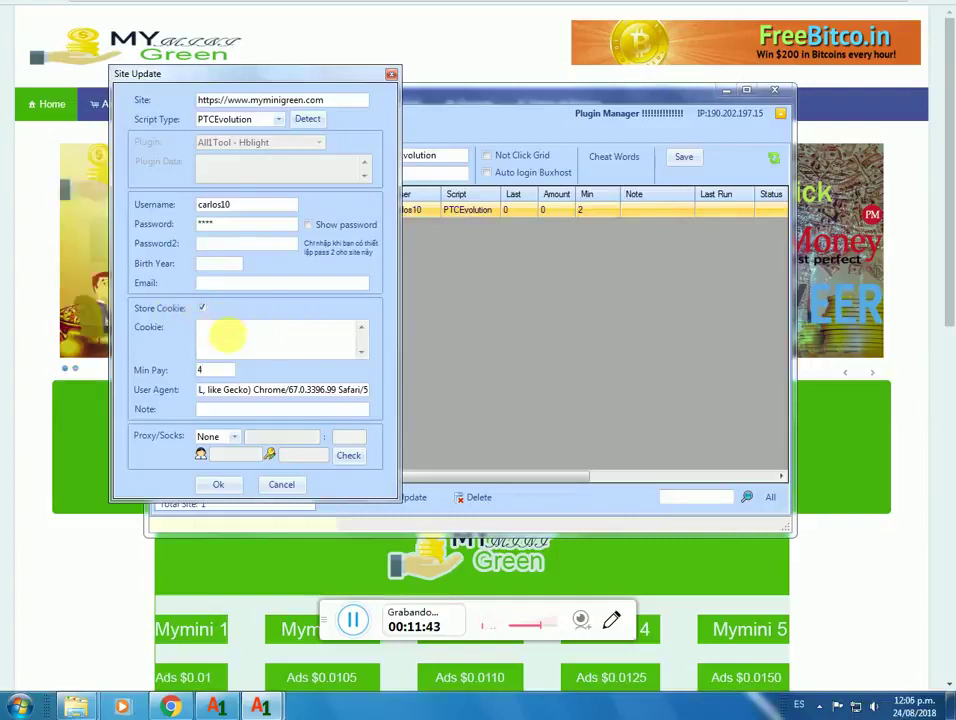
left_click(551, 70)
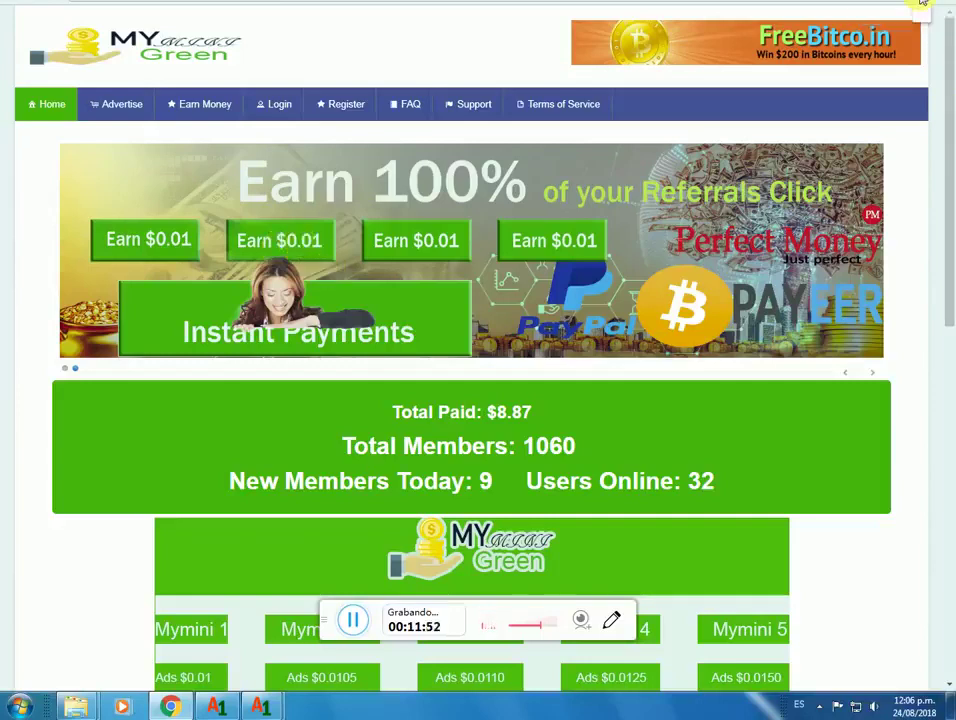
left_click(922, 4)
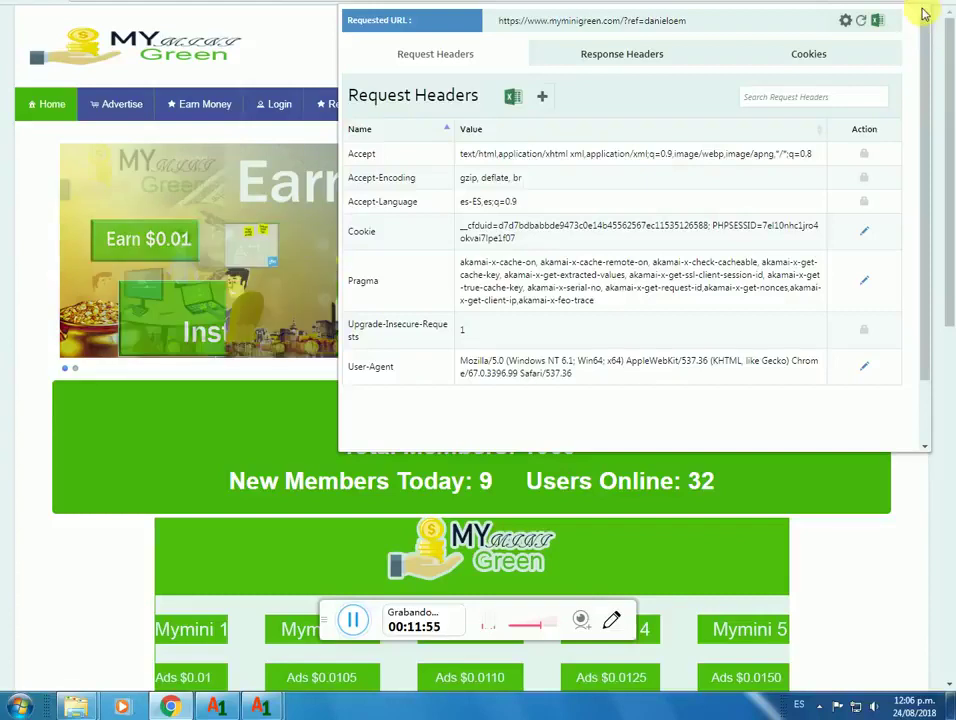
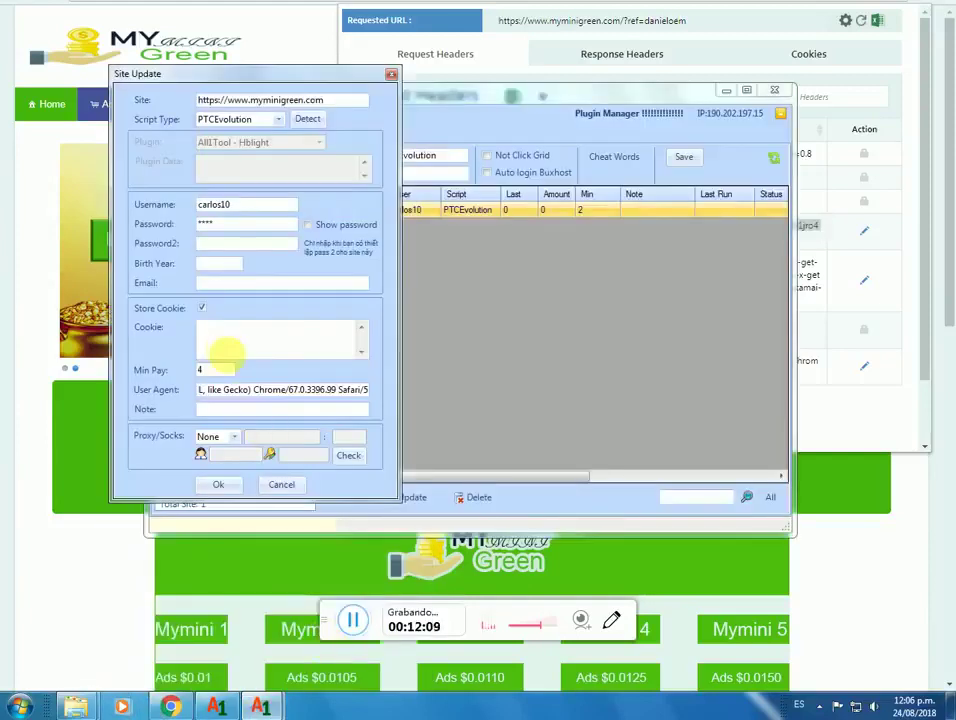
Step: Paste the cookie into the myminigreen.com site entry, save it, and select it in the list
right_click(210, 342)
left_click(243, 399)
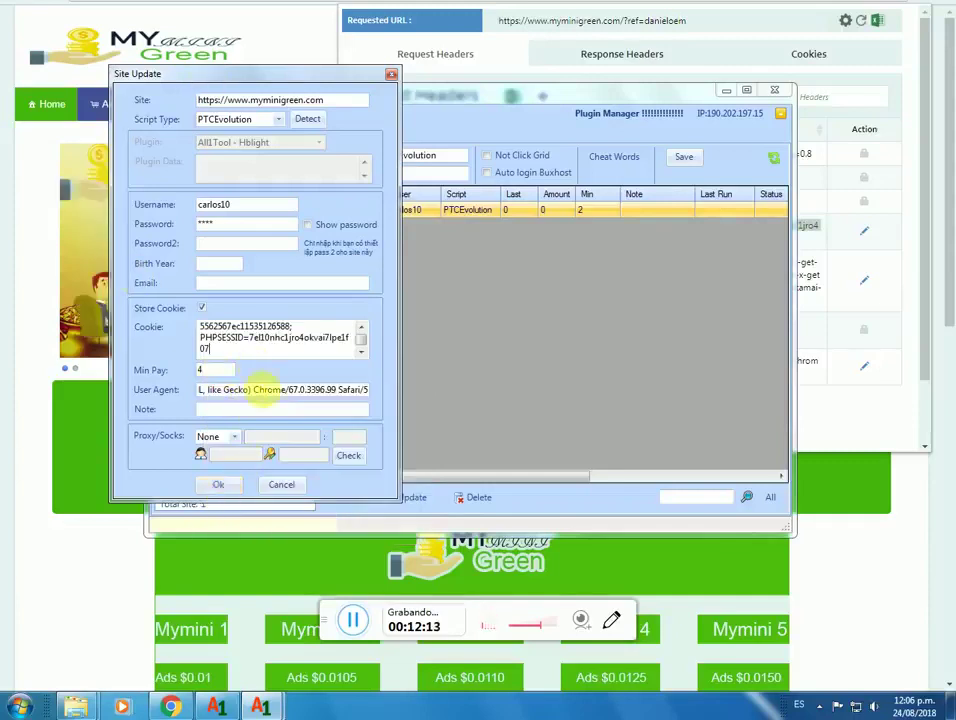
left_click(214, 486)
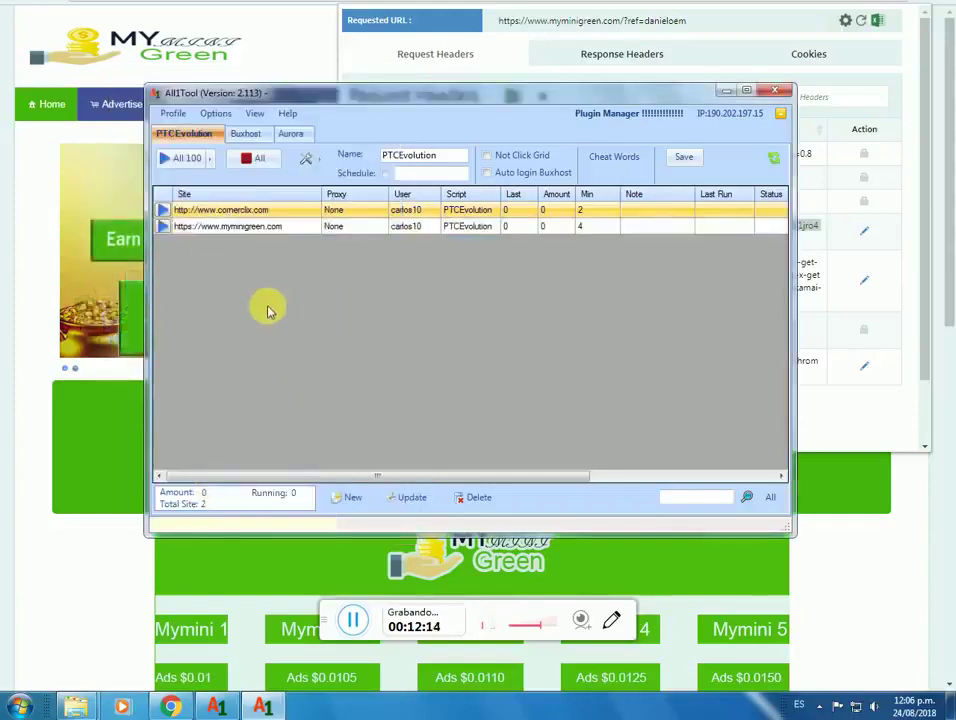
left_click(241, 230)
left_click(242, 234)
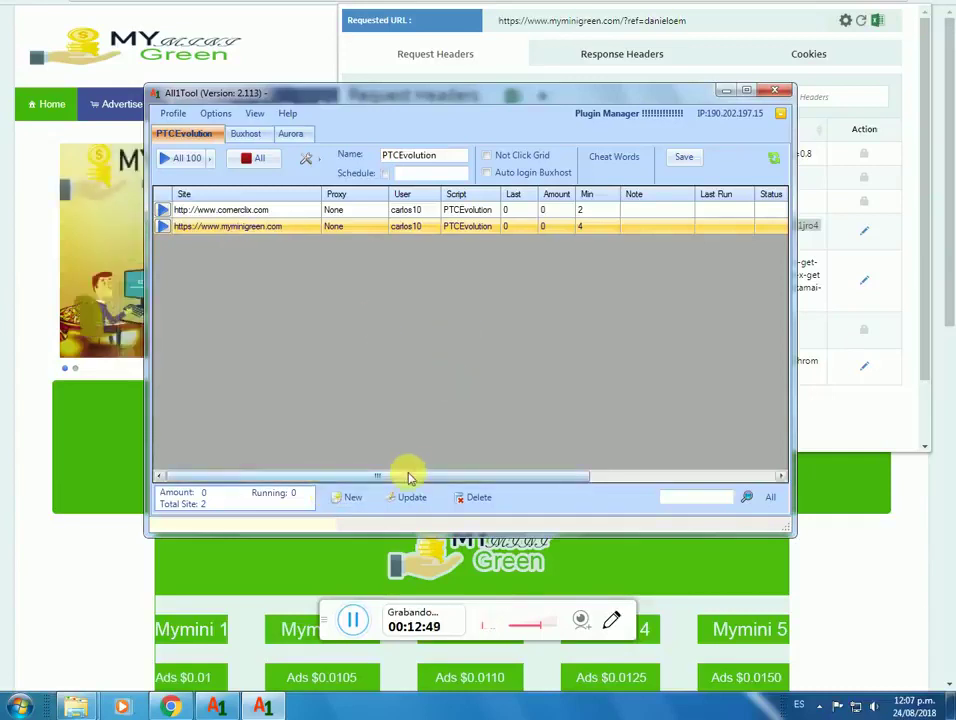
left_click_drag(405, 474, 556, 474)
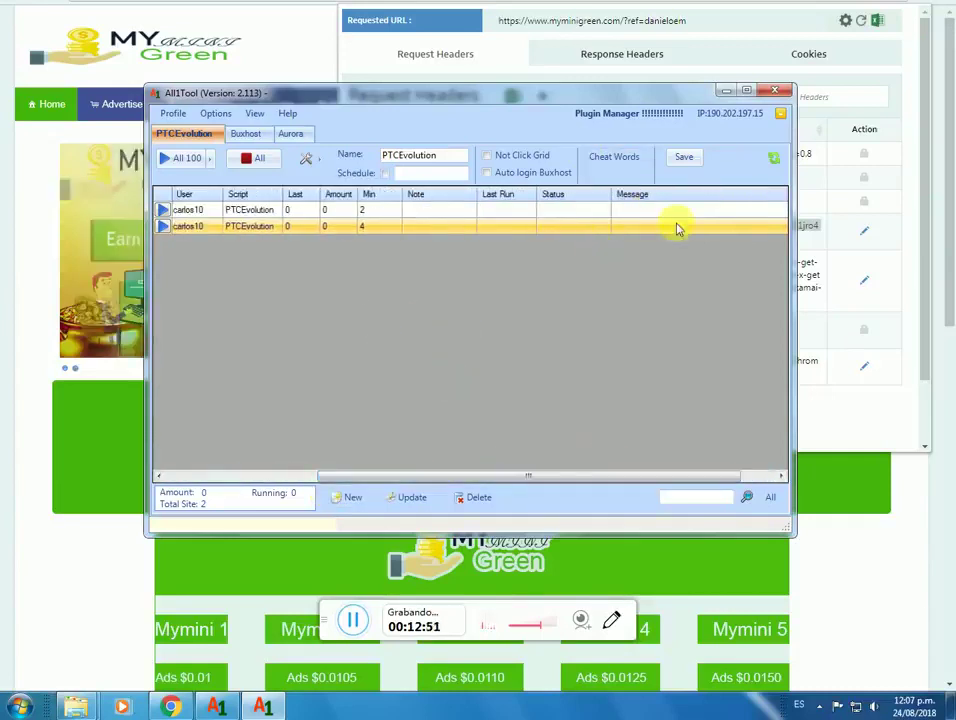
left_click_drag(463, 480, 245, 483)
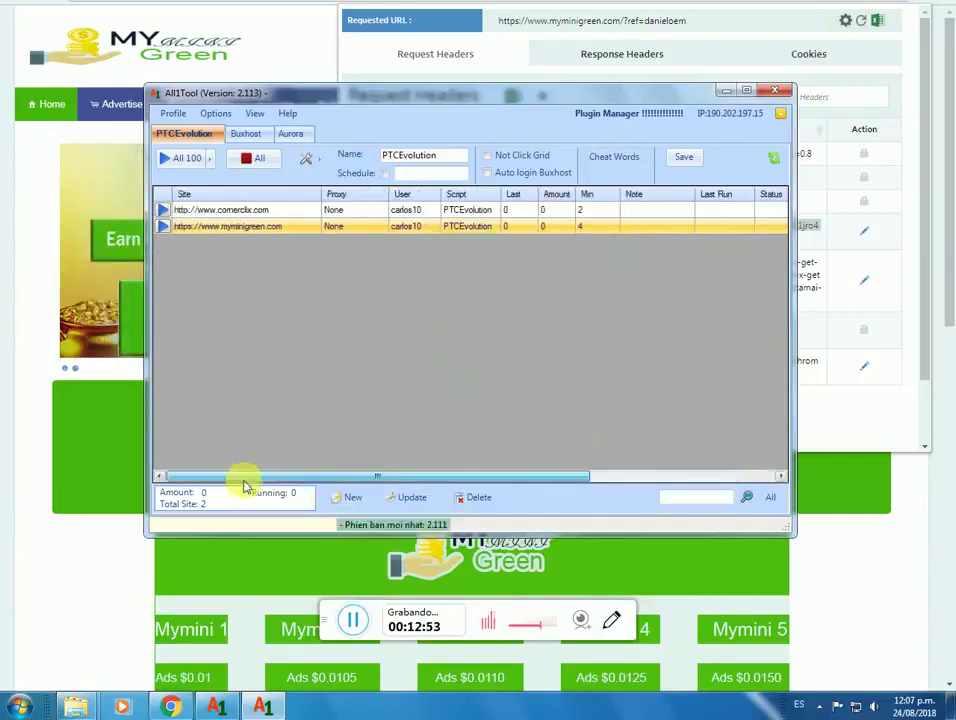
left_click_drag(355, 484, 560, 474)
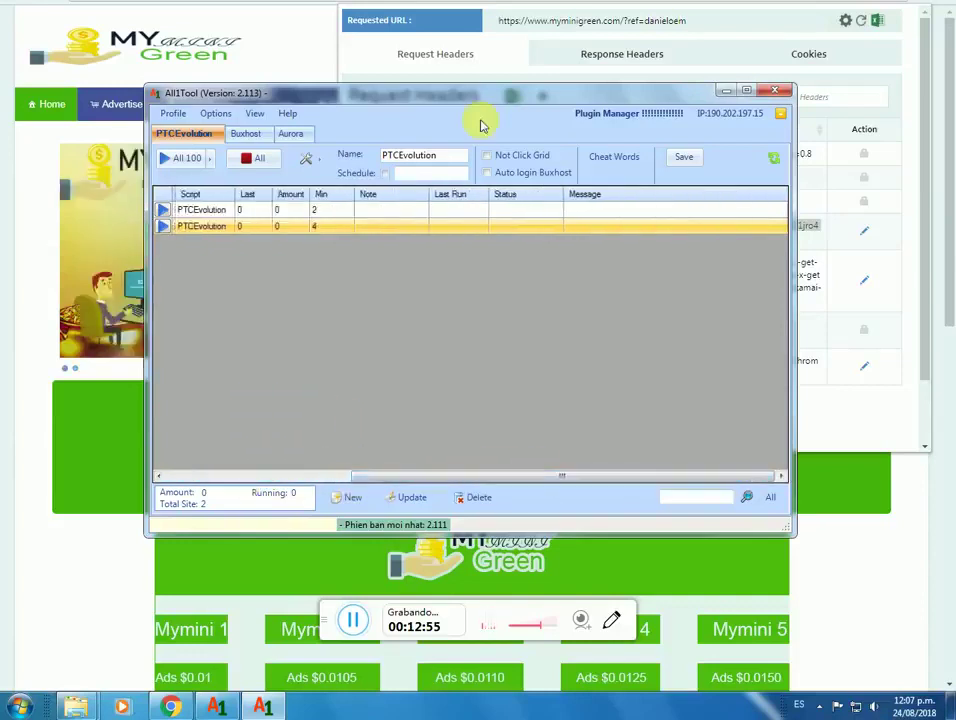
left_click(510, 214)
left_click(516, 226)
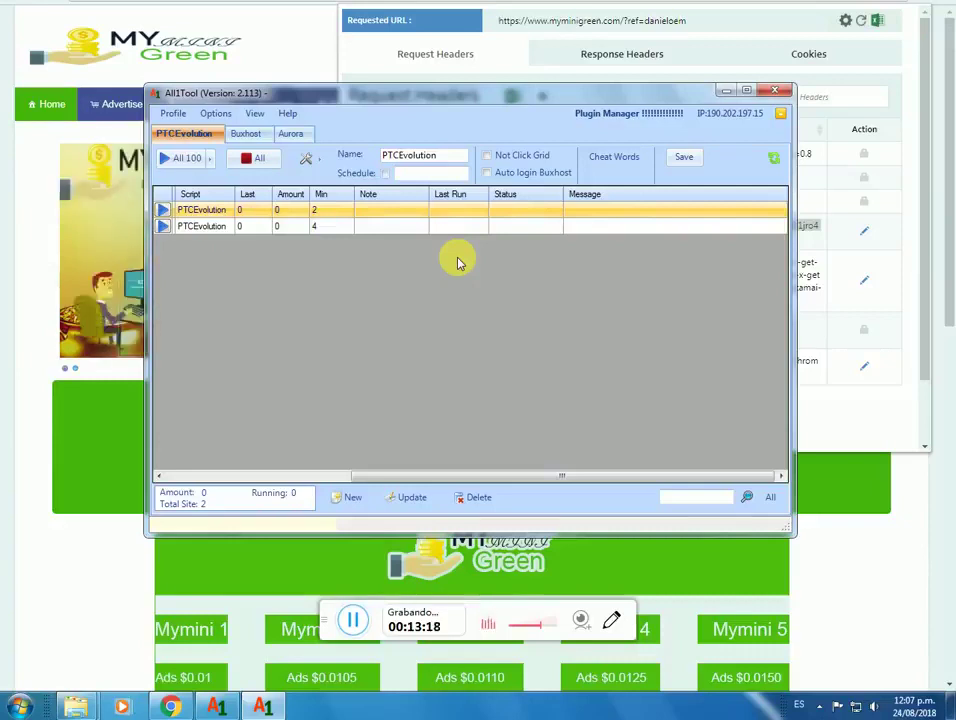
left_click(513, 226)
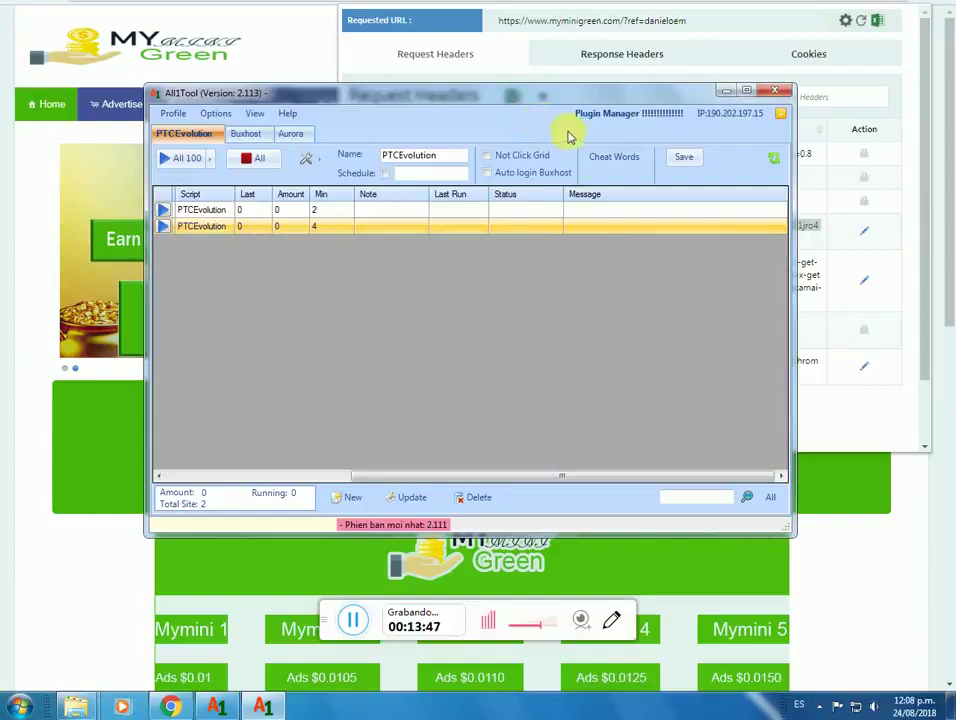
Step: Review the profile's cheat words list, then switch to the LISTADO Y GUÍA DE PAGINAS PTC 2018 guide
left_click(615, 158)
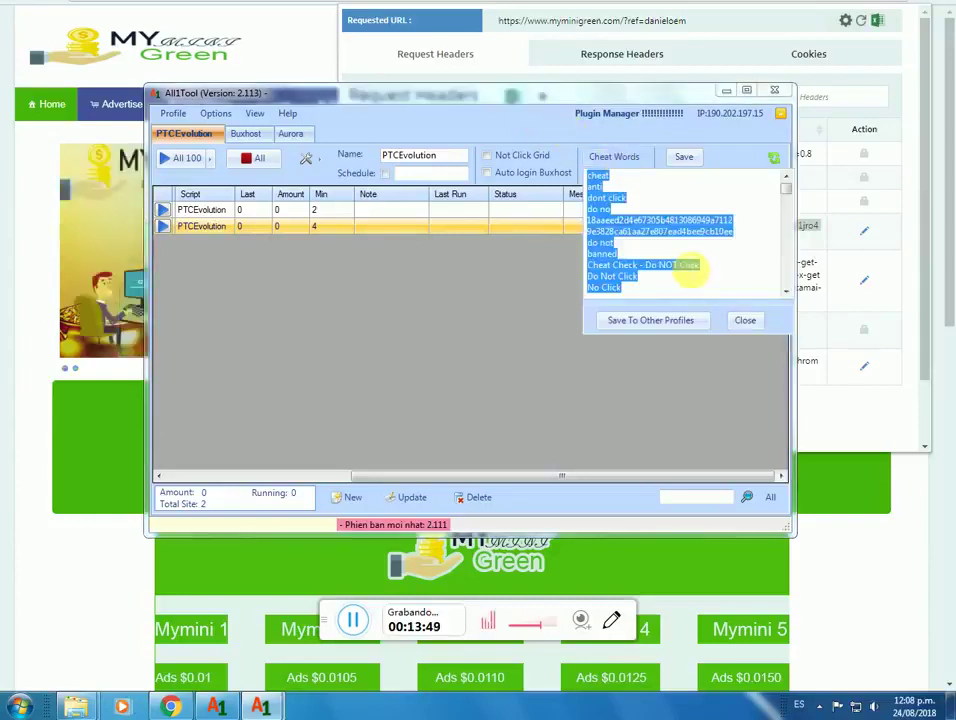
scroll(680, 250, "down", 5)
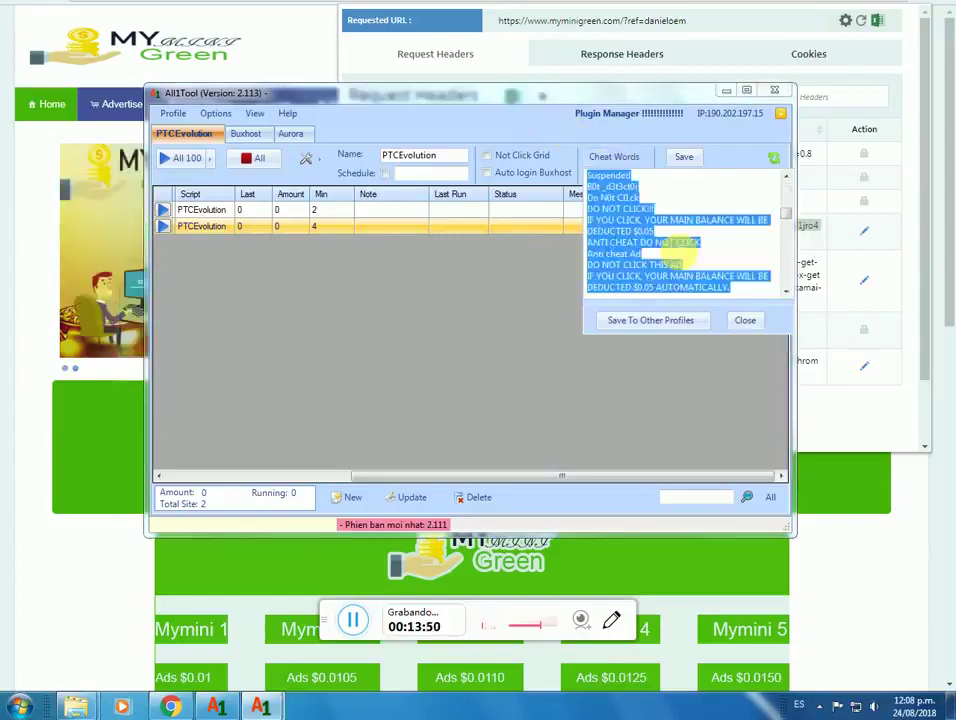
scroll(677, 249, "down", 6)
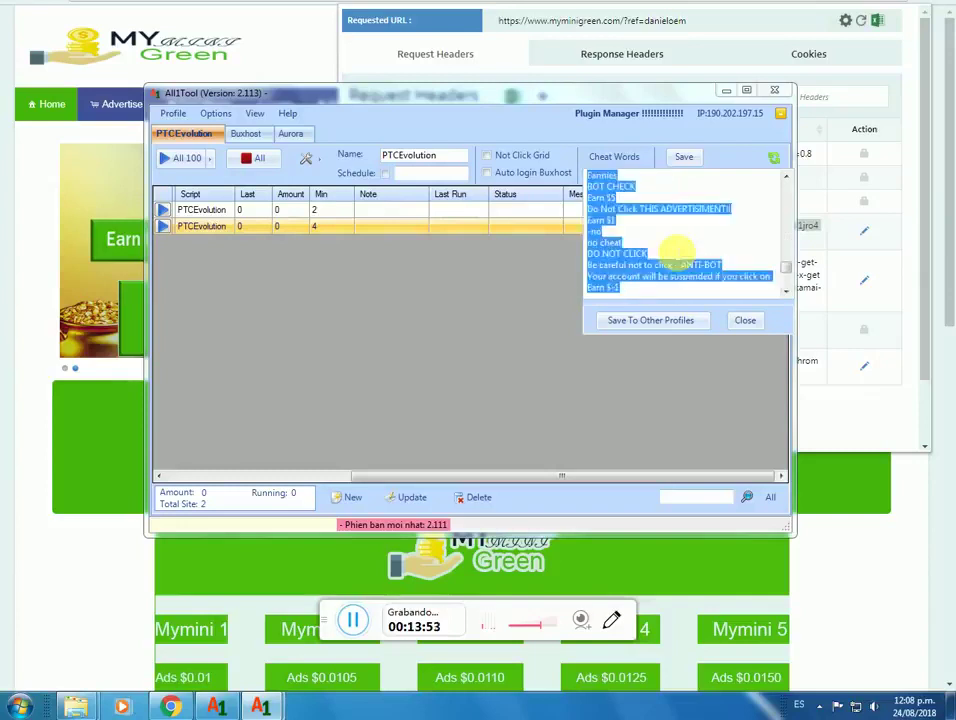
scroll(677, 250, "up", 10)
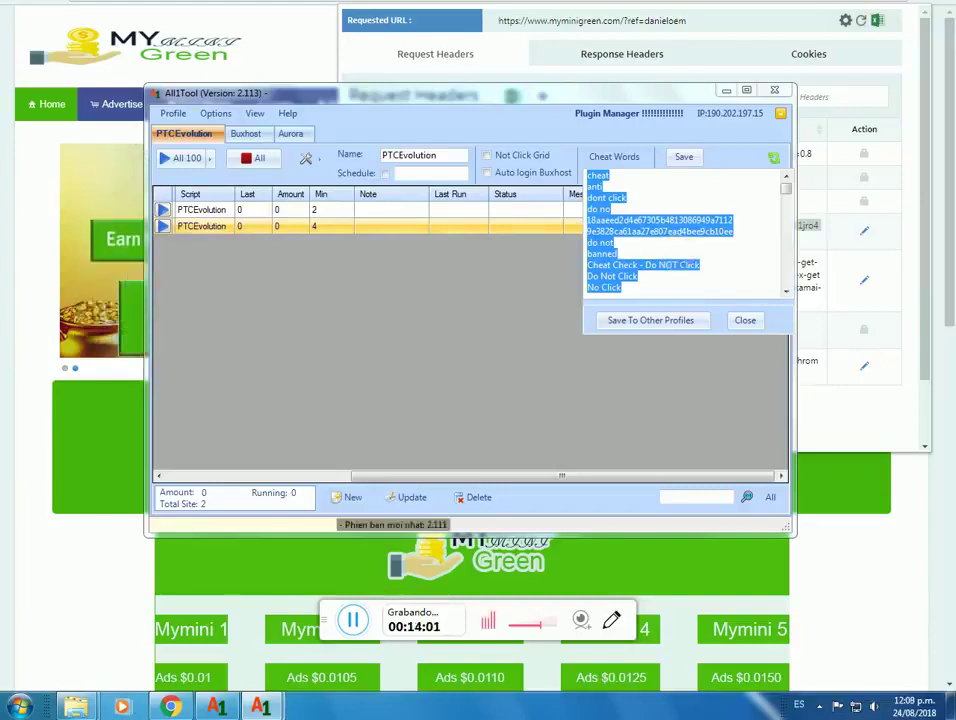
key("alt+Tab")
key("alt+Tab")
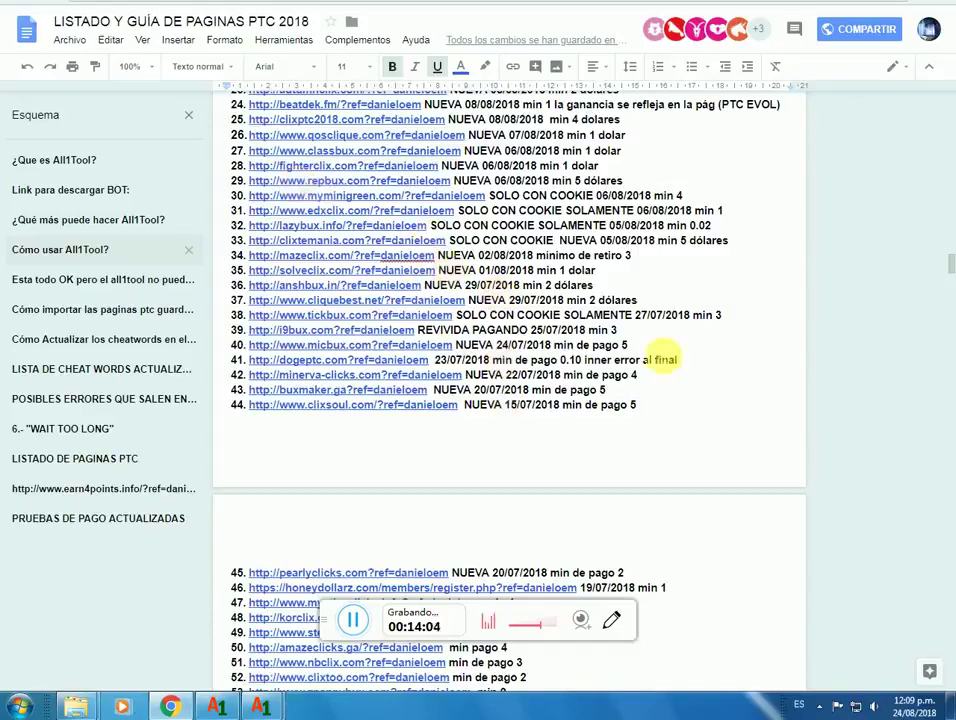
Step: Follow the LISTA DE CHEAT WORDS ACTUALIZADA link to open the updated cheat words document
scroll(640, 400, "down", 15)
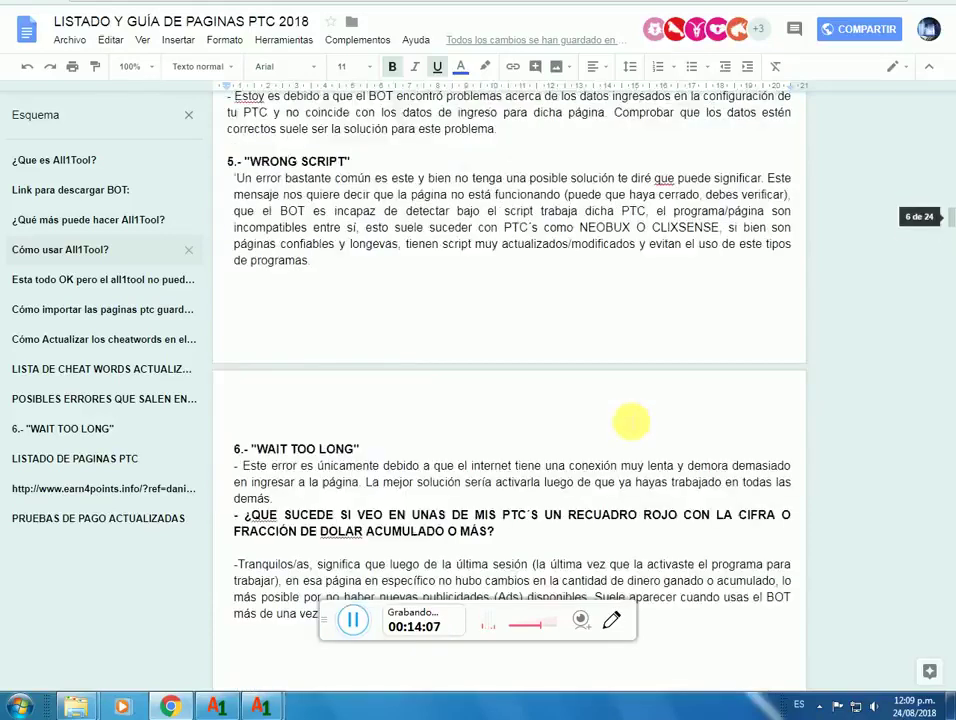
scroll(631, 421, "up", 12)
scroll(604, 411, "down", 2)
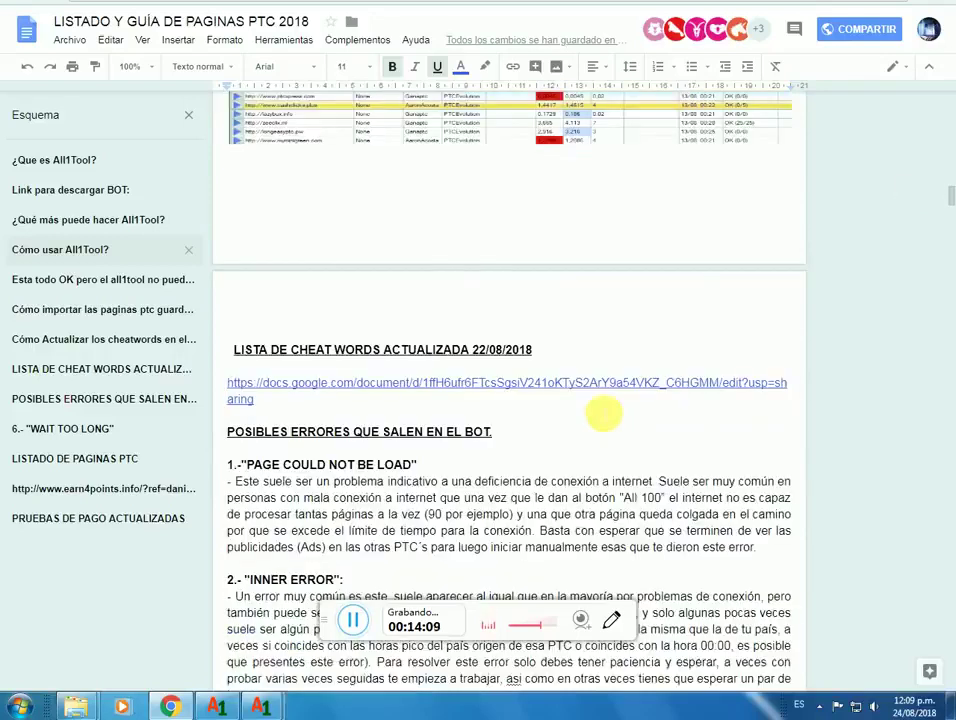
scroll(604, 411, "down", 1)
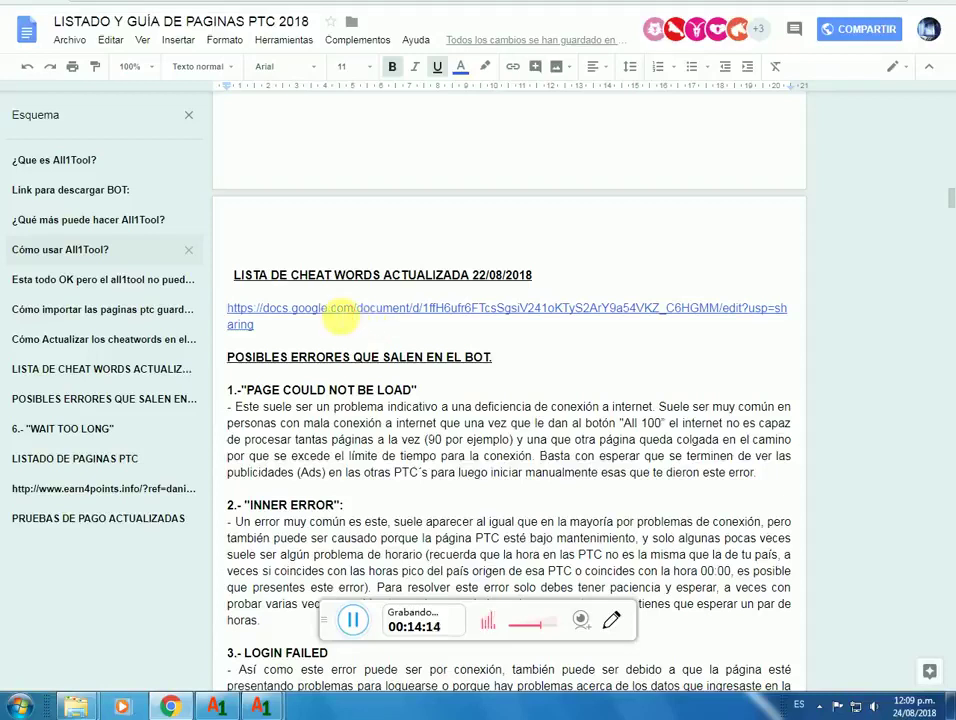
left_click(342, 311)
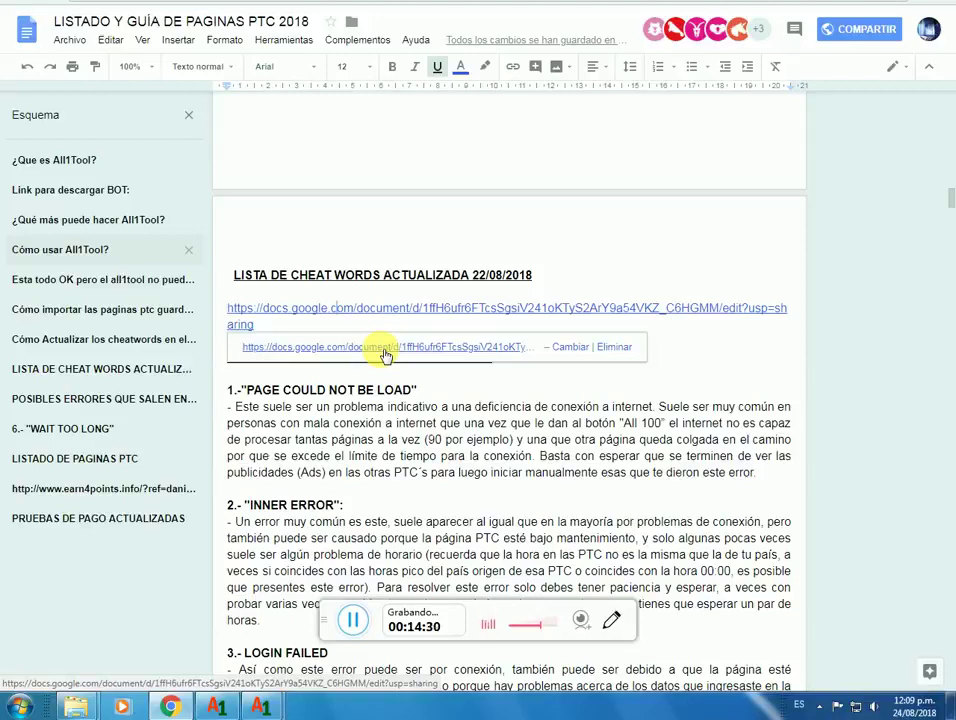
left_click(385, 354)
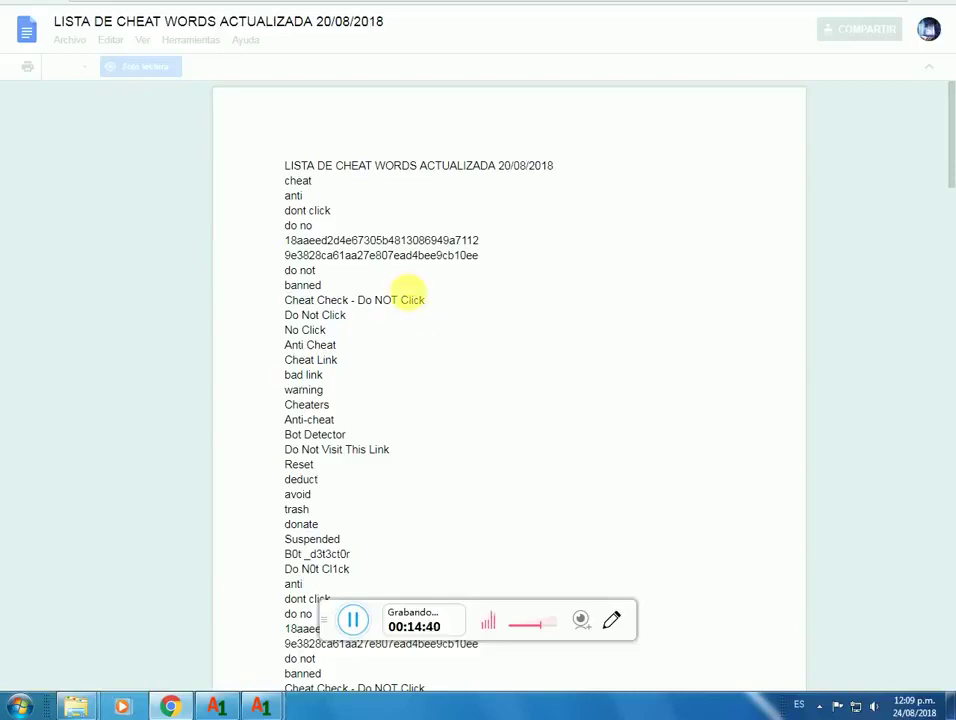
Step: Select and copy the whole cheat-word list from the document, then return to All1Tool
scroll(404, 292, "down", 5)
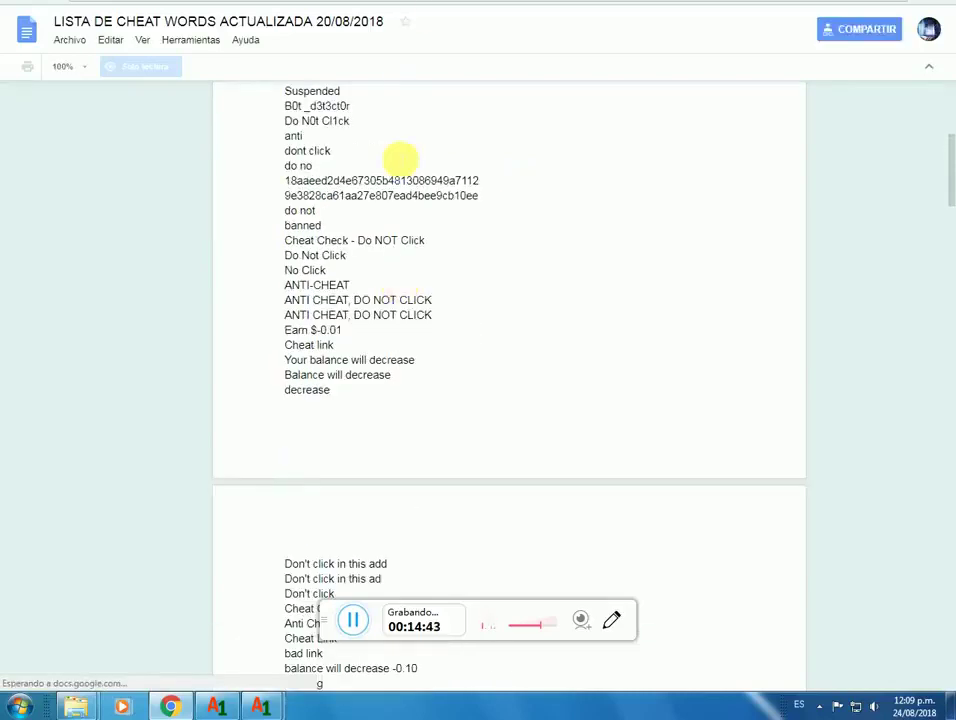
scroll(459, 239, "up", 5)
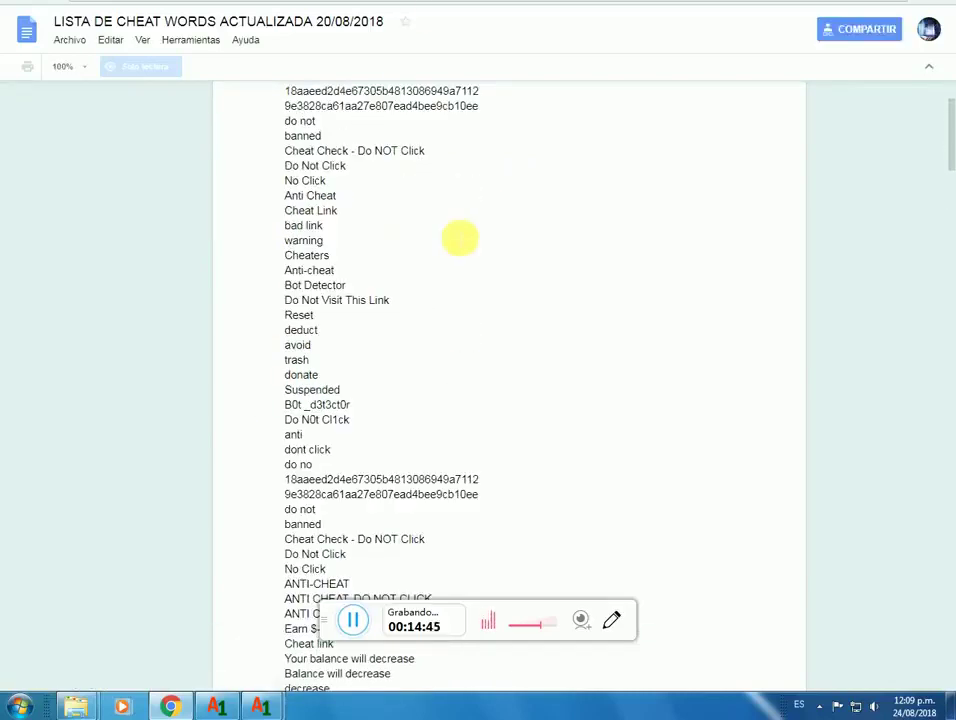
scroll(455, 280, "down", 1)
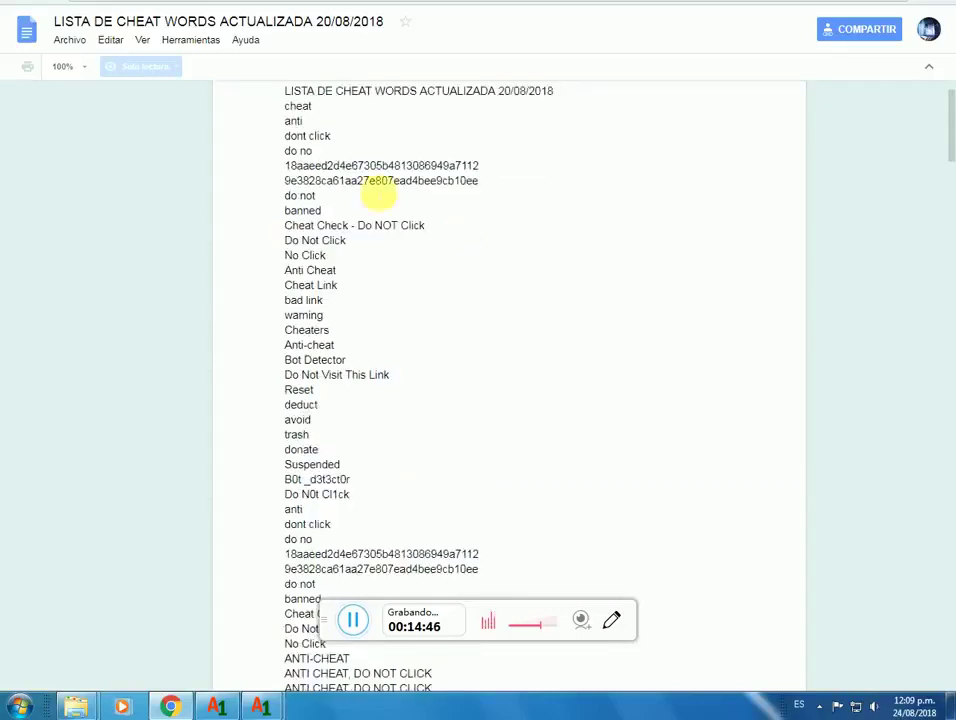
scroll(271, 149, "up", 1)
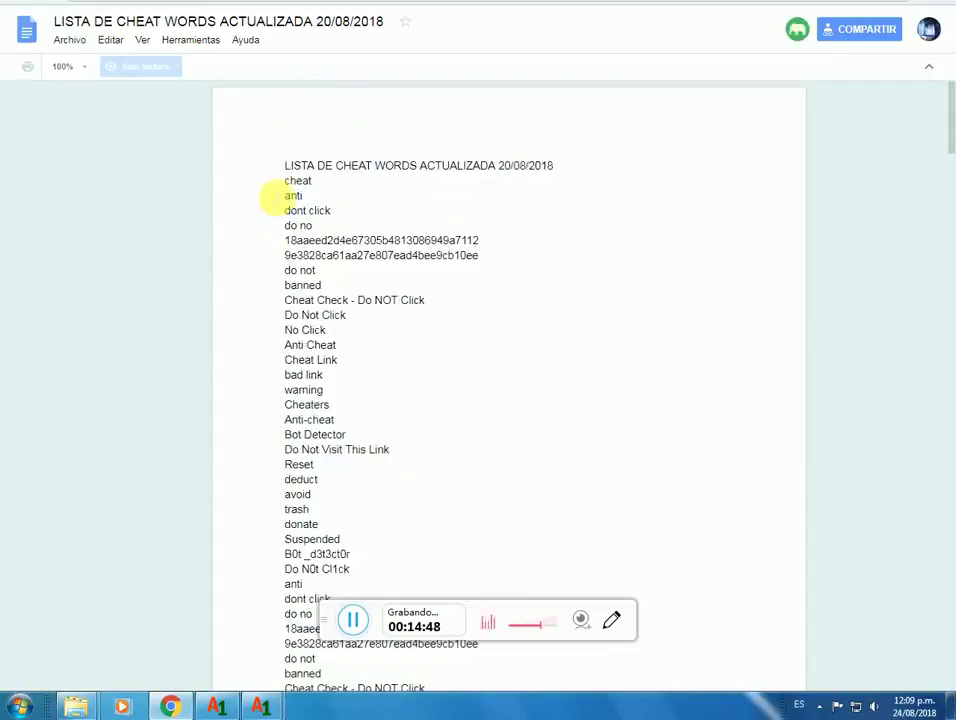
left_click_drag(286, 180, 365, 294)
left_click_drag(461, 469, 467, 712)
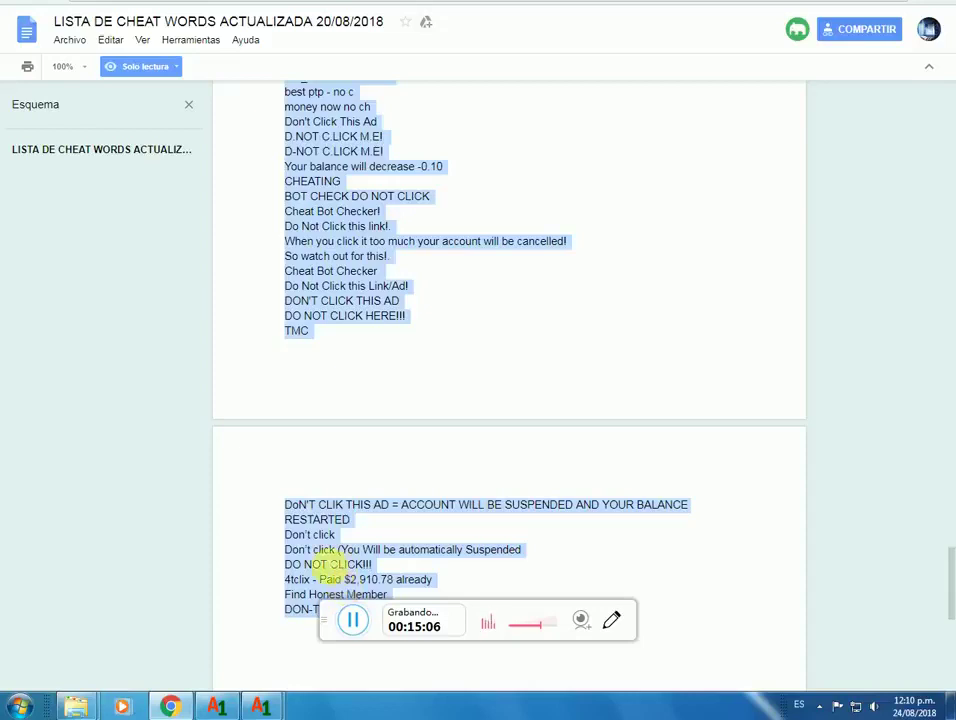
right_click(313, 561)
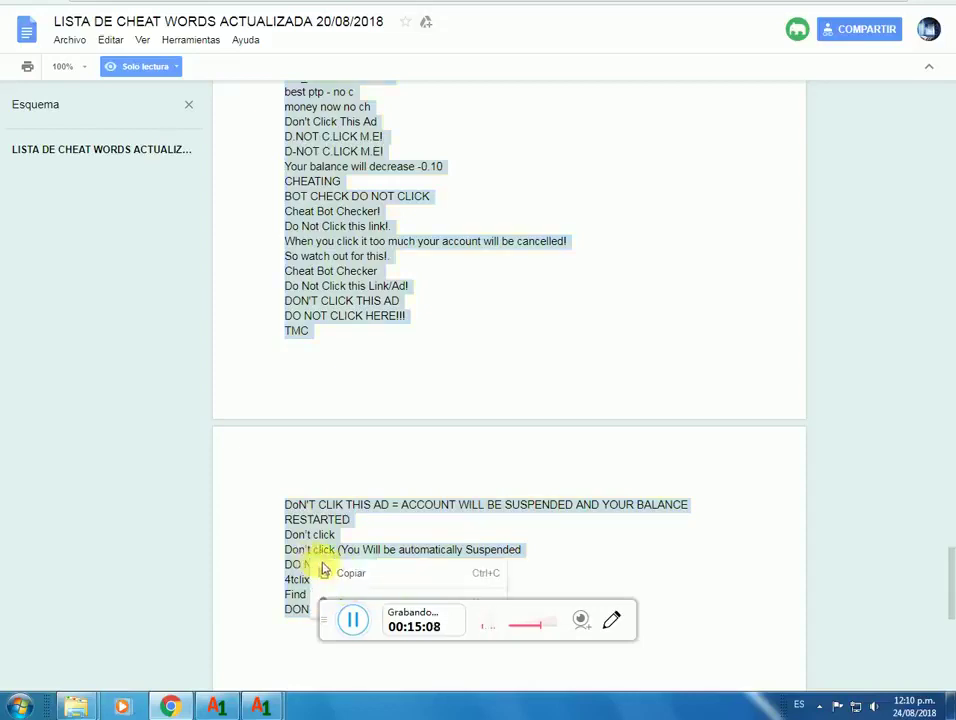
left_click(345, 573)
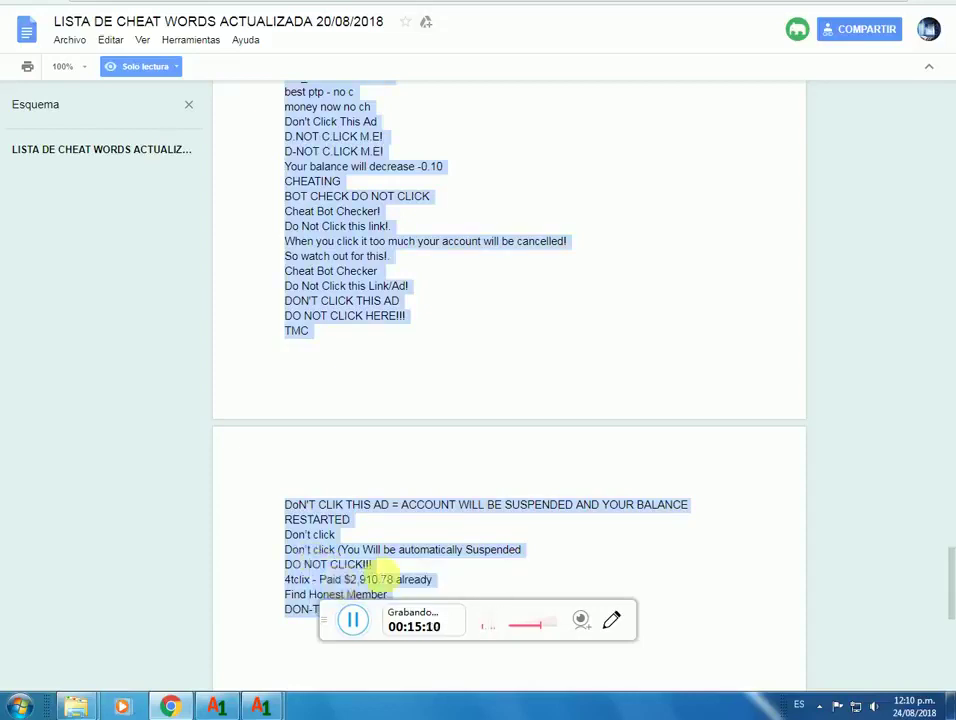
key("alt+Tab")
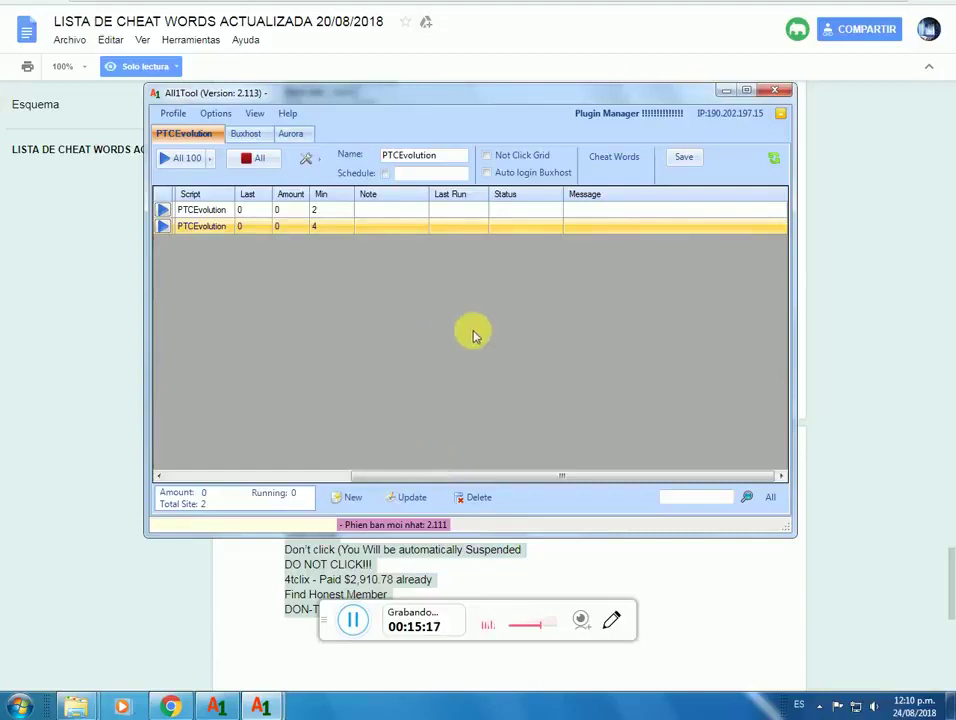
Step: Replace the profile's cheat words with the pasted list, removing the trailing blank line
left_click(604, 160)
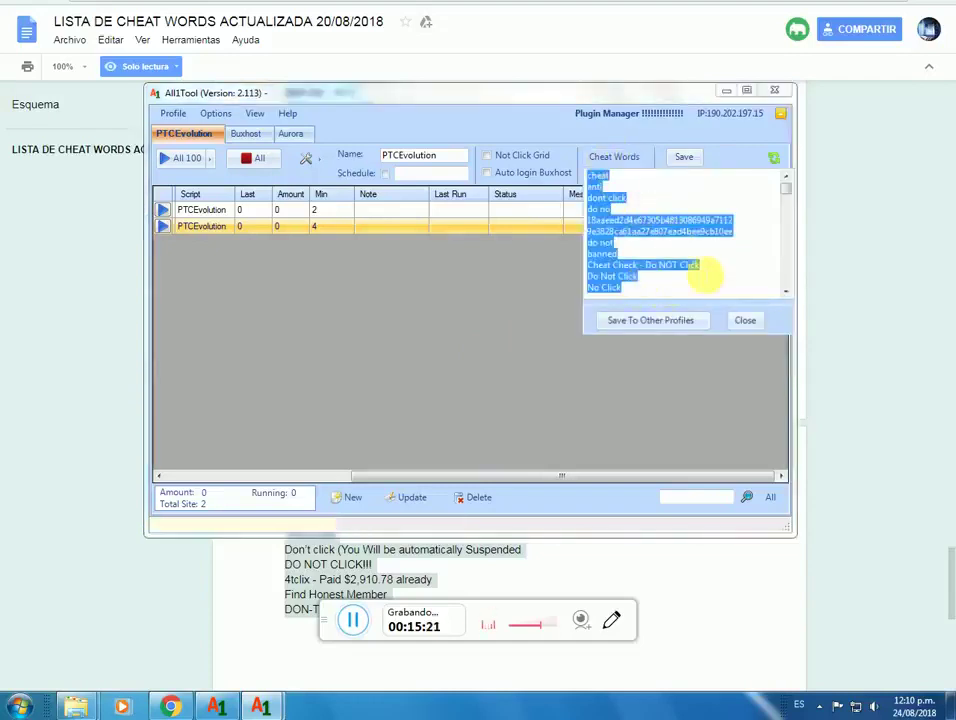
key("Delete")
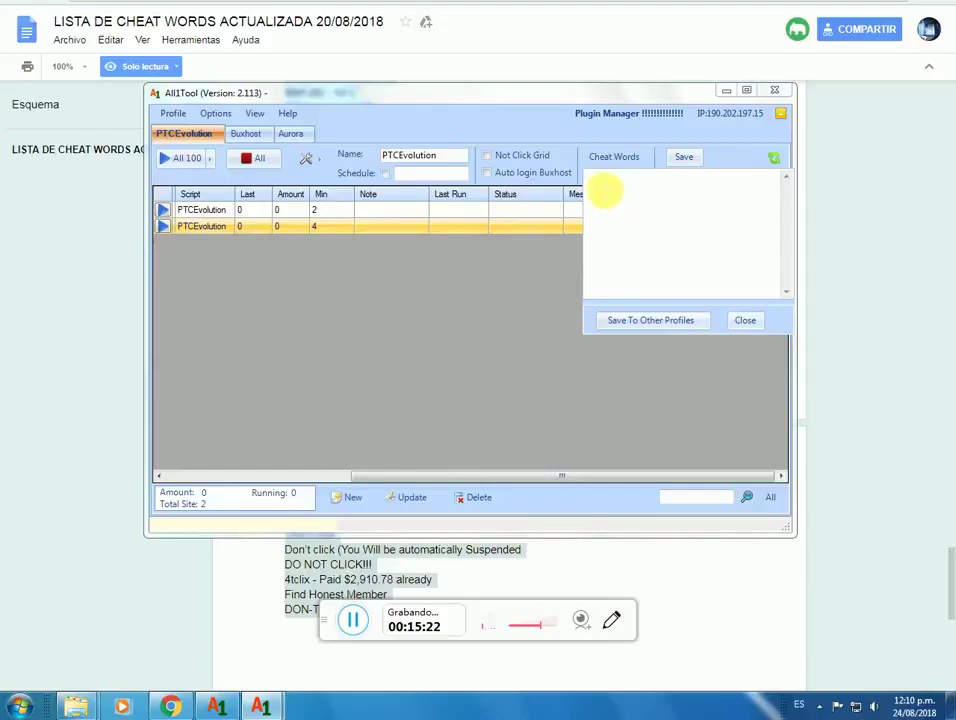
right_click(606, 186)
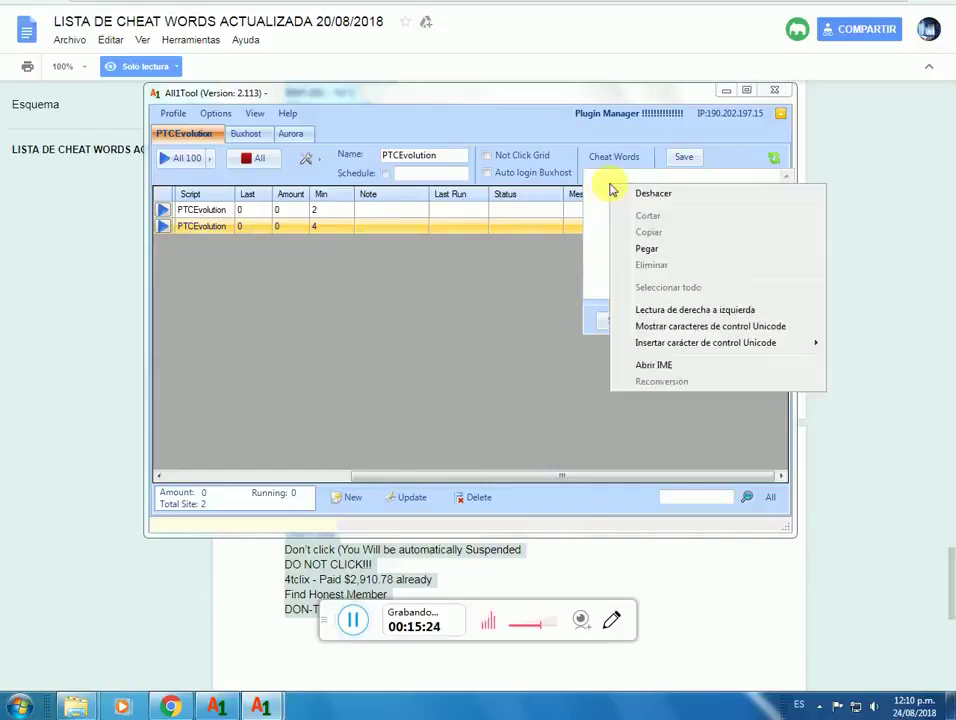
left_click(619, 254)
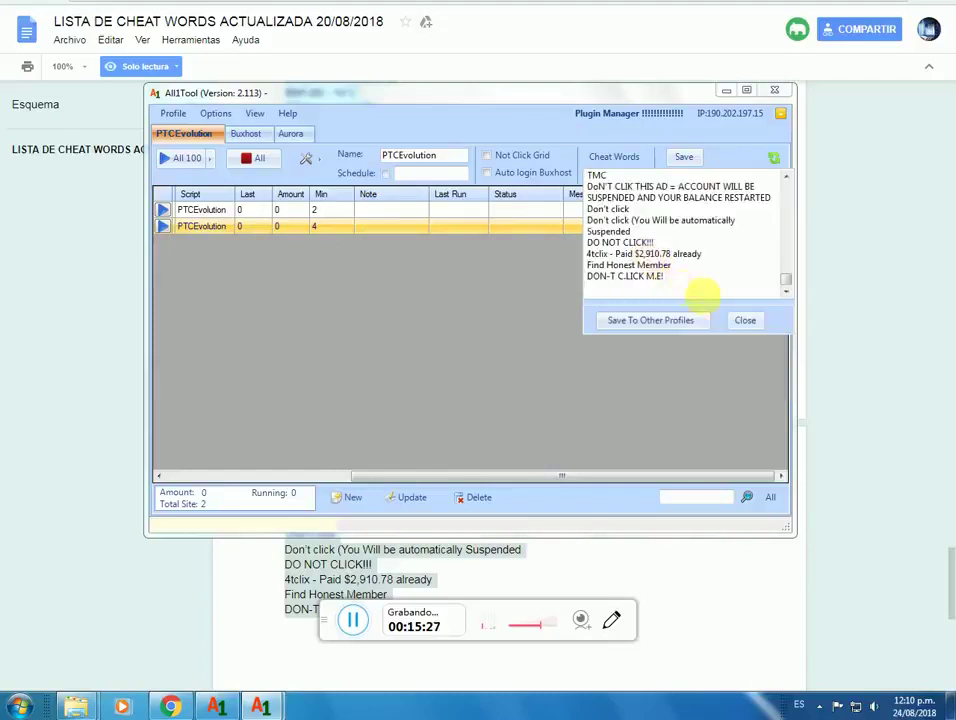
mouse_move(786, 279)
left_mouse_down()
mouse_move(785, 183)
mouse_move(794, 277)
left_mouse_up()
left_click(790, 224)
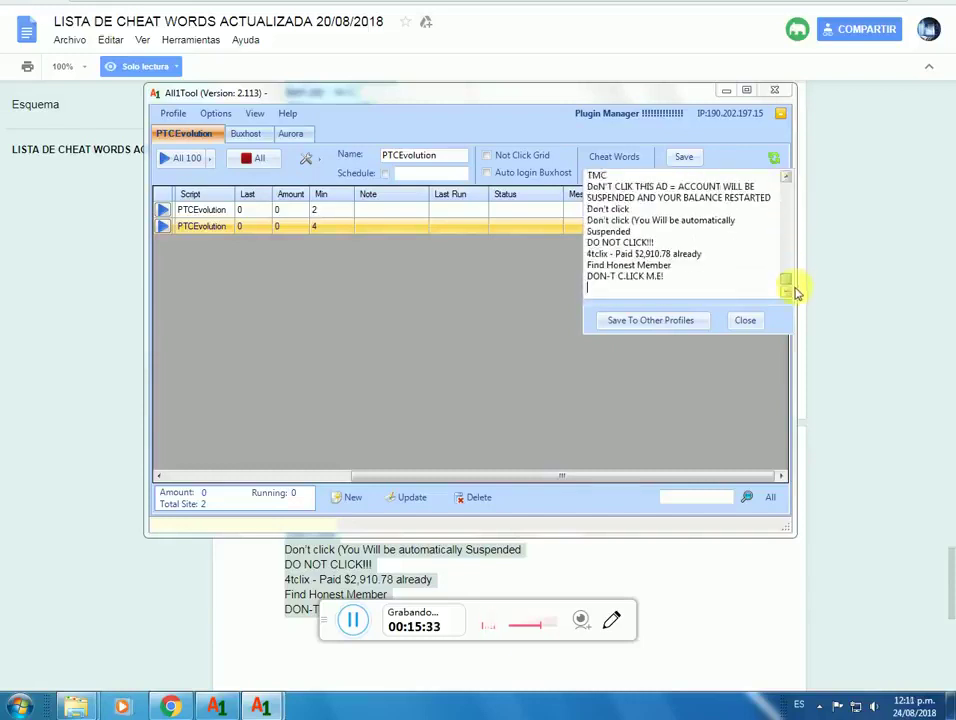
key("BackSpace")
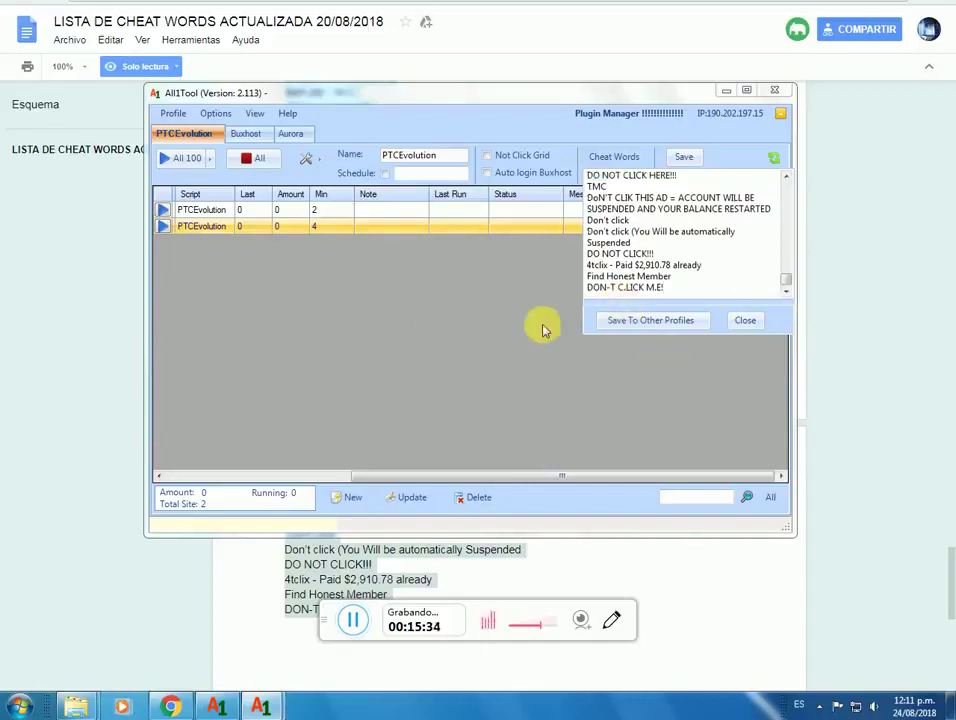
Step: Apply the new cheat words to all other profiles, confirming with Si
left_click(640, 328)
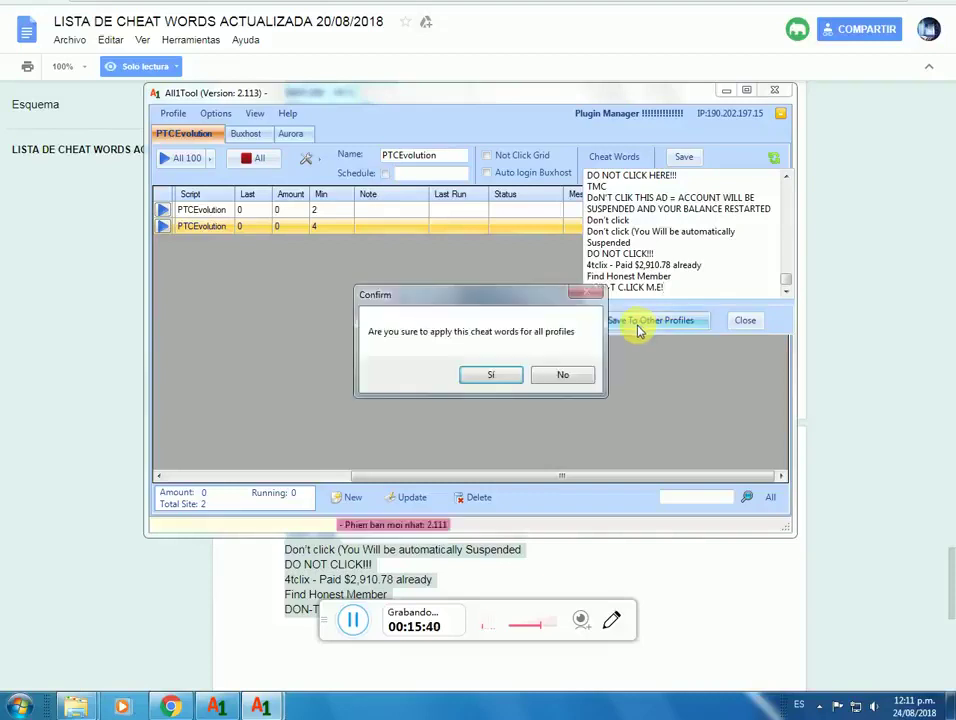
left_click(480, 376)
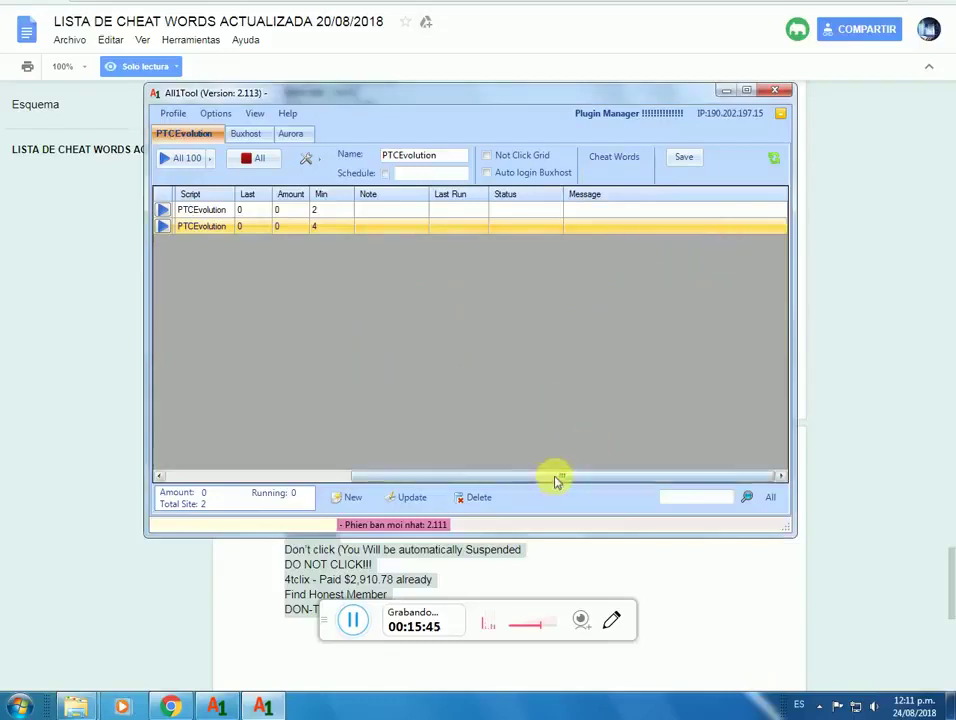
left_click_drag(555, 478, 273, 491)
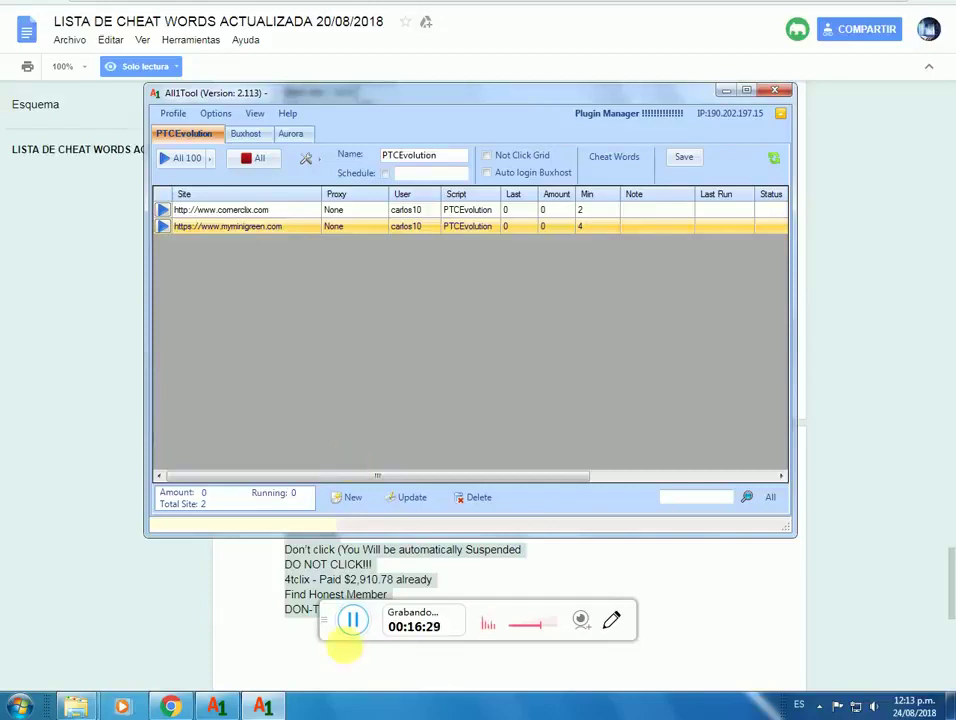
Step: In the other All1Tool window, select all 81 sites with Ctrl+A
left_click(216, 708)
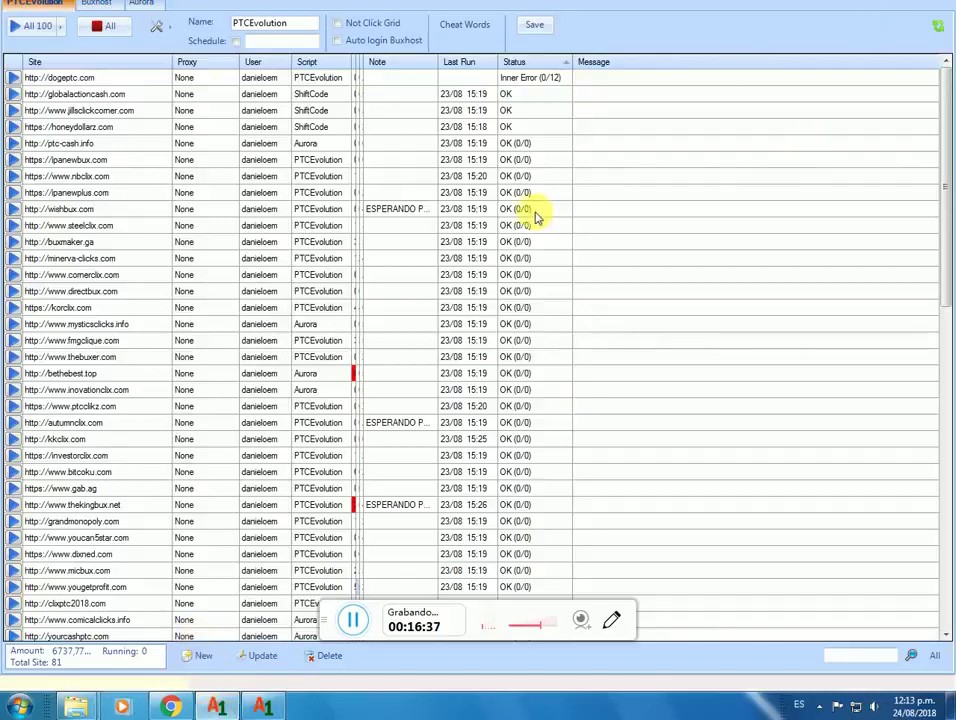
left_click(497, 160)
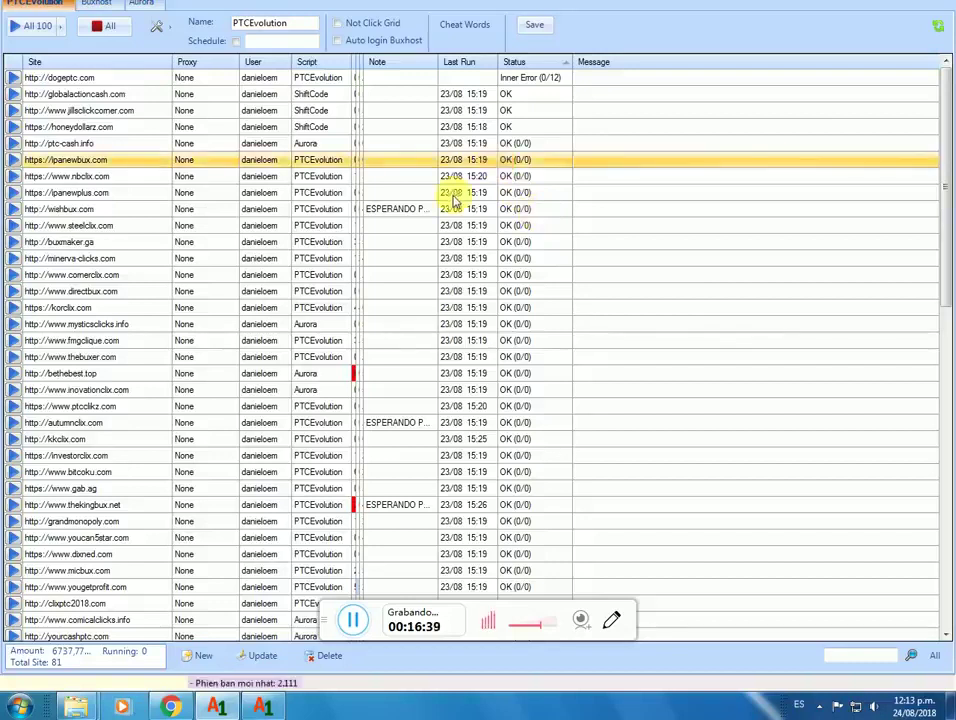
left_click(464, 82)
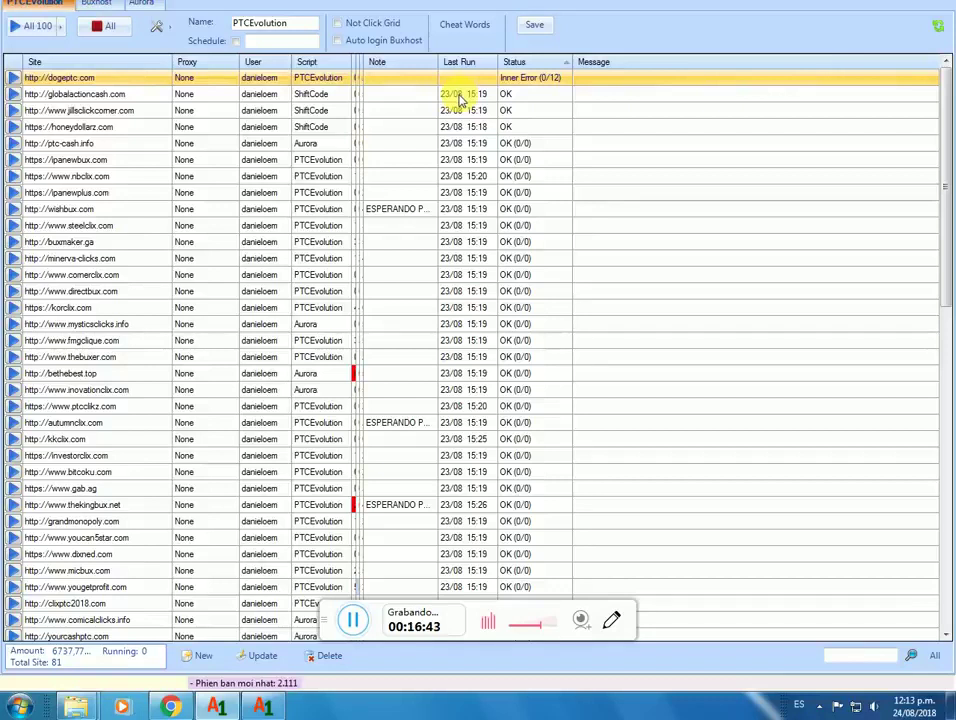
left_click_drag(459, 98, 519, 180)
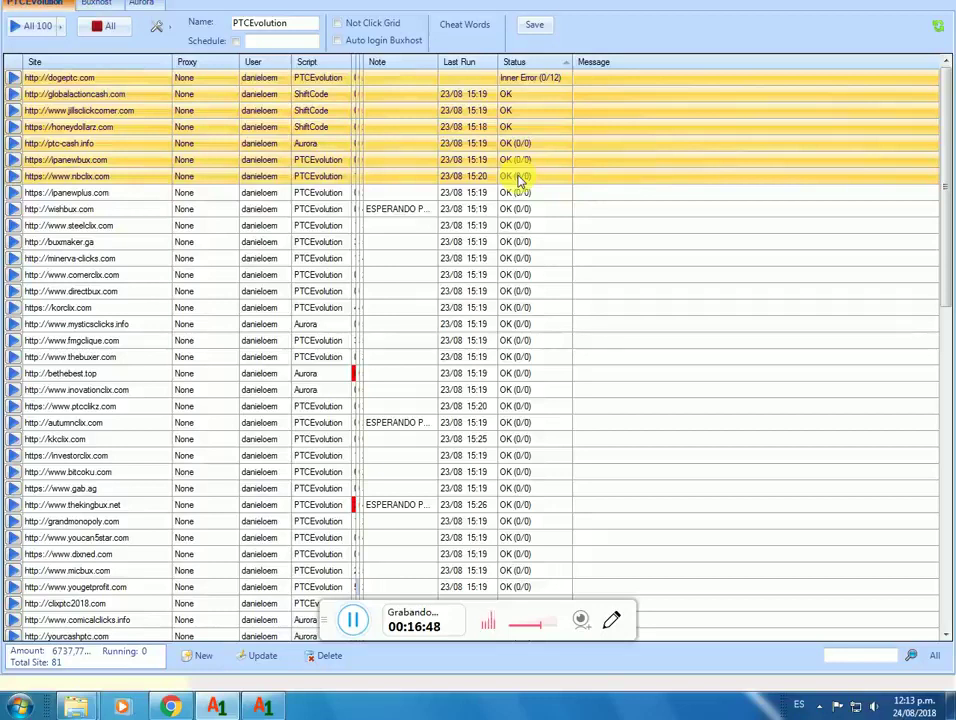
key("ctrl+a")
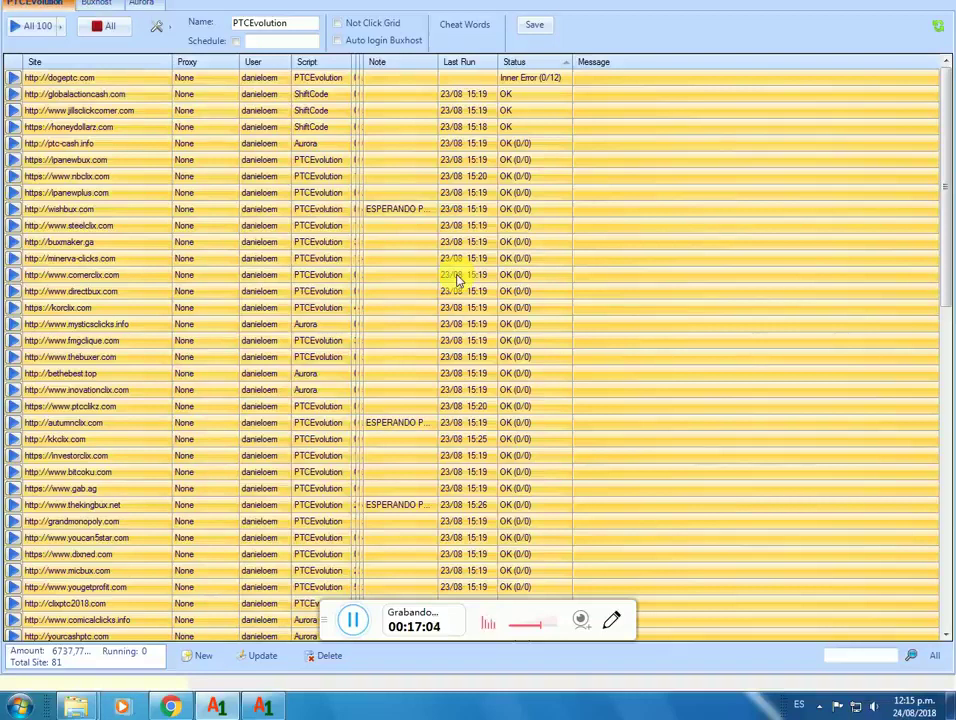
Step: Export the selected sites including Username/Password, Proxy/Socks and Amount
right_click(457, 280)
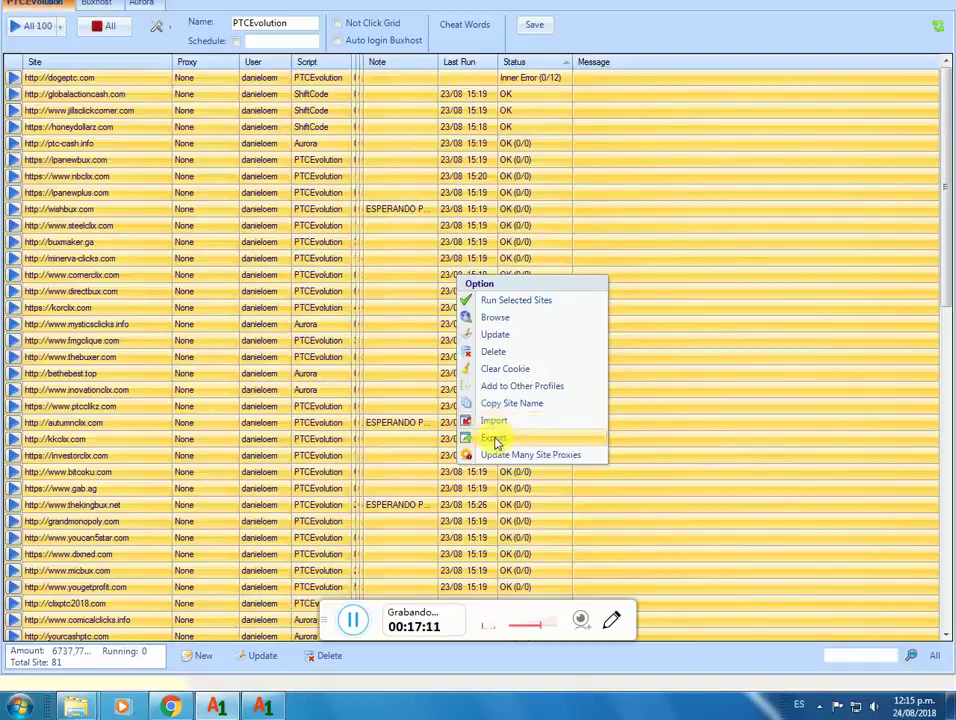
left_click(496, 440)
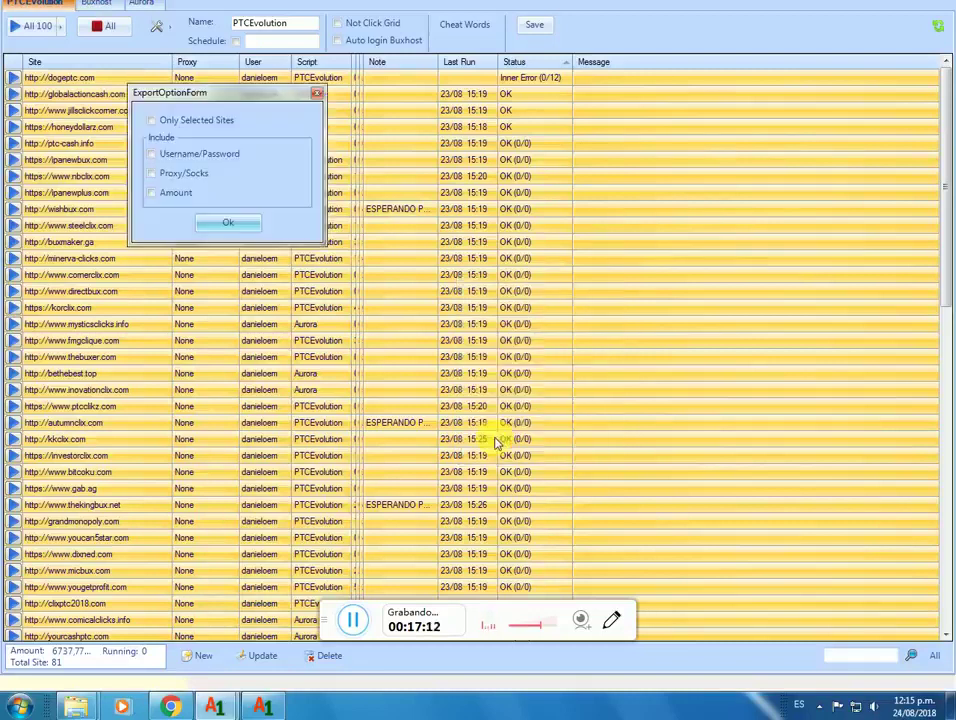
left_click(151, 155)
left_click(153, 176)
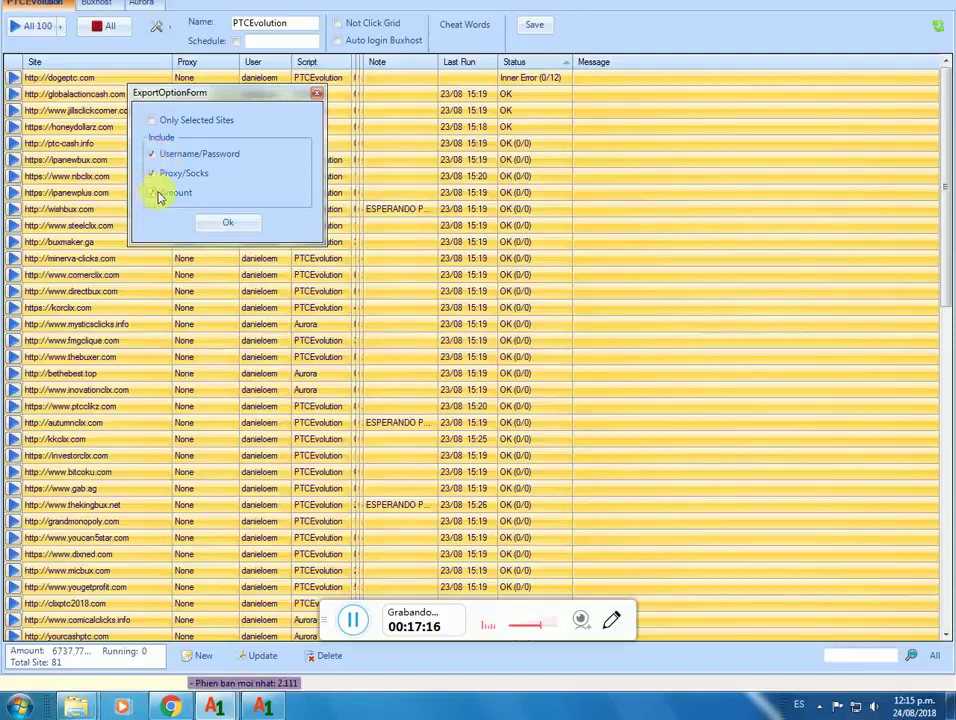
left_click(172, 195)
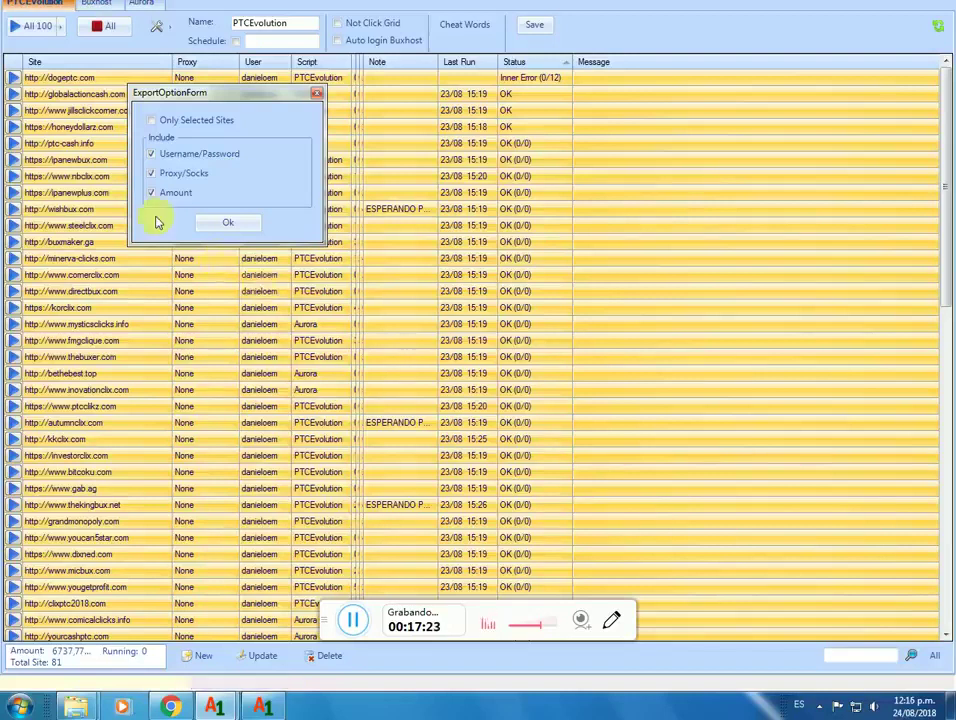
left_click(222, 222)
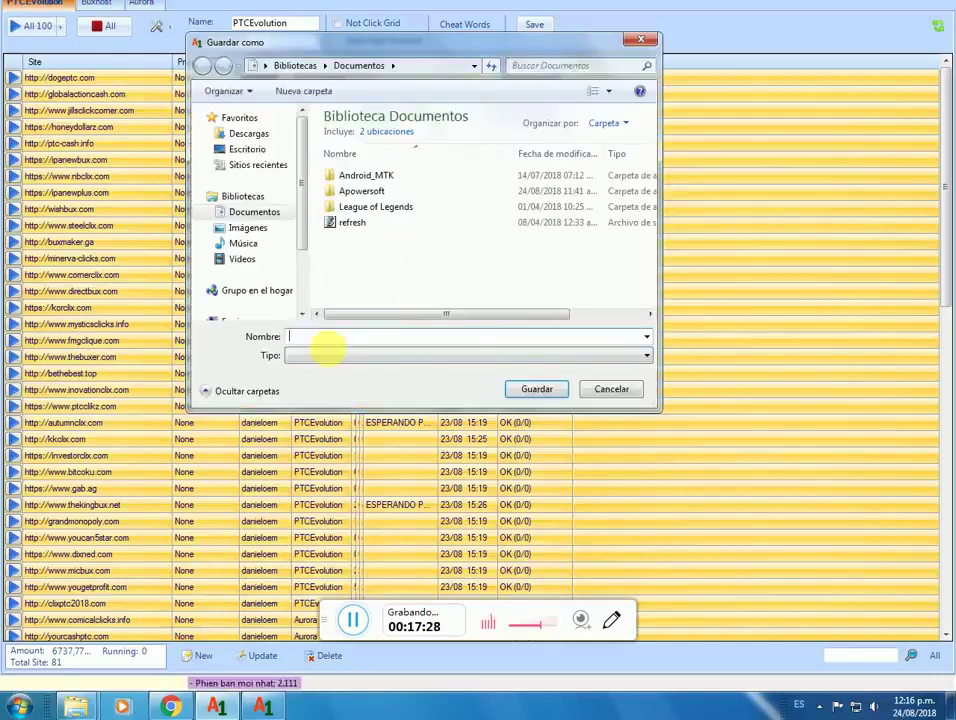
Step: Name the export BACKUP PTCS and browse to the Descargas folder
type("BACKUP")
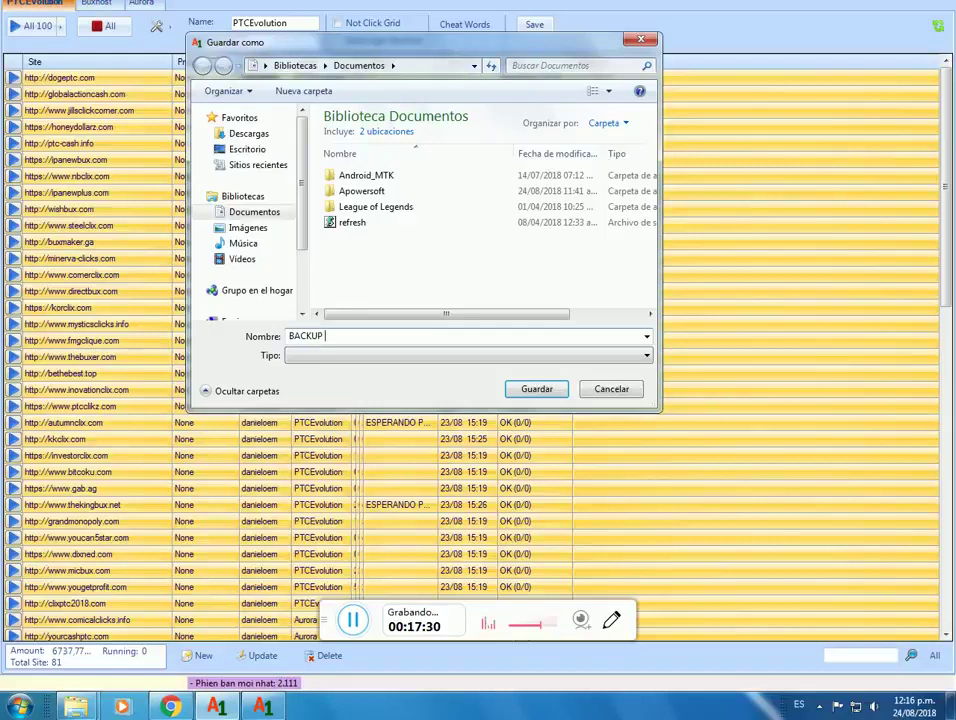
type(" PTCS")
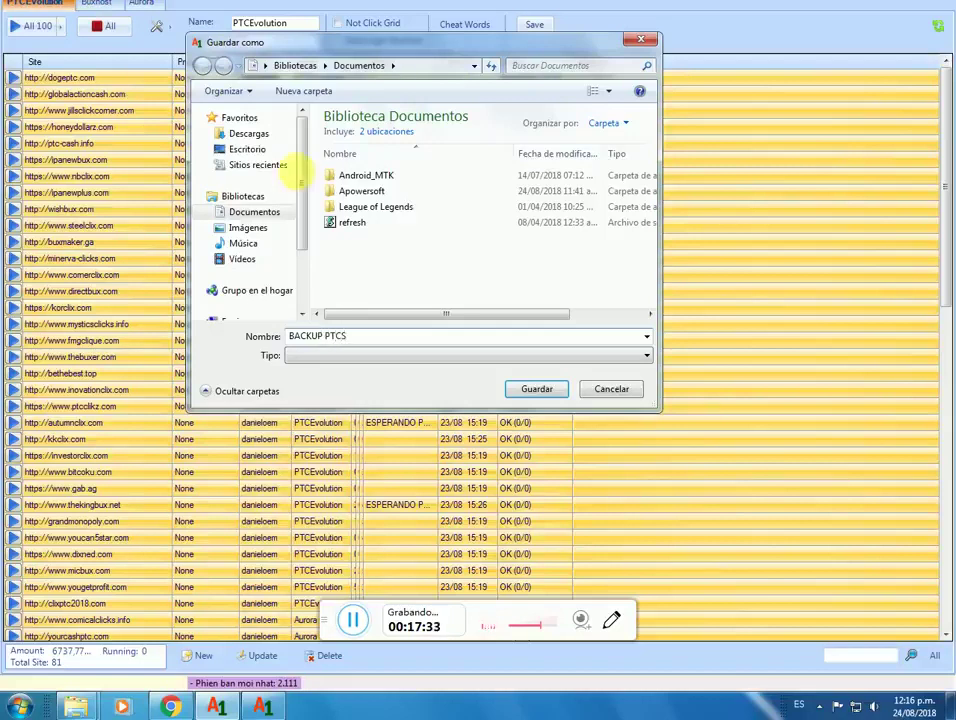
left_click(258, 145)
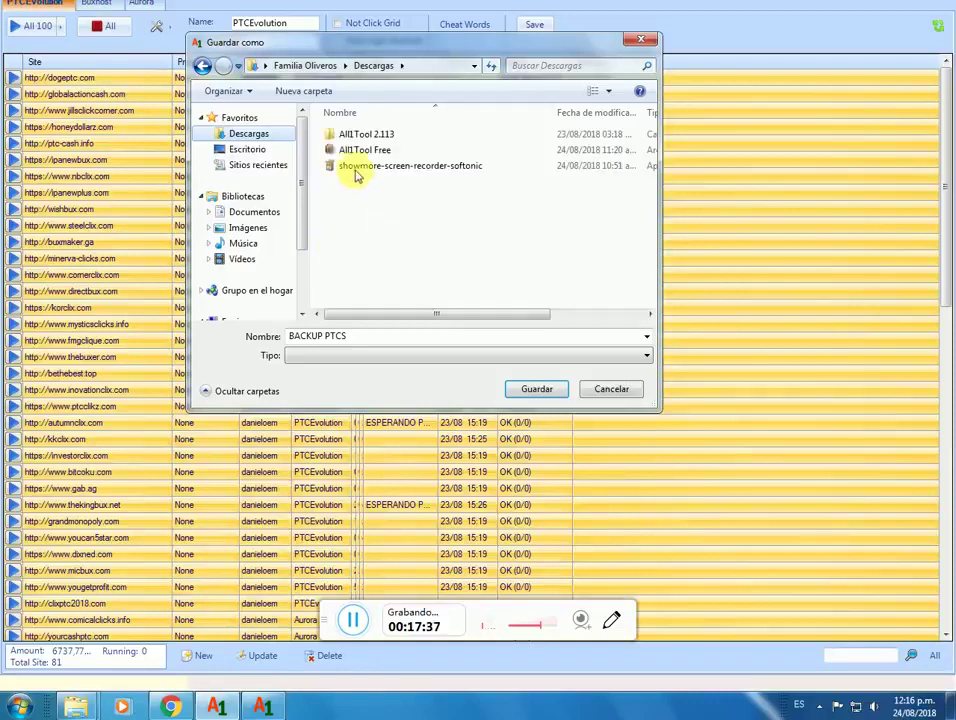
left_click(360, 166)
left_click(345, 150)
left_click(348, 132)
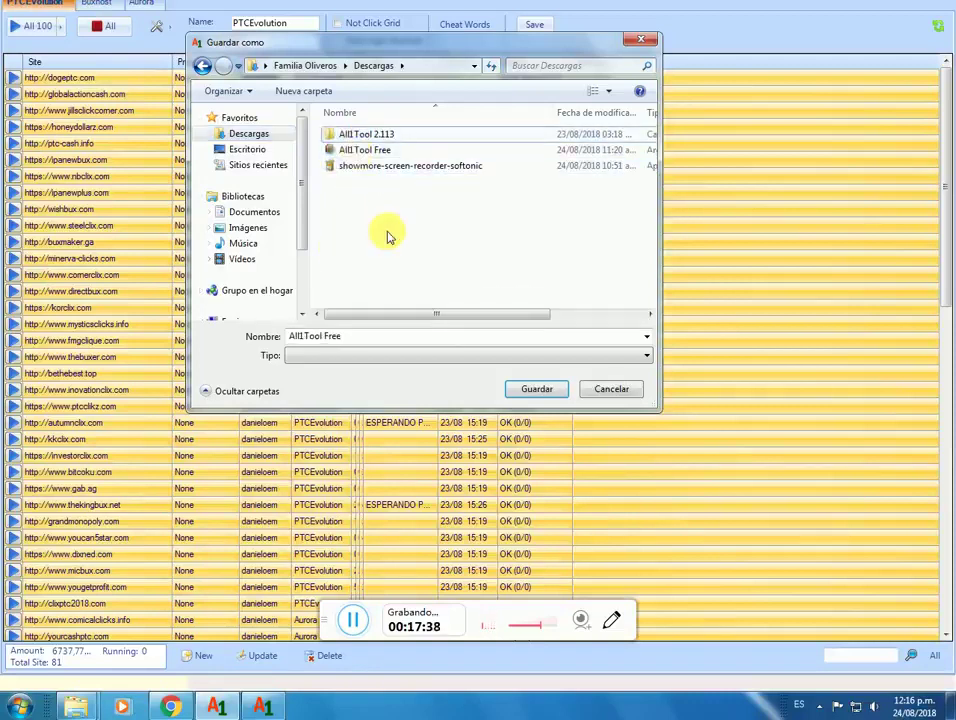
left_click(520, 388)
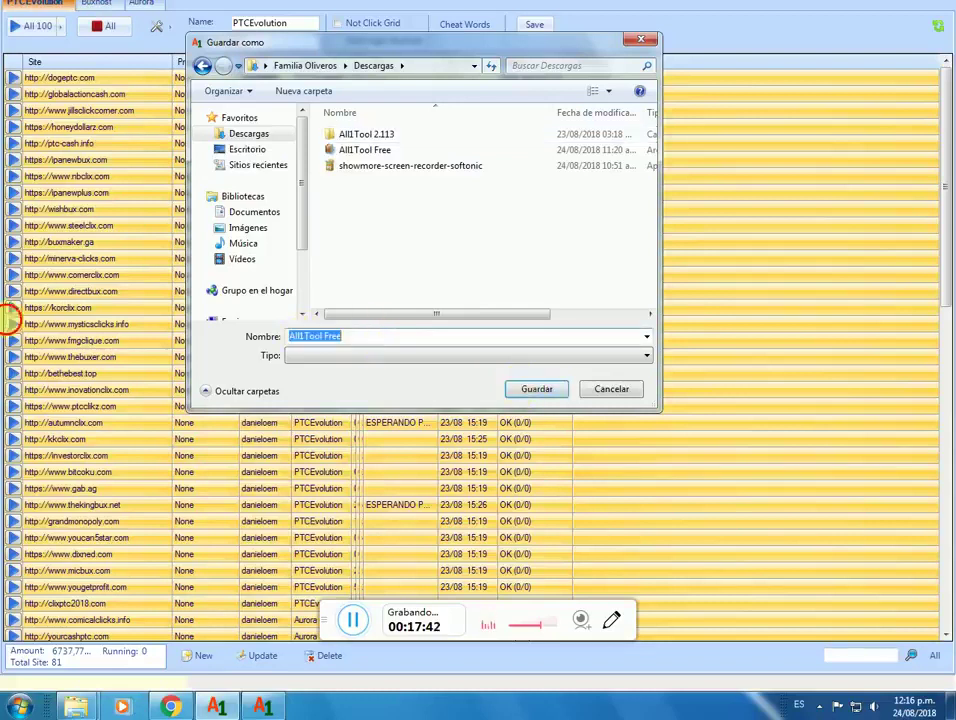
Step: Re-enter the file name as BACKUP PTCS and save the export
key("BackSpace")
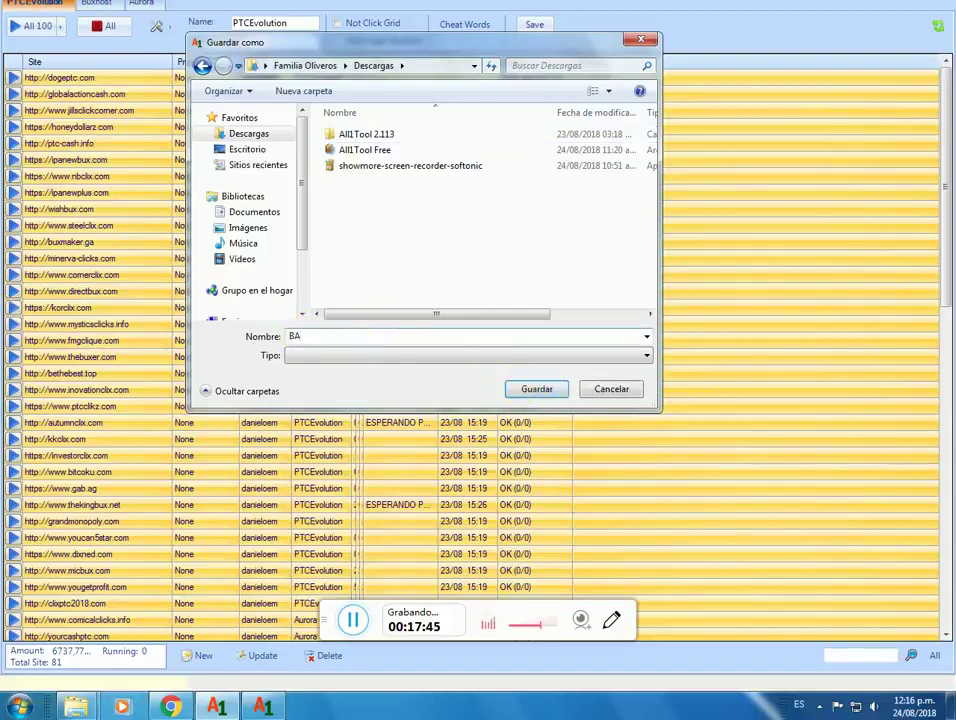
type("BACKUP PTCS")
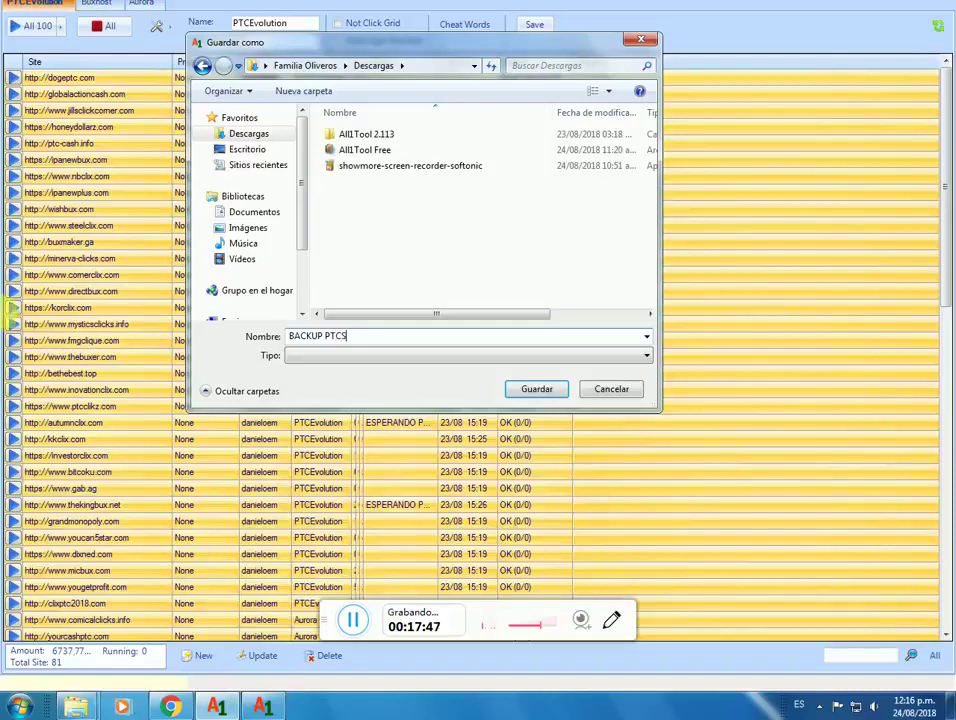
left_click(533, 390)
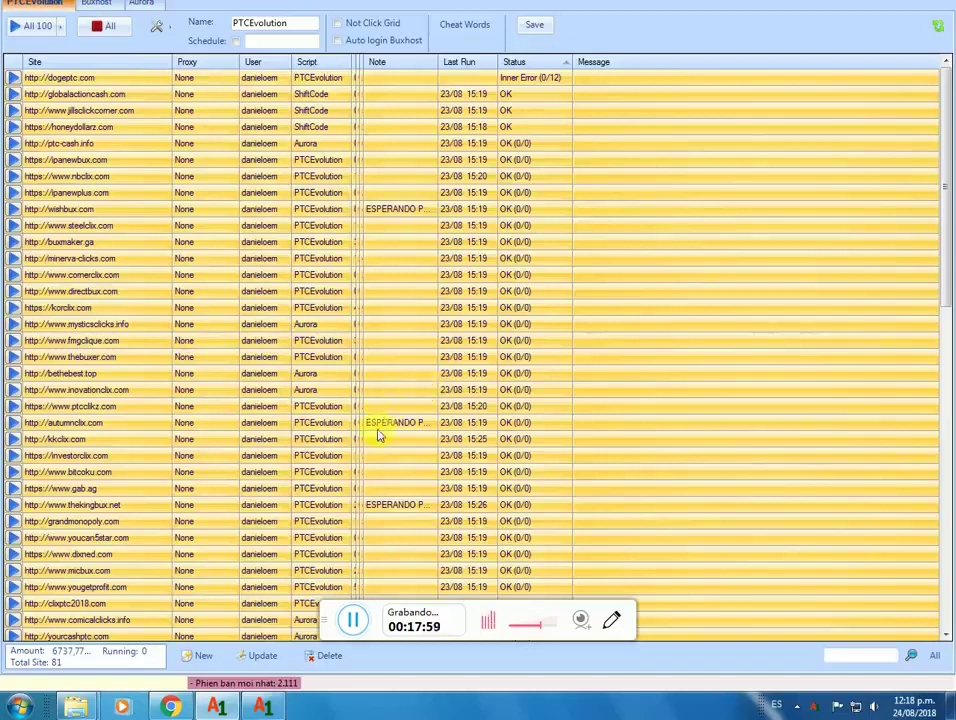
Step: In the second All1Tool window, import the BACKUP PTCS file into the empty site list
mouse_move(272, 701)
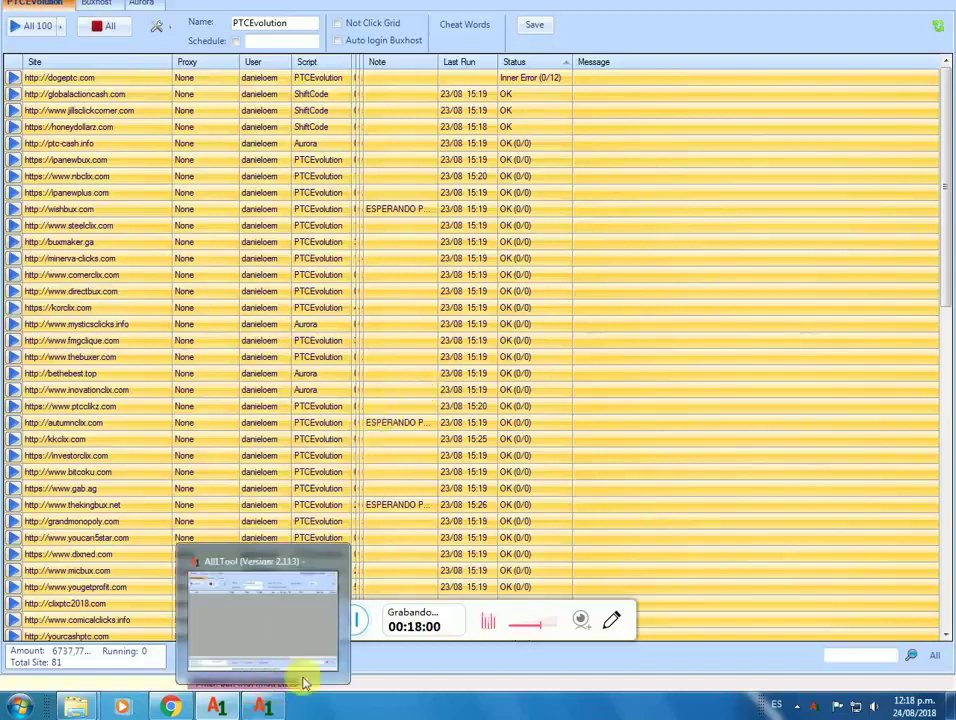
left_click(273, 617)
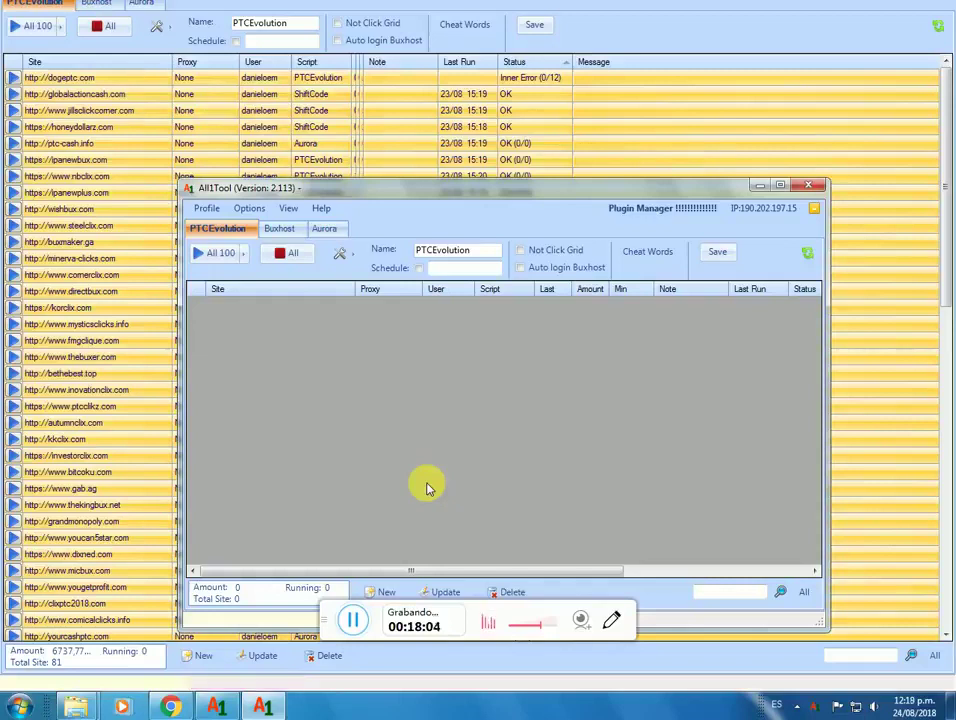
right_click(447, 398)
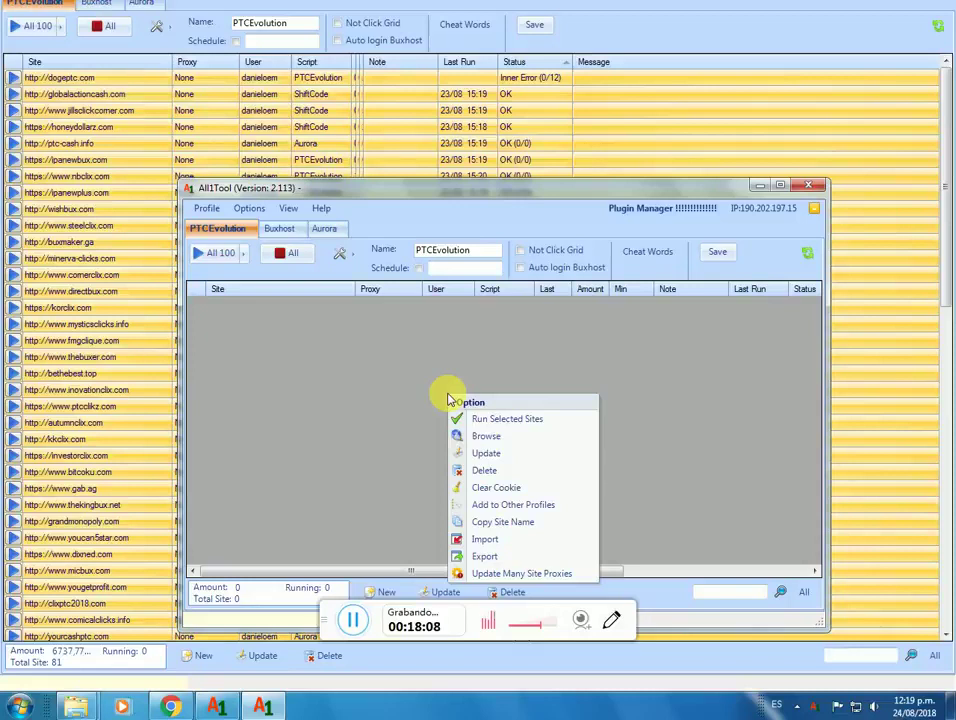
left_click(484, 545)
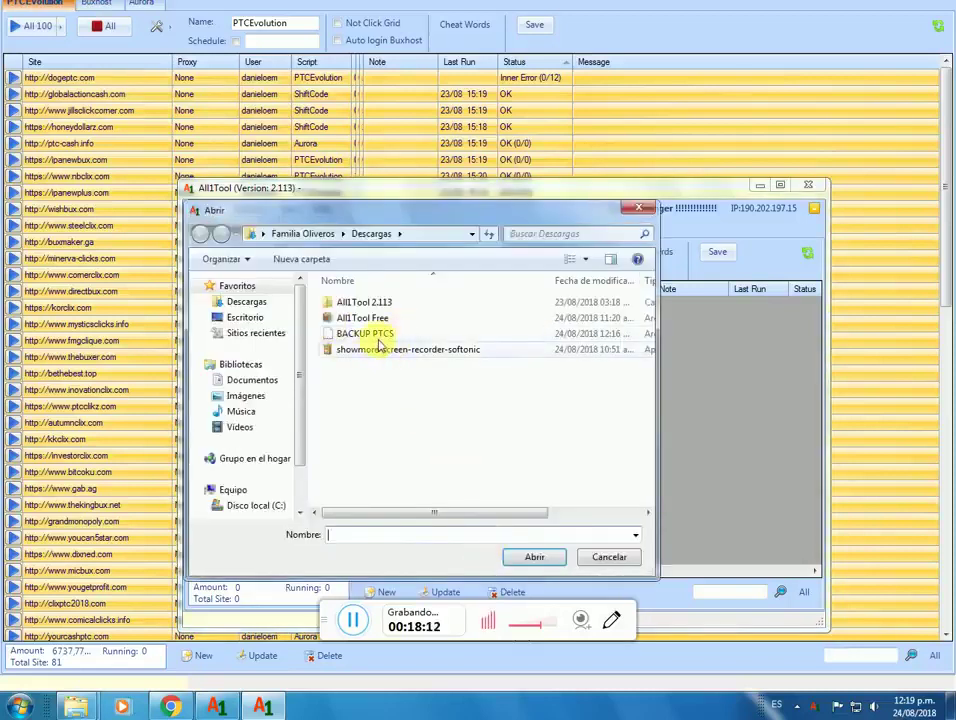
left_click(356, 335)
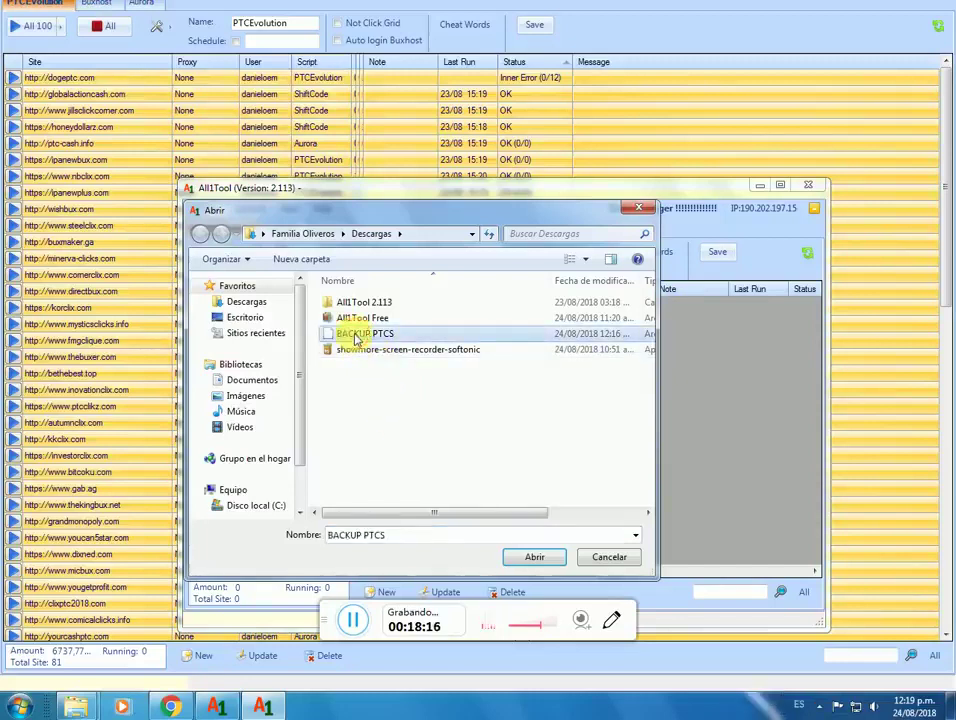
left_click(534, 558)
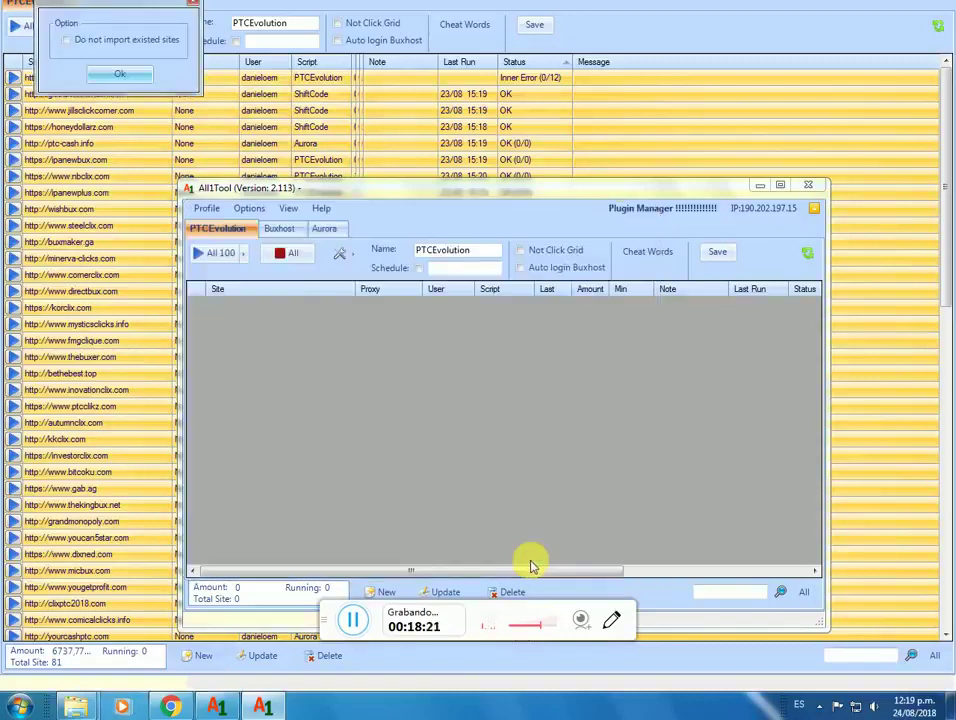
left_click_drag(102, 11, 296, 361)
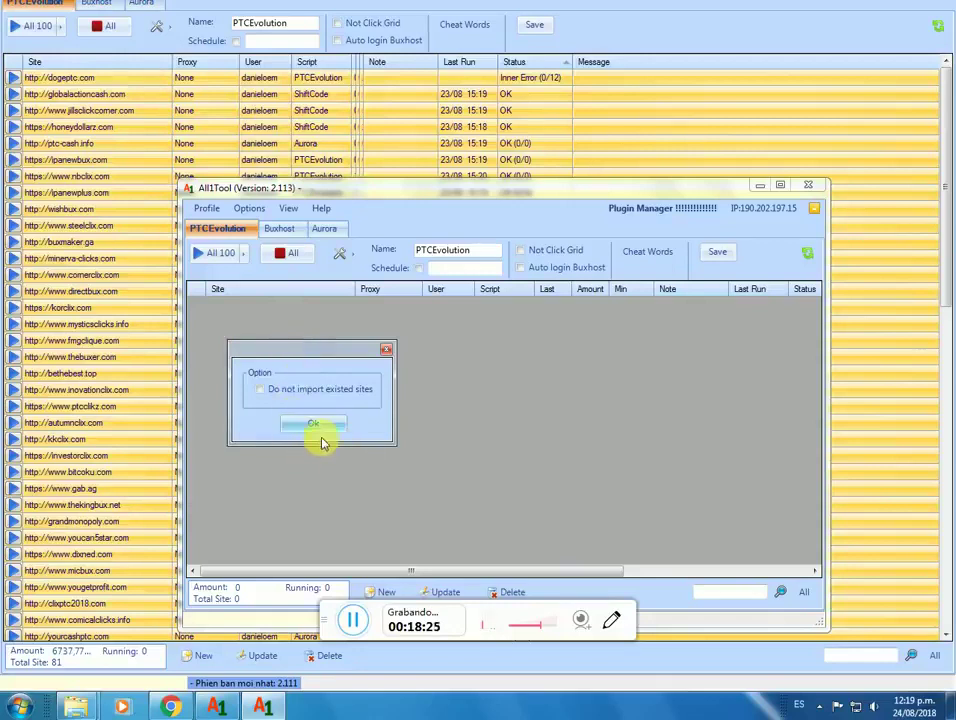
left_click(308, 427)
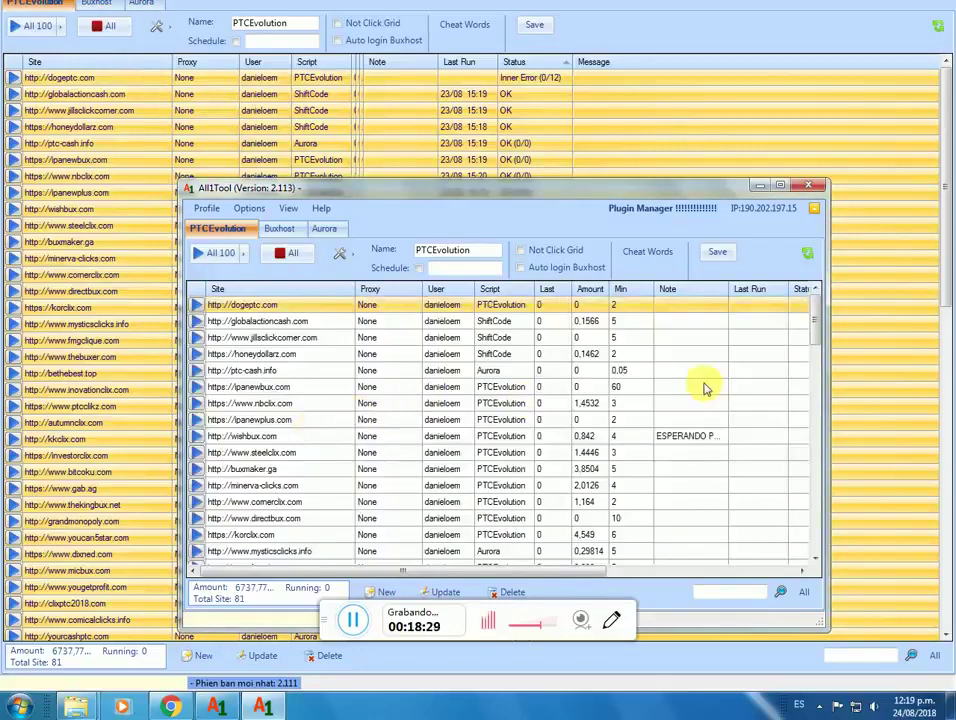
Step: Check the 81 imported sites totalling 6737.77, then close the second window
left_click_drag(816, 320, 815, 538)
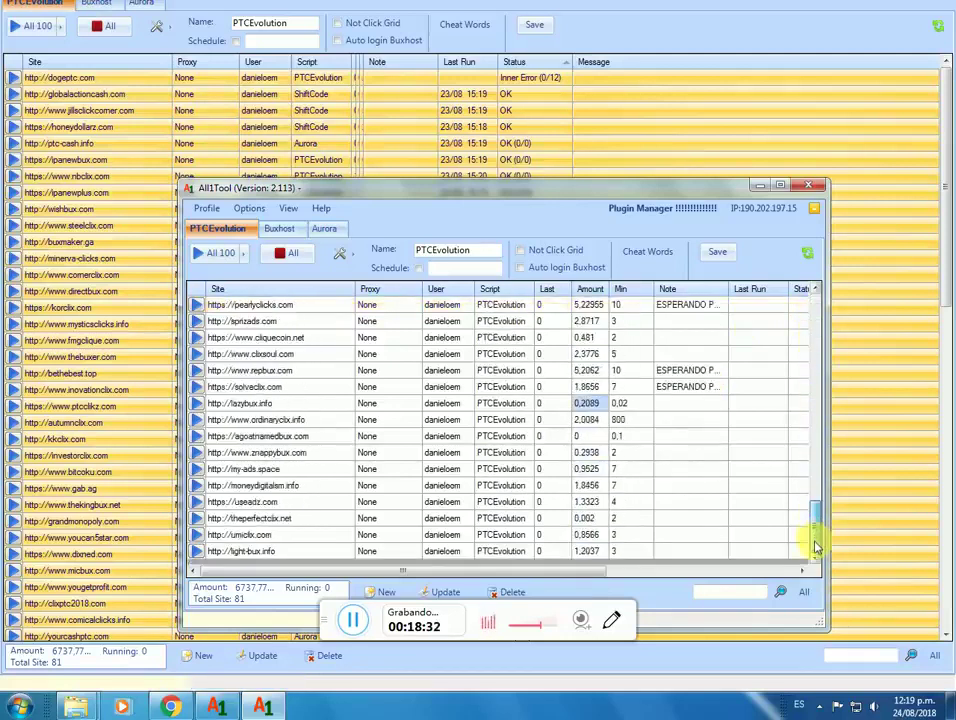
left_click(780, 188)
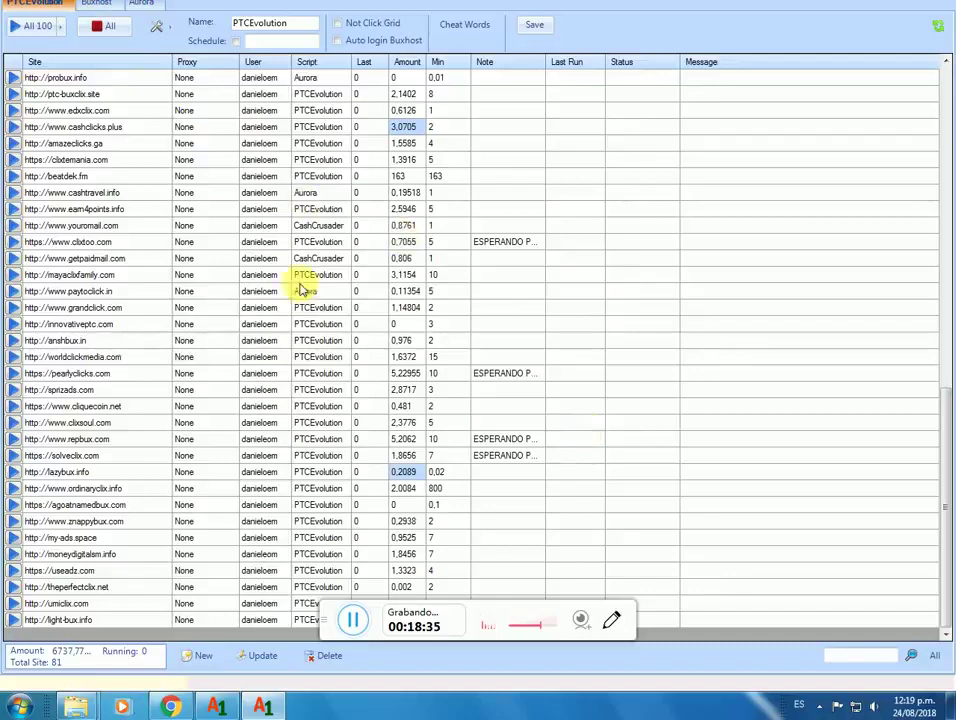
key("super+Down")
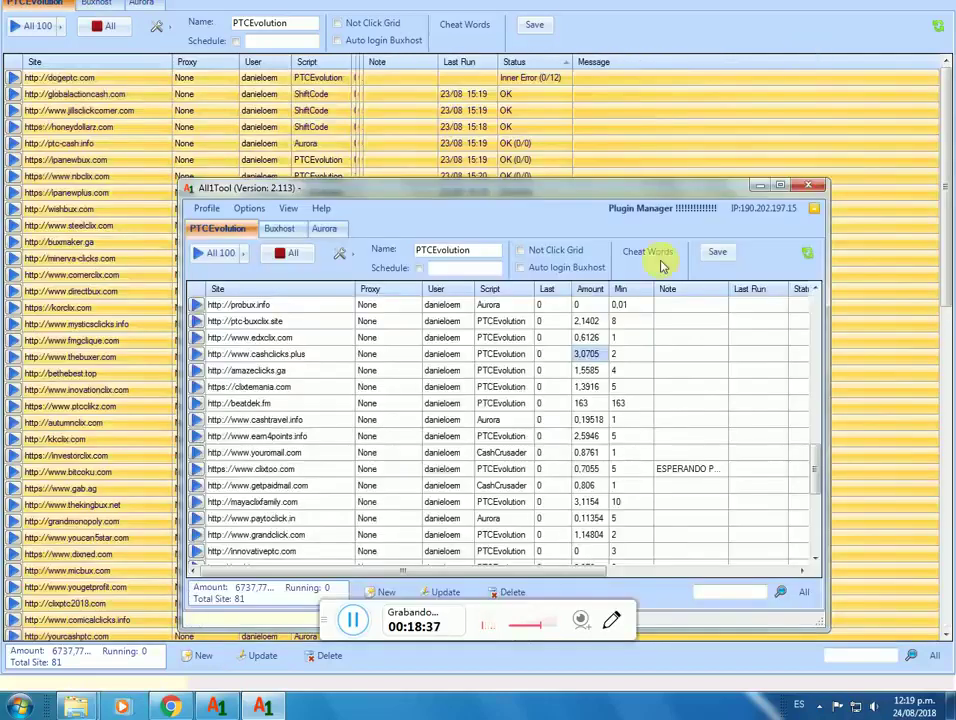
left_click(812, 188)
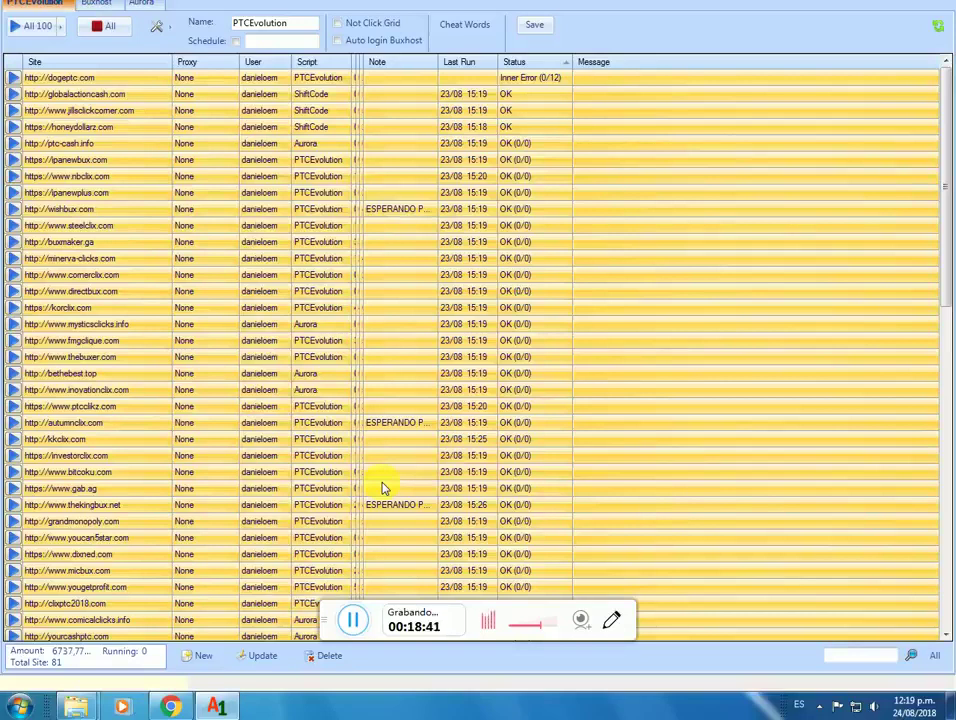
Step: Return to the PTC 2018 guide in Chrome and scroll to the PRUEBAS DE PAGO ACTUALIZADAS screenshots
left_click(170, 707)
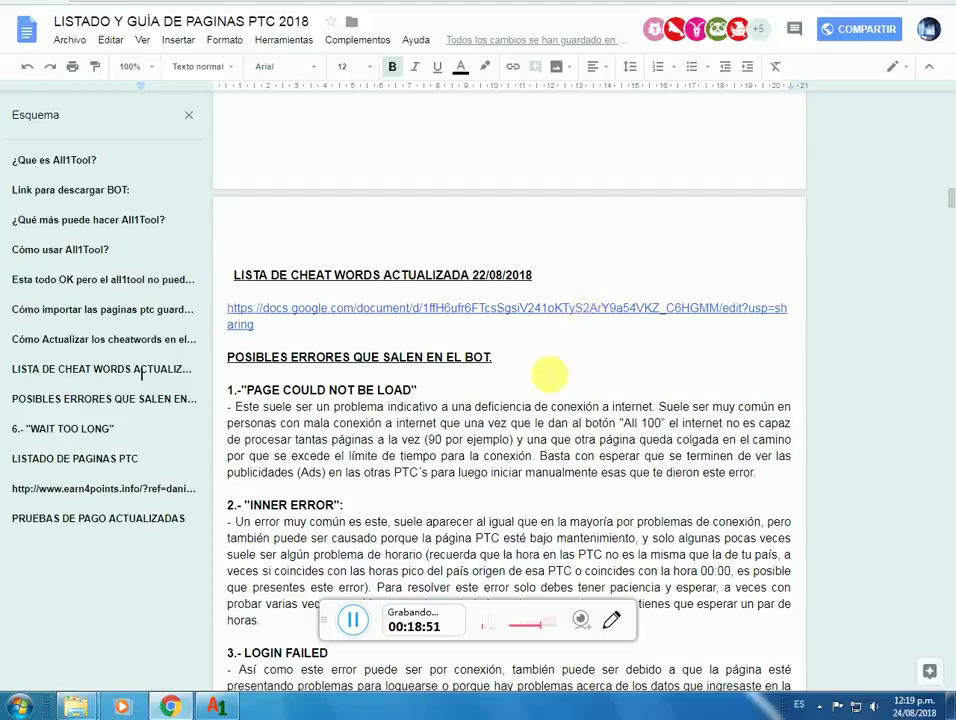
scroll(548, 374, "down", 5)
scroll(570, 420, "down", 3)
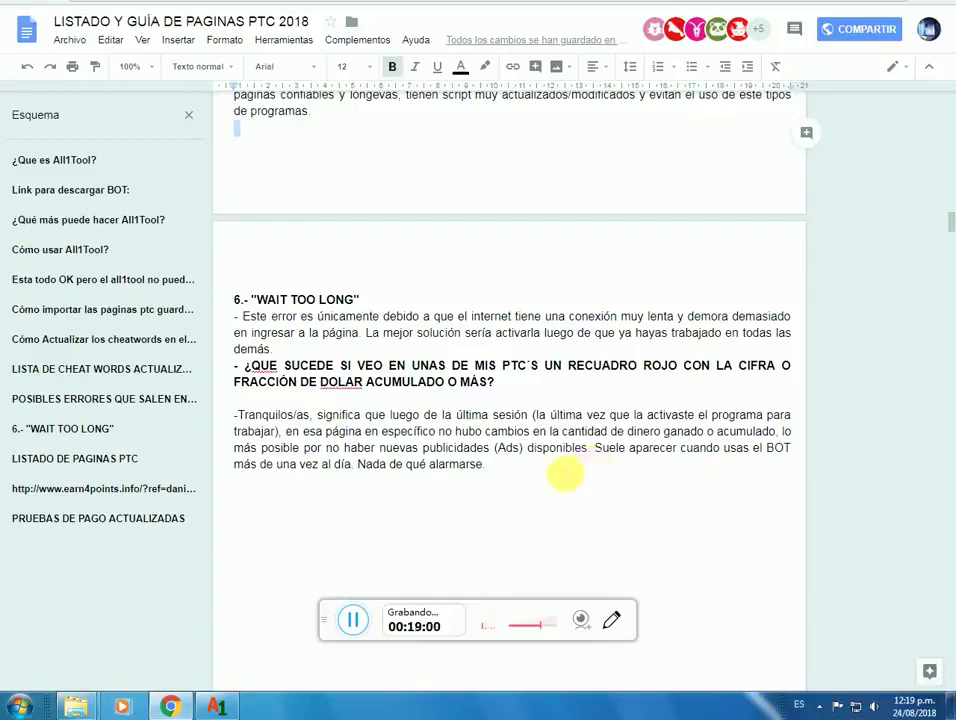
scroll(563, 474, "down", 5)
scroll(563, 481, "down", 20)
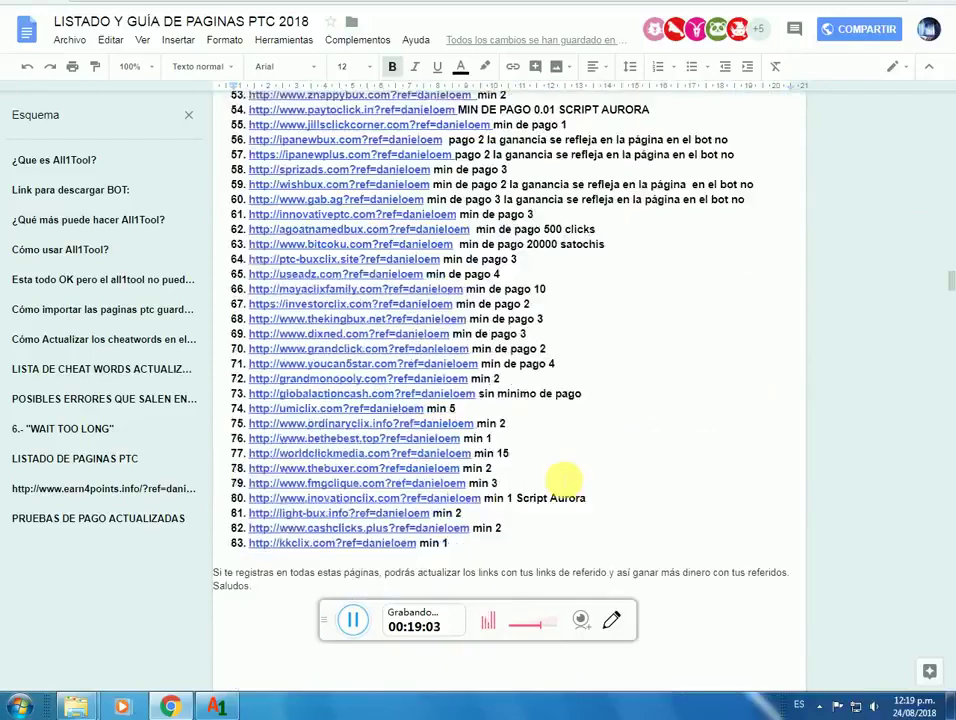
scroll(563, 481, "down", 10)
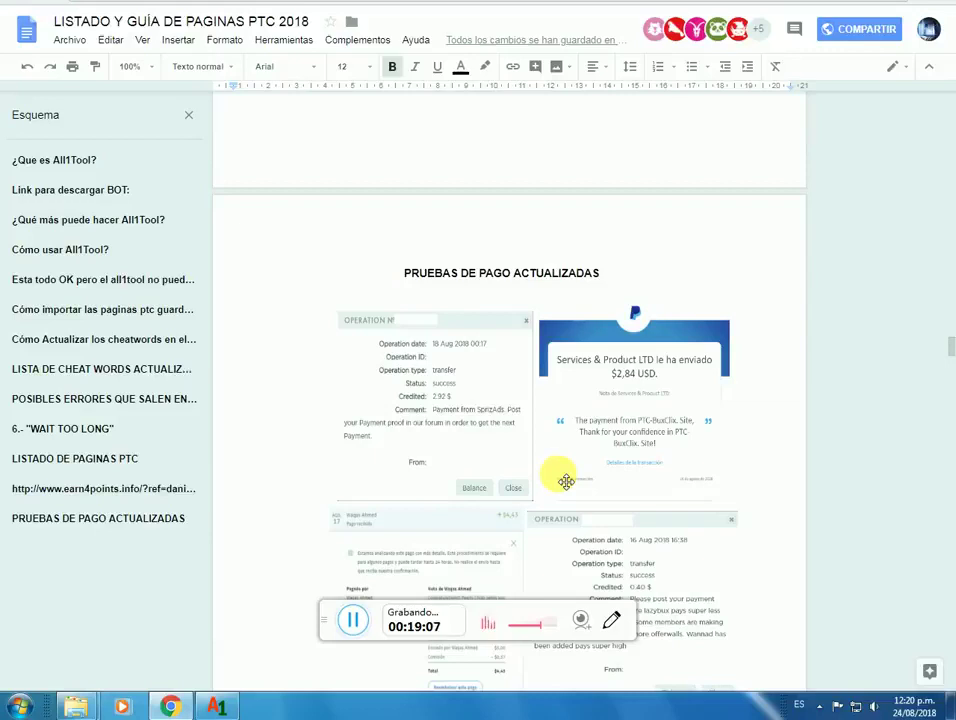
scroll(566, 482, "down", 1)
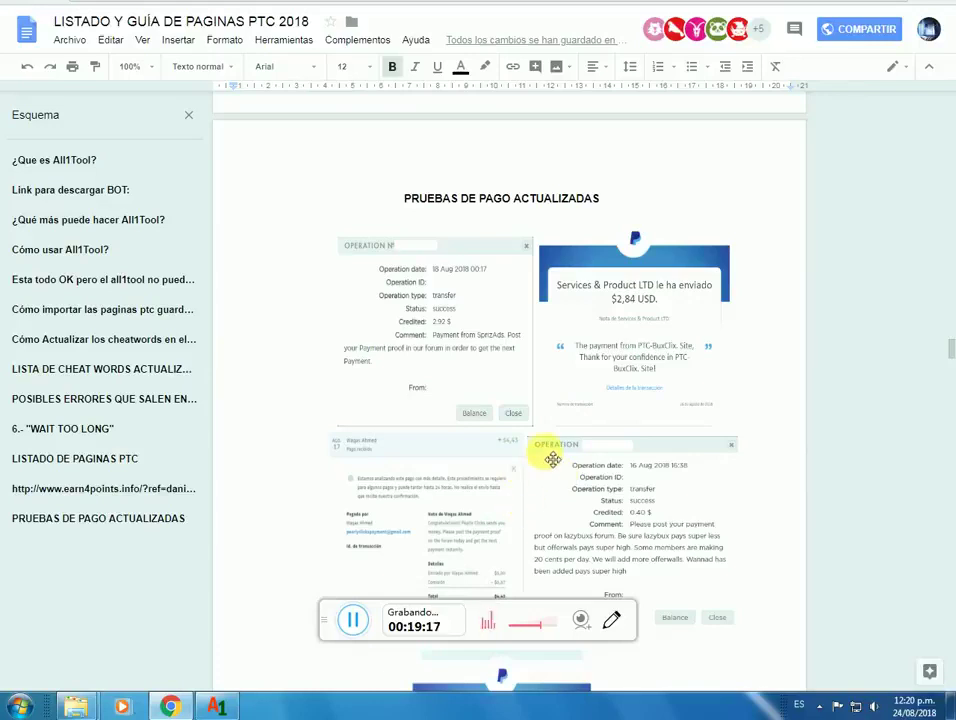
scroll(552, 458, "up", 1)
scroll(552, 458, "down", 3)
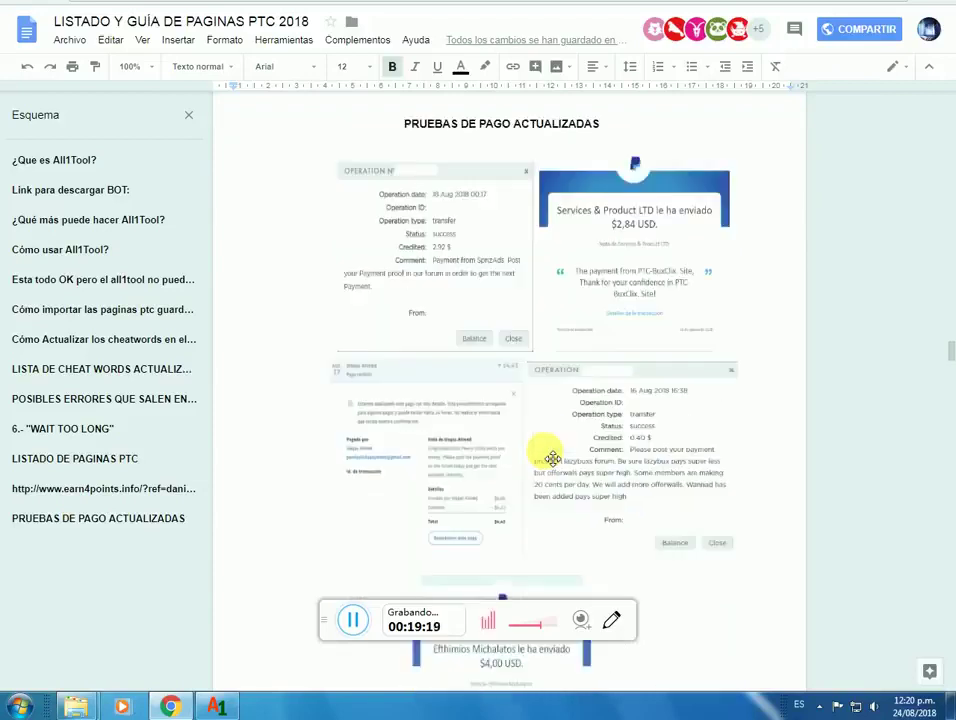
scroll(705, 447, "down", 5)
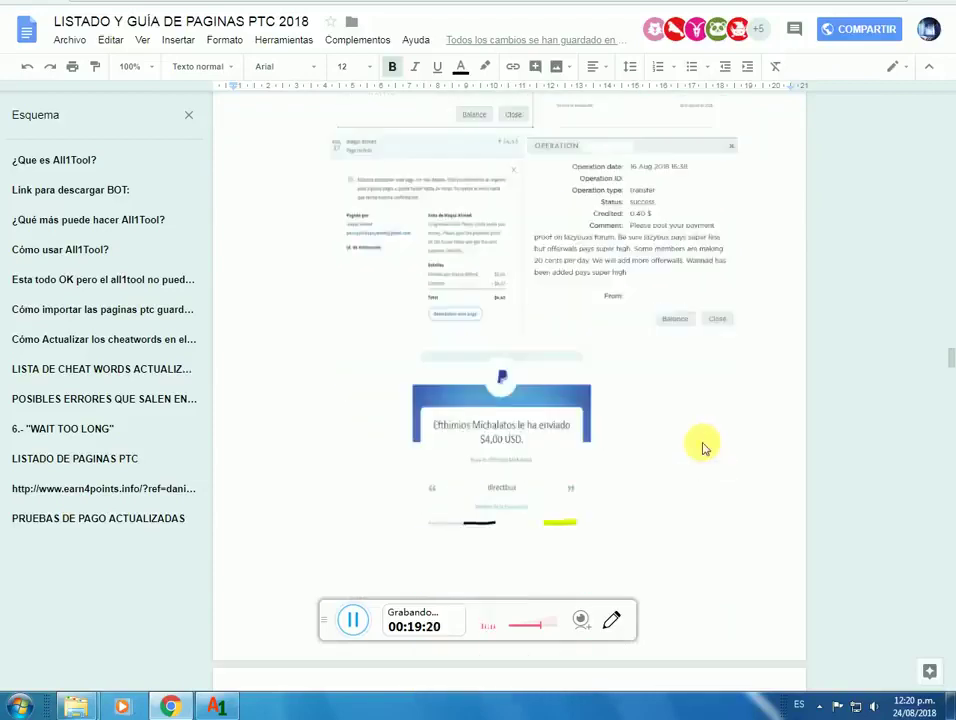